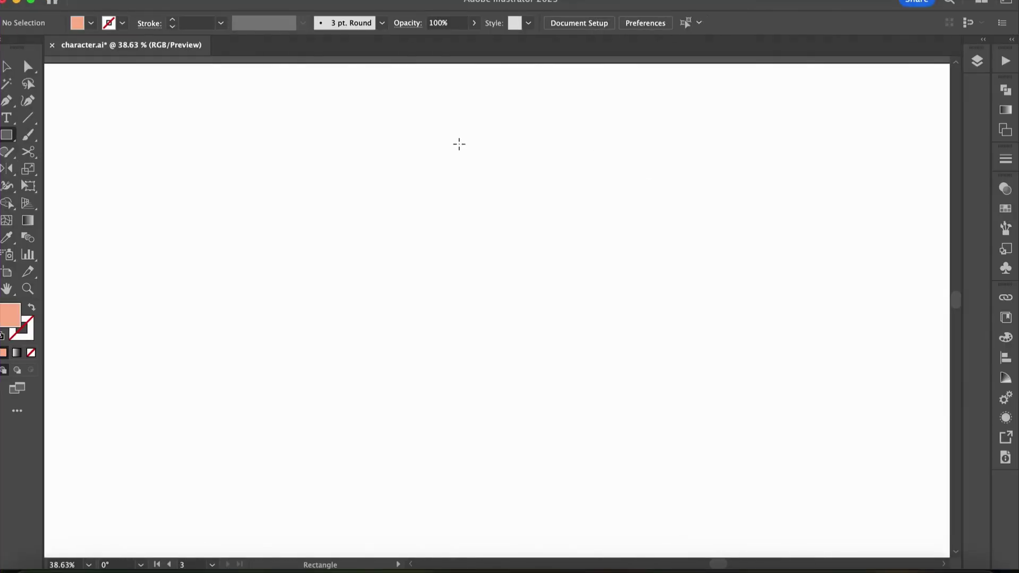
# Step: Draw a peach rectangle for the head and round its corners fully into an oval
pyautogui.moveTo(458, 143); pyautogui.dragTo(510, 216)
pyautogui.moveTo(514, 154); pyautogui.dragTo(495, 191)
pyautogui.press('v')
pyautogui.scroll(3, 505, 190)
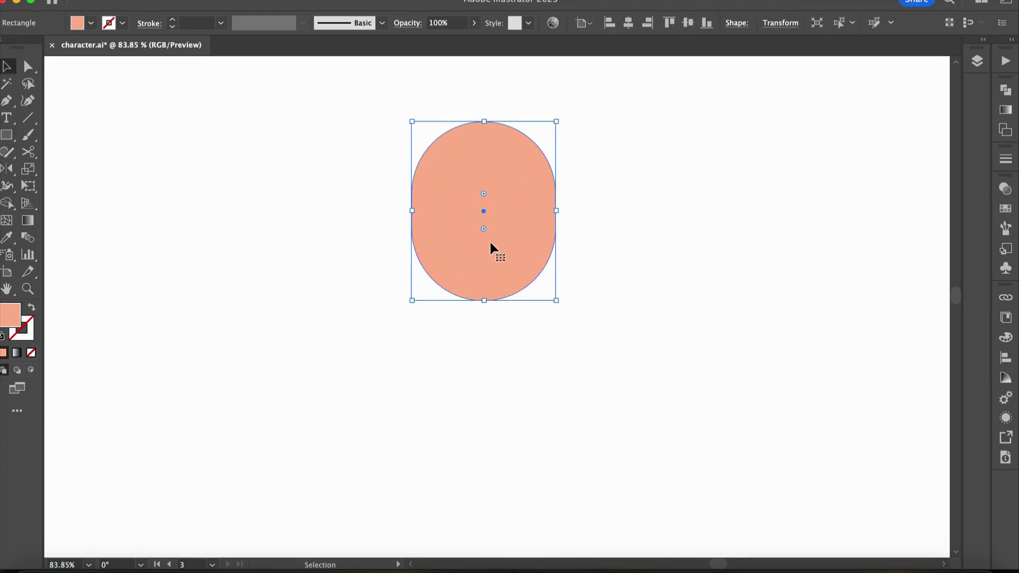
# Step: Add a round ear beside the head and shrink a copy into a #ef8e67 inner ear
pyautogui.press('l')
pyautogui.moveTo(566, 204); pyautogui.dragTo(411, 233)
pyautogui.press('v')
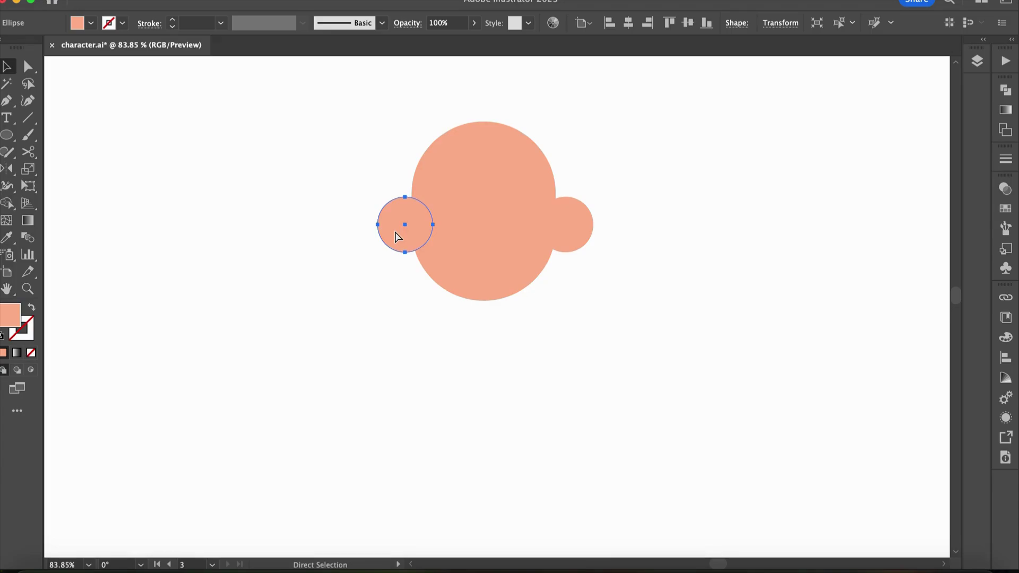
pyautogui.moveTo(433, 196); pyautogui.dragTo(433, 211)
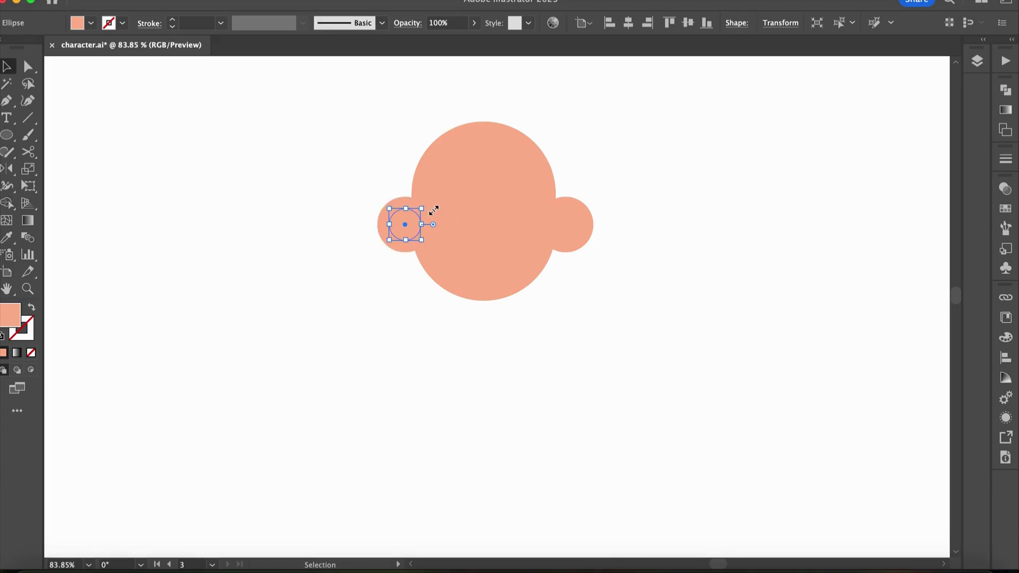
pyautogui.doubleClick(11, 319)
pyautogui.write('ef8e67')
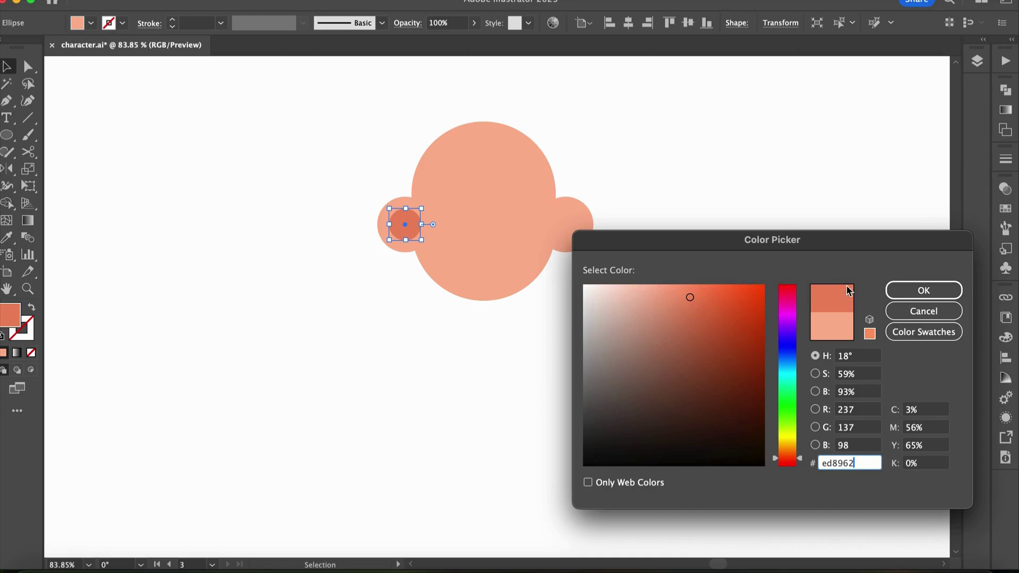
pyautogui.click(952, 290)
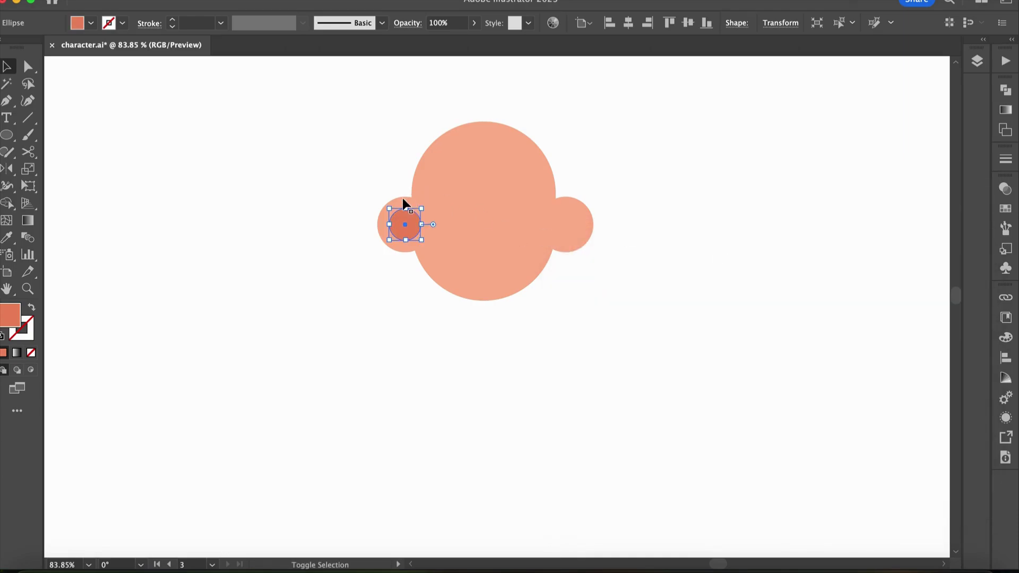
# Step: Layer the inner ears against the head and ears, nudging the left ear pieces slightly right
pyautogui.press('super+bracketleft')
pyautogui.click(444, 229)
pyautogui.click(394, 219)
pyautogui.scroll(3, 393, 215)
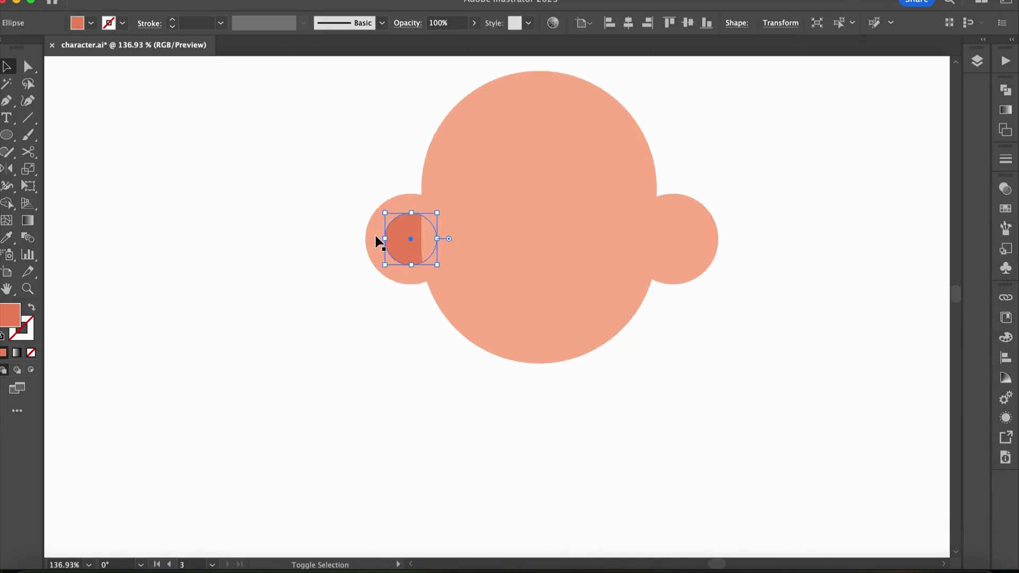
pyautogui.keyDown('shift'); pyautogui.click(377, 241); pyautogui.keyUp('shift')
pyautogui.press('Right')
pyautogui.press('Right')
pyautogui.press('Right')
pyautogui.press('Right')
pyautogui.click(406, 246)
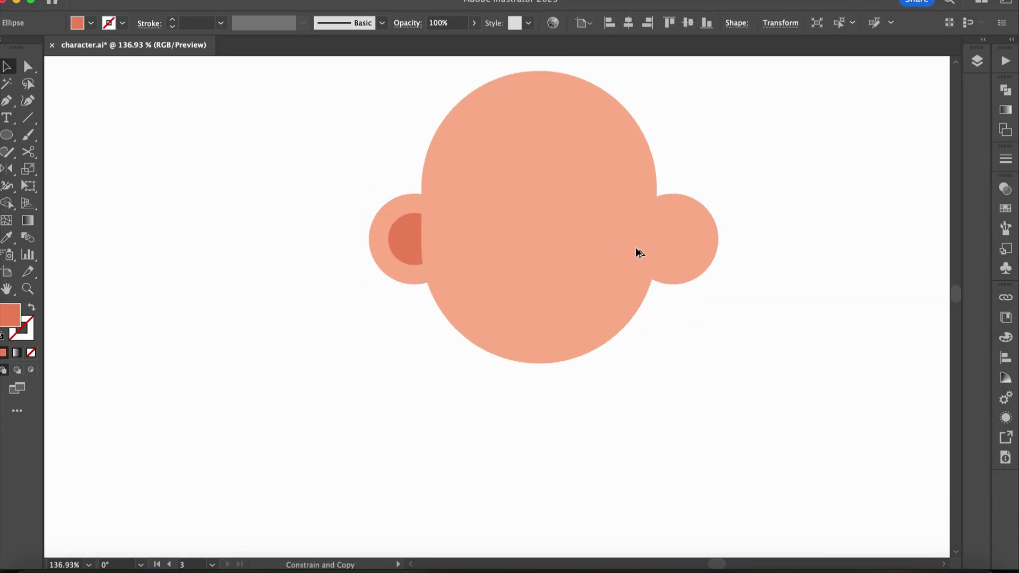
pyautogui.press('super+bracketright')
pyautogui.keyDown('shift'); pyautogui.click(712, 254); pyautogui.keyUp('shift')
pyautogui.press('super+shift+a')
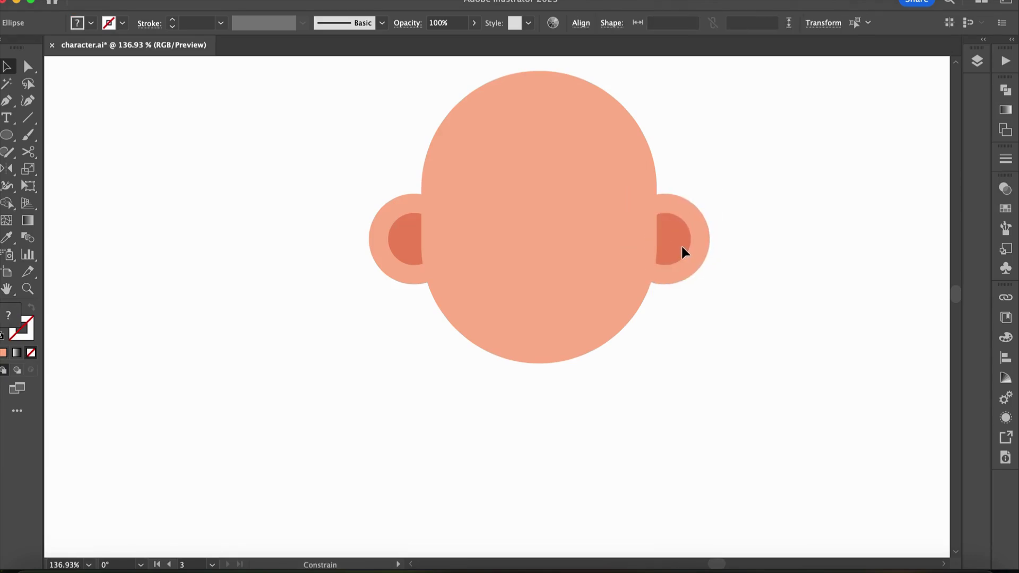
pyautogui.click(686, 259)
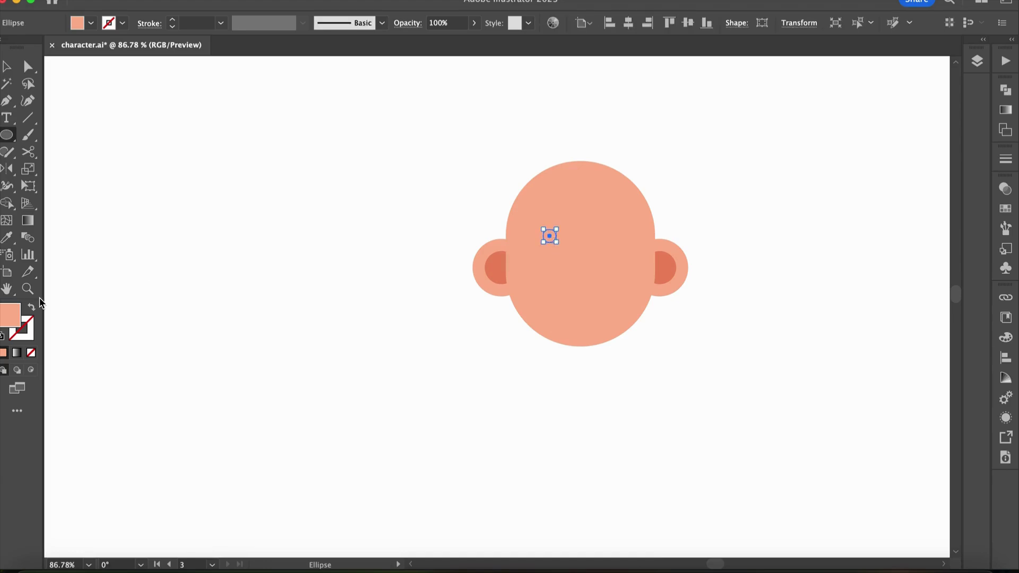
# Step: Fill the small eye circle with near-black #0d0907
pyautogui.doubleClick(10, 315)
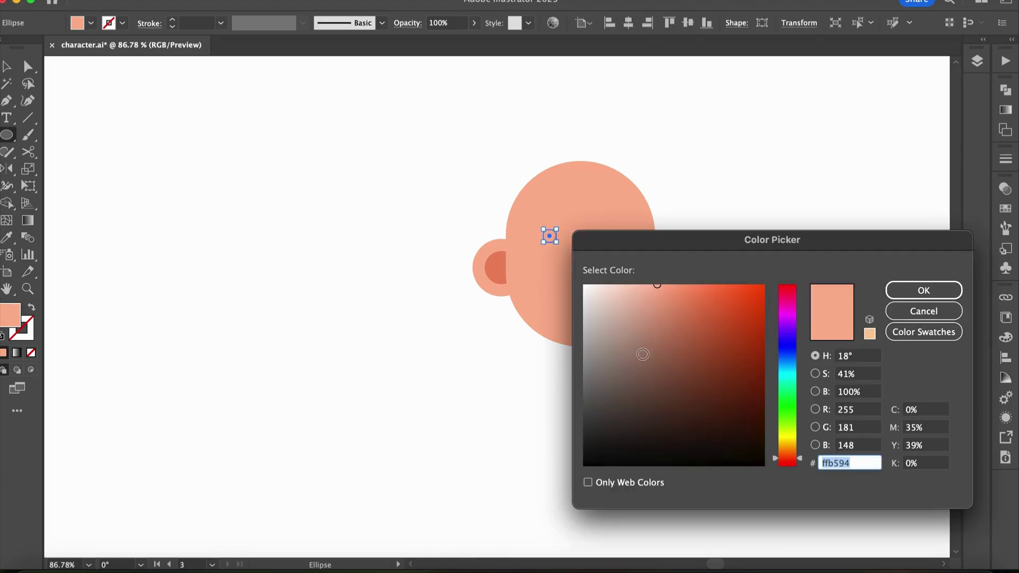
pyautogui.write('0d0907')
pyautogui.press('Return')
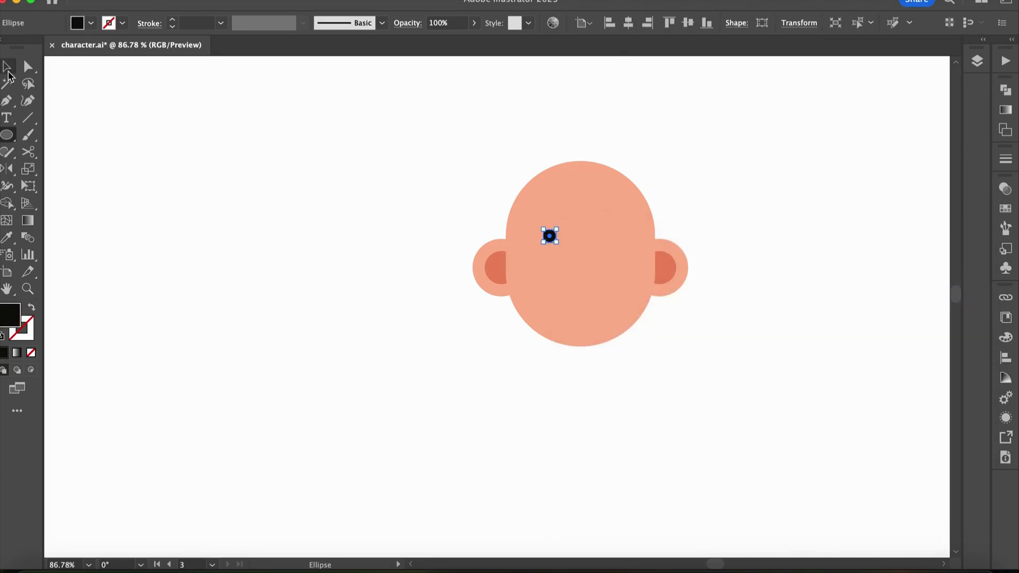
# Step: Copy the eye to the right as a second eye and add black rectangle eyebrows
pyautogui.click(7, 67)
pyautogui.scroll(2, 537, 236)
pyautogui.moveTo(537, 236); pyautogui.dragTo(644, 223)
pyautogui.press('m')
pyautogui.scroll(1, 611, 217)
pyautogui.scroll(3, 643, 224)
pyautogui.scroll(2, 642, 214)
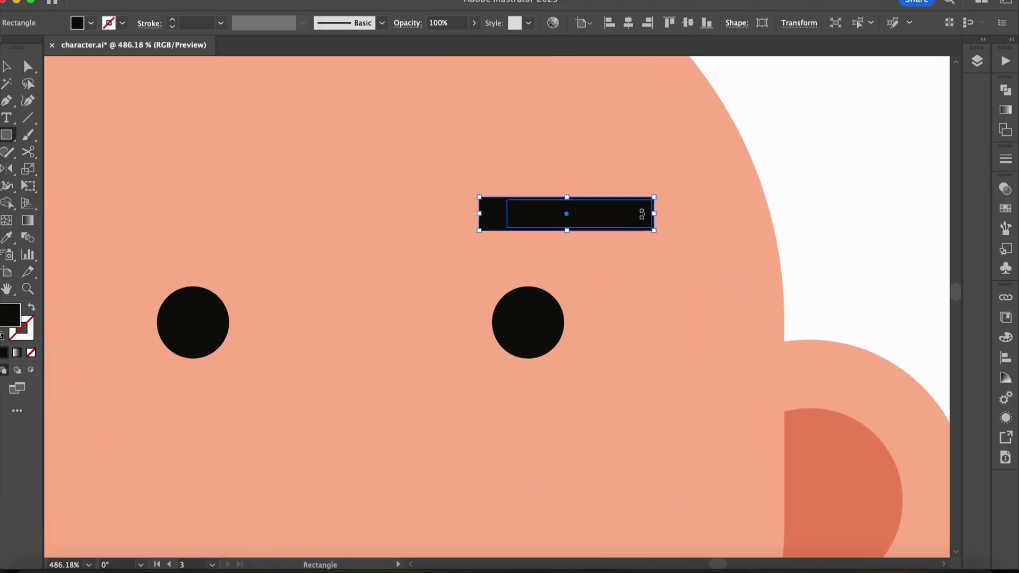
pyautogui.scroll(-4, 642, 215)
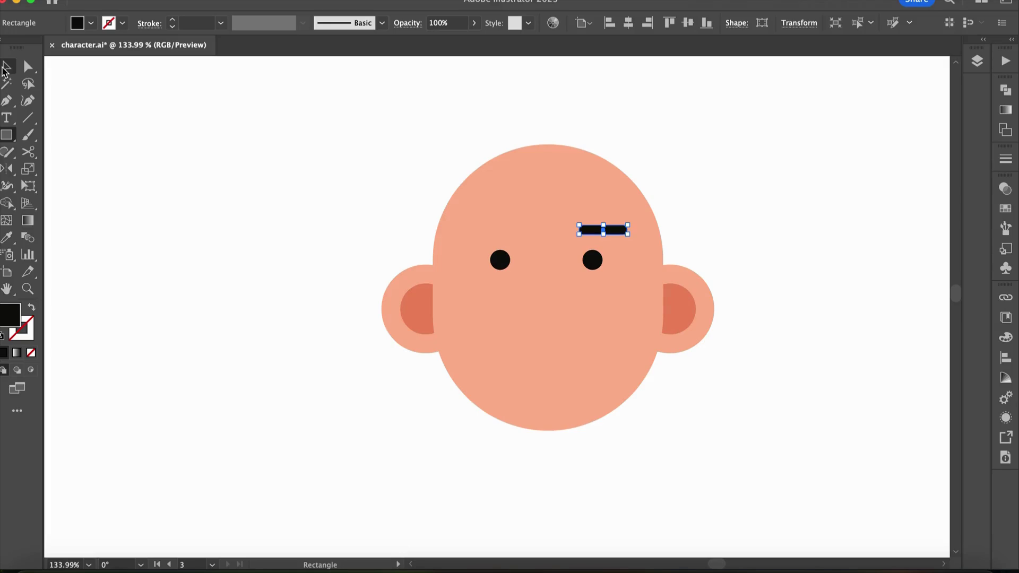
pyautogui.click(5, 68)
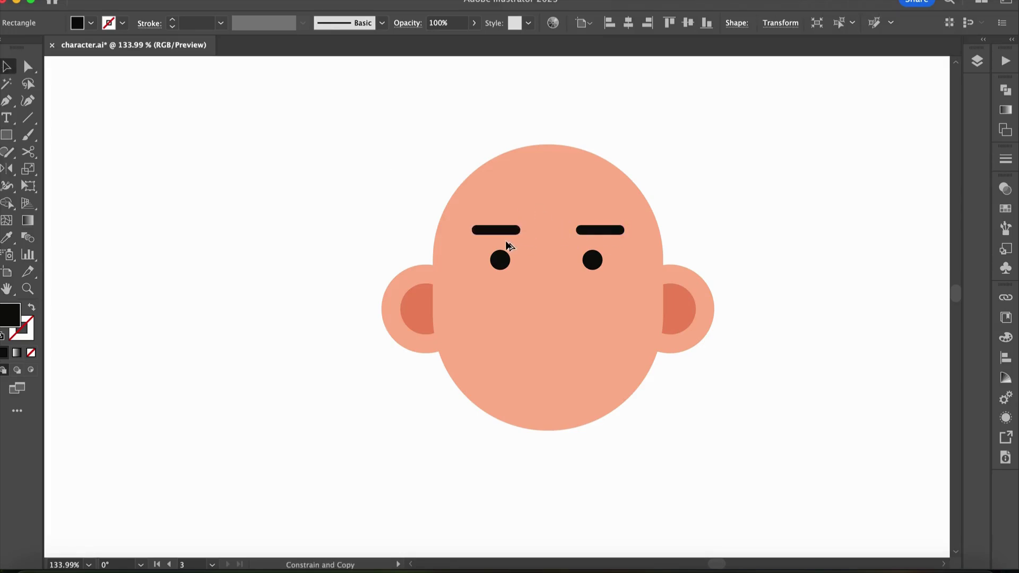
pyautogui.scroll(-2, 728, 259)
pyautogui.click(733, 244)
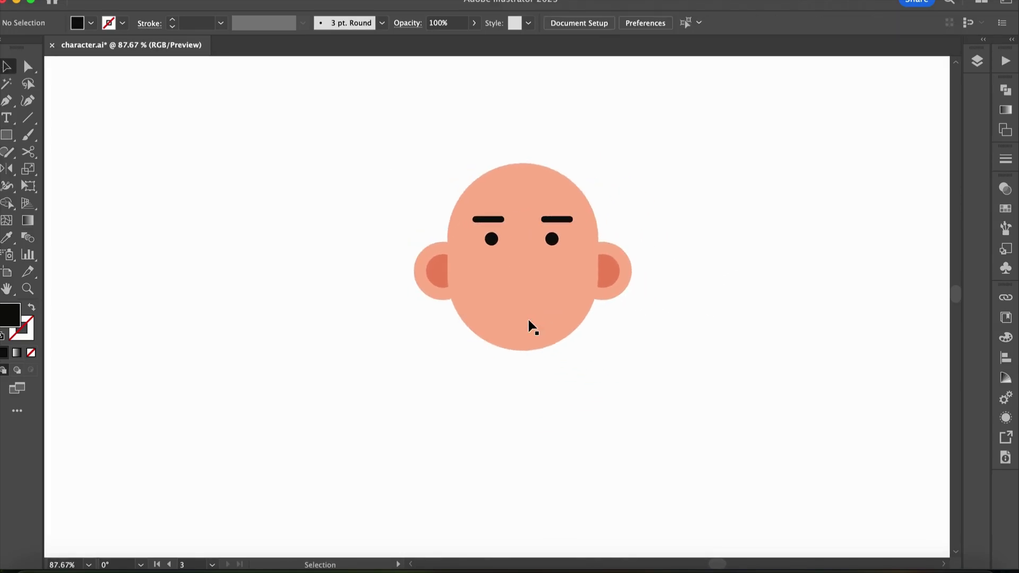
# Step: Draw a mouth circle, cross it with a Pen line, and split it with Pathfinder Divide
pyautogui.moveTo(534, 310); pyautogui.dragTo(523, 290)
pyautogui.press('v')
pyautogui.press('p')
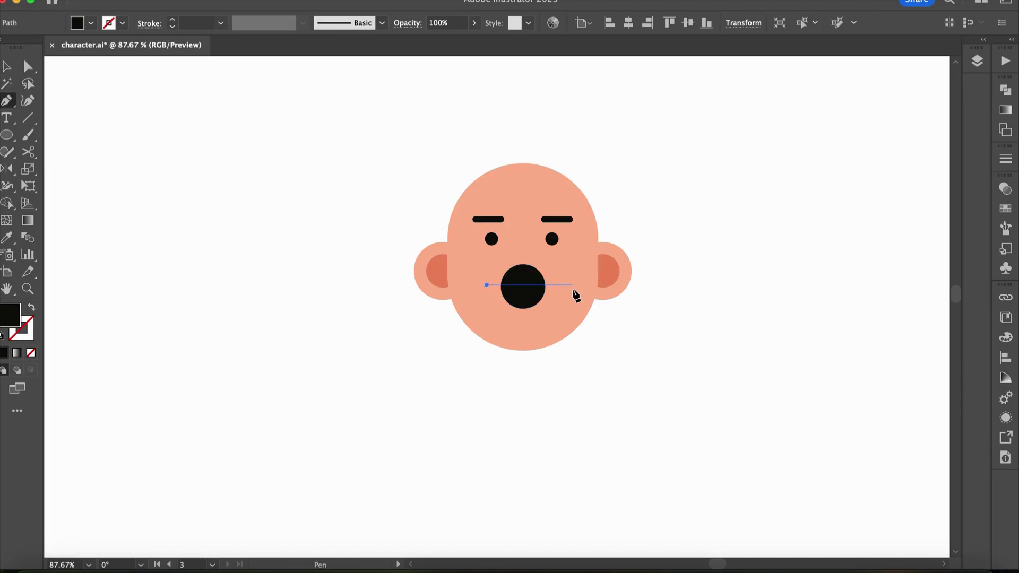
pyautogui.keyDown('shift'); pyautogui.click(573, 289); pyautogui.keyUp('shift')
pyautogui.press('v')
pyautogui.keyDown('shift'); pyautogui.click(526, 298); pyautogui.keyUp('shift')
pyautogui.rightClick(526, 297)
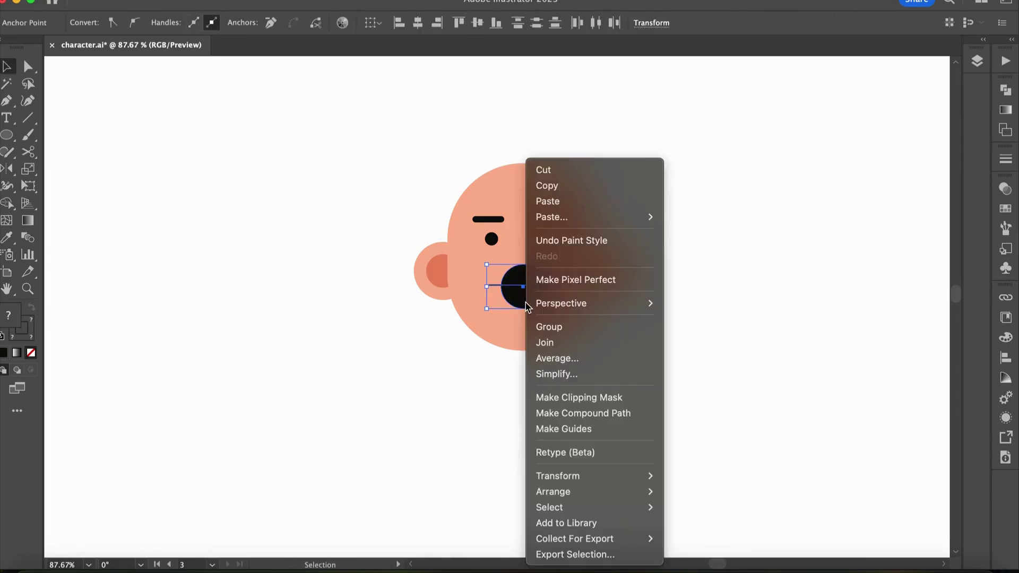
pyautogui.click(937, 166)
pyautogui.click(999, 96)
pyautogui.click(835, 158)
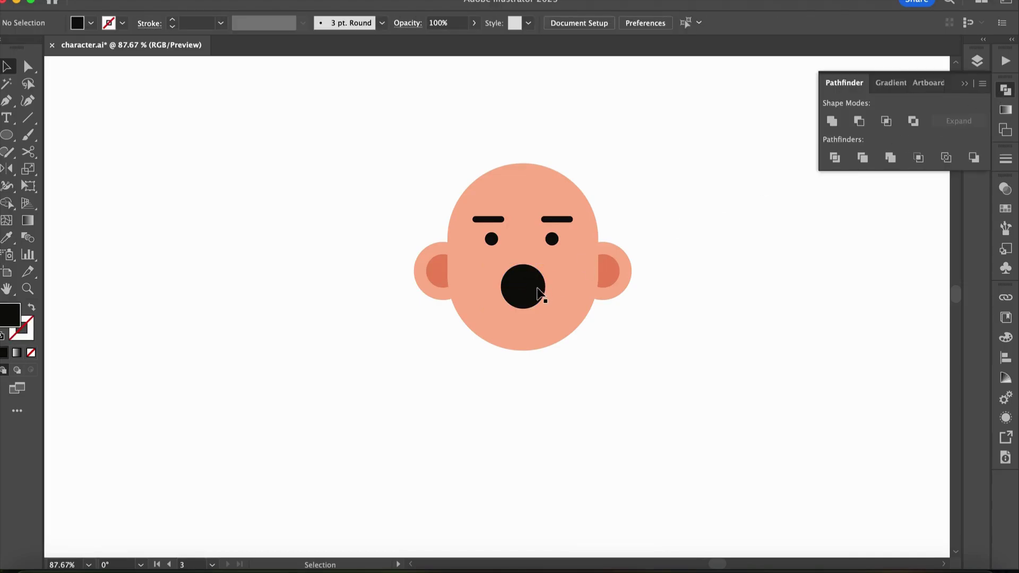
# Step: Ungroup the mouth halves, delete the top half, and fill the lower half white
pyautogui.rightClick(522, 300)
pyautogui.click(552, 405)
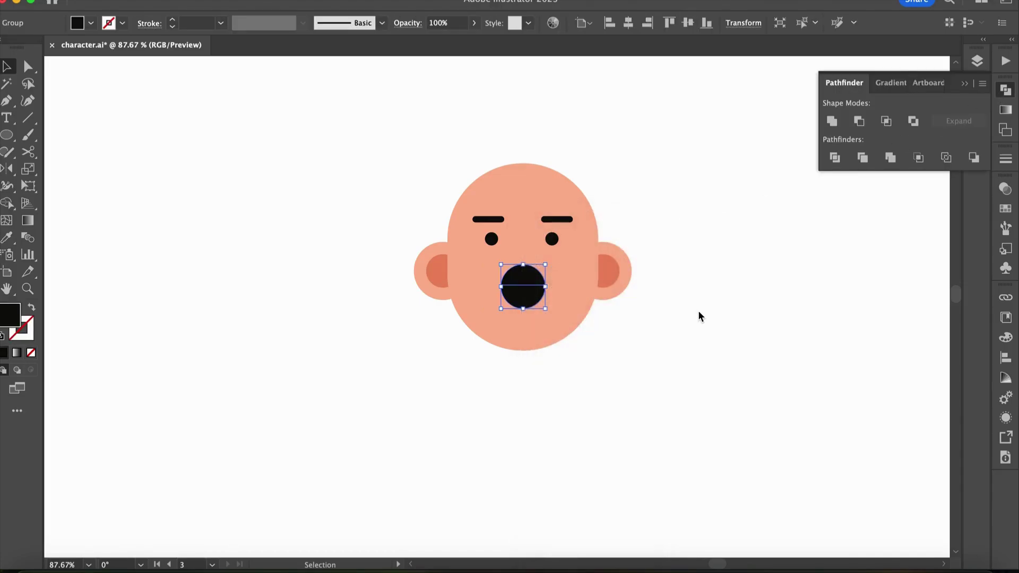
pyautogui.click(699, 316)
pyautogui.click(520, 279)
pyautogui.press('Delete')
pyautogui.click(528, 301)
pyautogui.press('i')
pyautogui.click(654, 282)
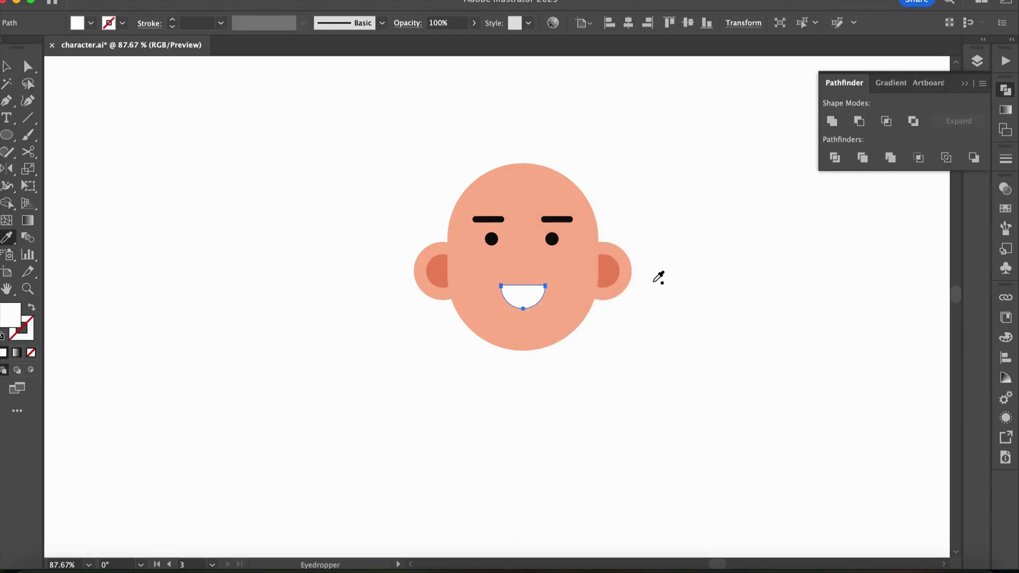
pyautogui.click(704, 277)
pyautogui.scroll(-2, 703, 277)
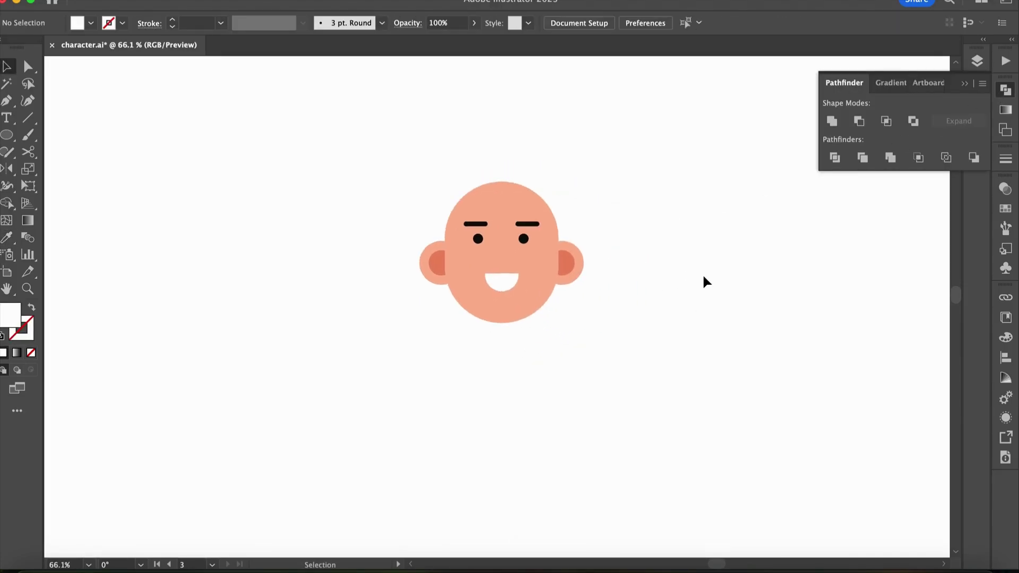
# Step: Add a large black hair circle behind the face and move it up over the head
pyautogui.click(518, 247)
pyautogui.press('l')
pyautogui.moveTo(494, 248)
pyautogui.mouseDown()
pyautogui.moveTo(518, 278)
pyautogui.moveTo(563, 297)
pyautogui.mouseUp()
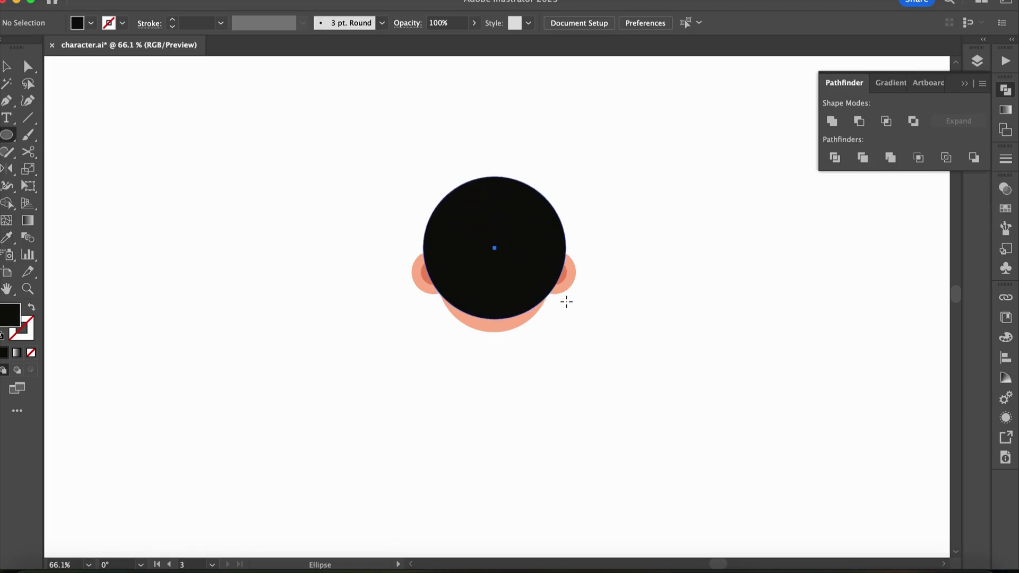
pyautogui.press('v')
pyautogui.press('super+shift+bracketleft')
pyautogui.moveTo(556, 242); pyautogui.dragTo(532, 199)
pyautogui.scroll(1, 530, 200)
pyautogui.click(620, 237)
# Step: Draw a black rectangle quiff over the hair and round its bottom-left corner
pyautogui.press('m')
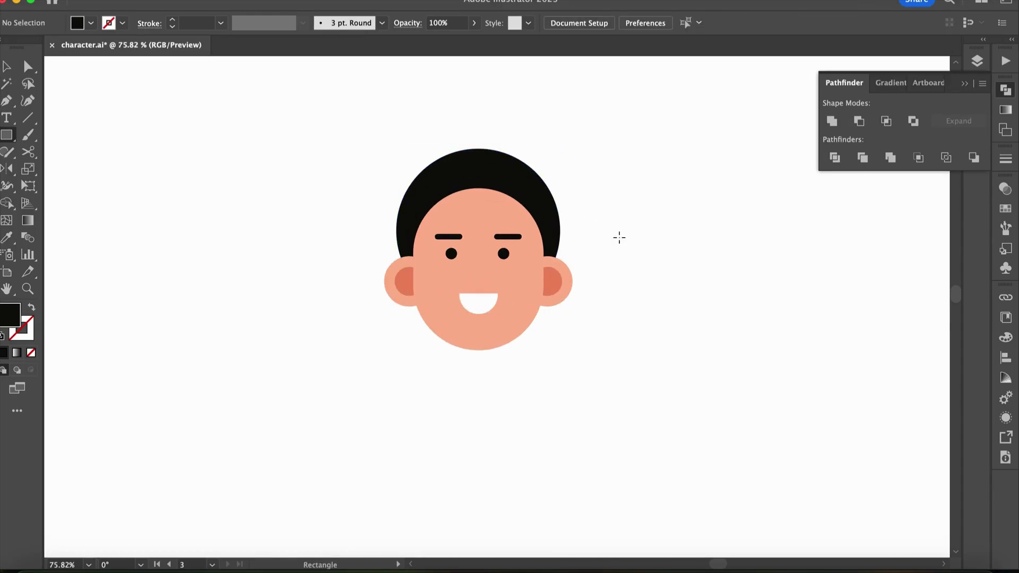
pyautogui.moveTo(465, 179); pyautogui.dragTo(574, 221)
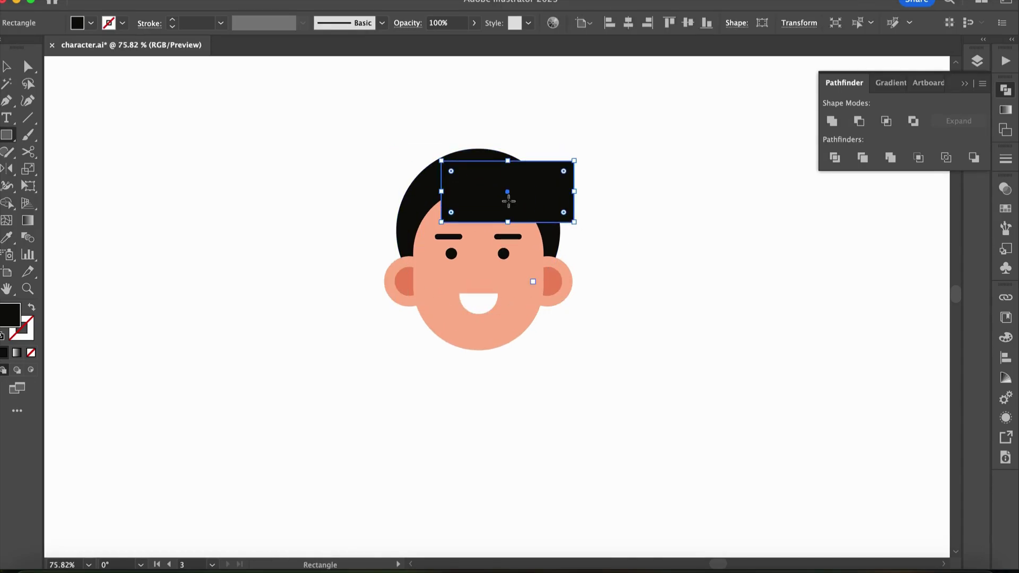
pyautogui.press('v')
pyautogui.press('a')
pyautogui.click(451, 214)
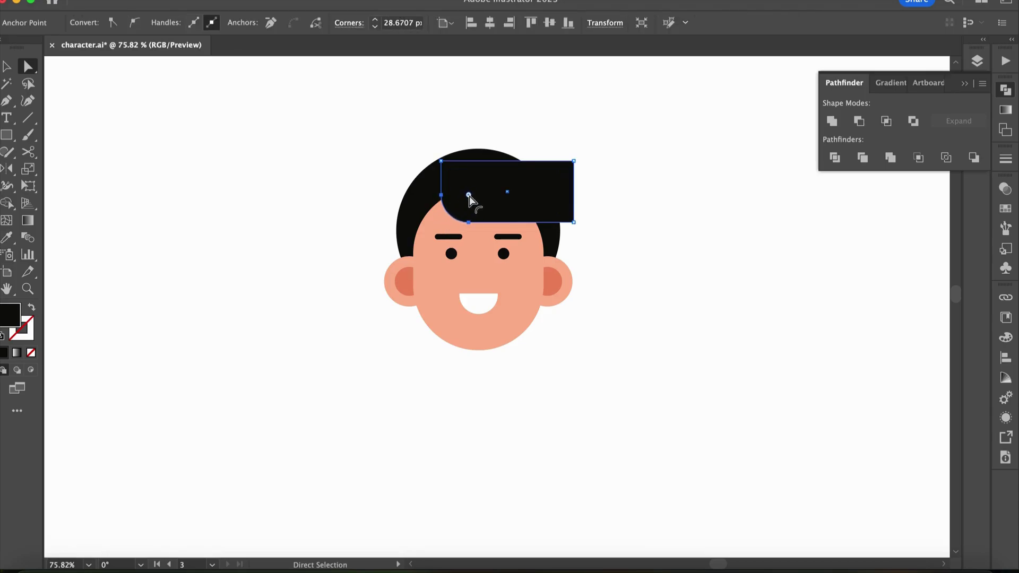
pyautogui.moveTo(478, 186); pyautogui.dragTo(474, 190)
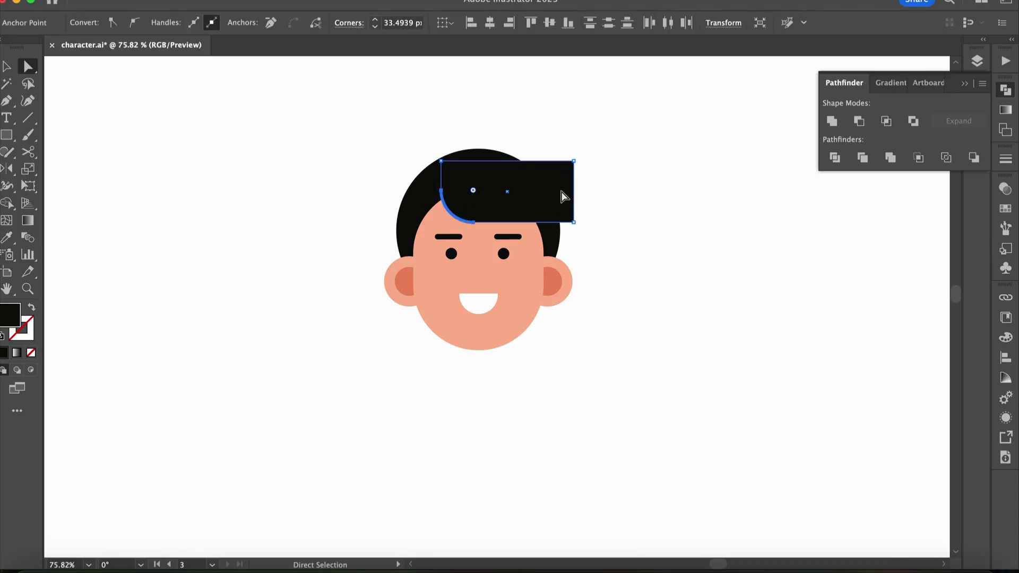
pyautogui.click(574, 223)
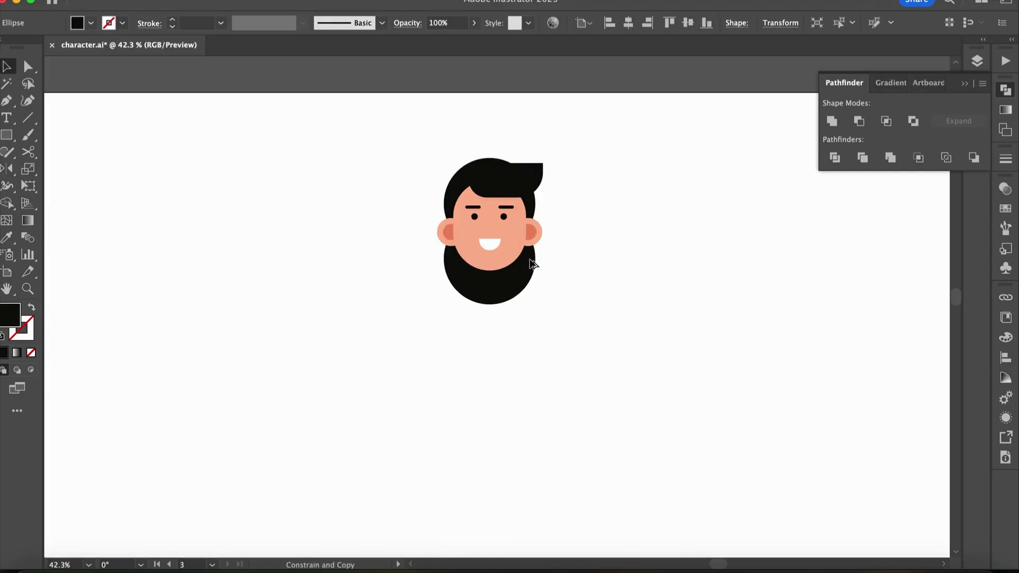
# Step: Fill the collar circle beneath the head with cyan #1bc5ed
pyautogui.doubleClick(12, 320)
pyautogui.write('1bc5ed')
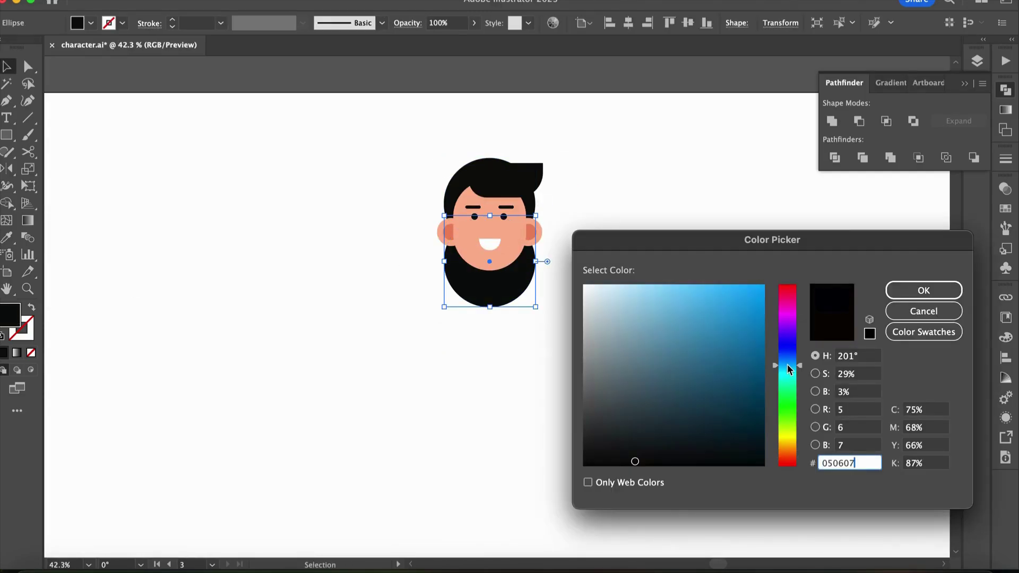
pyautogui.click(924, 291)
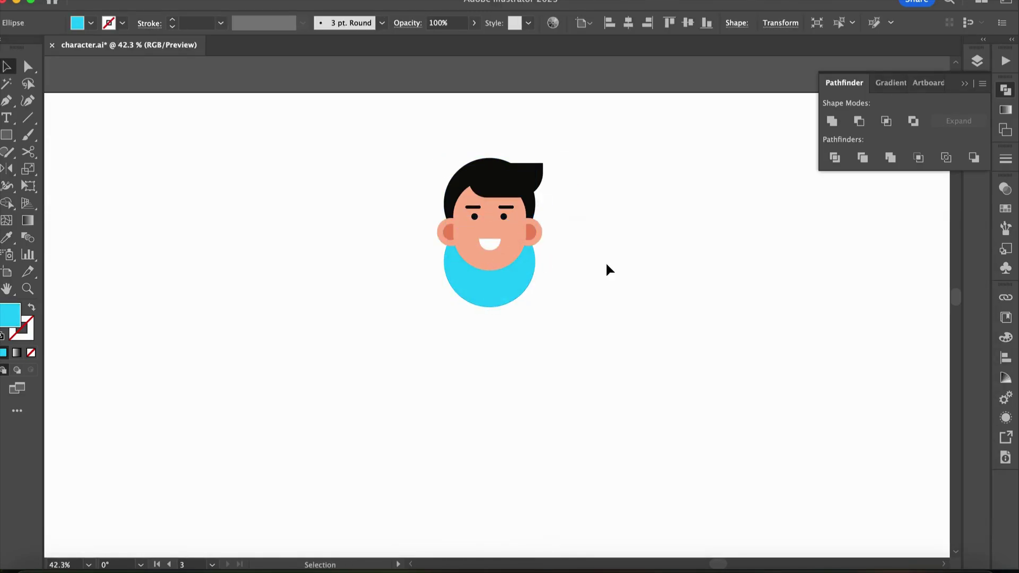
pyautogui.scroll(2, 506, 293)
# Step: Lower the cyan collar and draw a neck rectangle in a more saturated peach
pyautogui.moveTo(495, 275); pyautogui.dragTo(495, 288)
pyautogui.press('m')
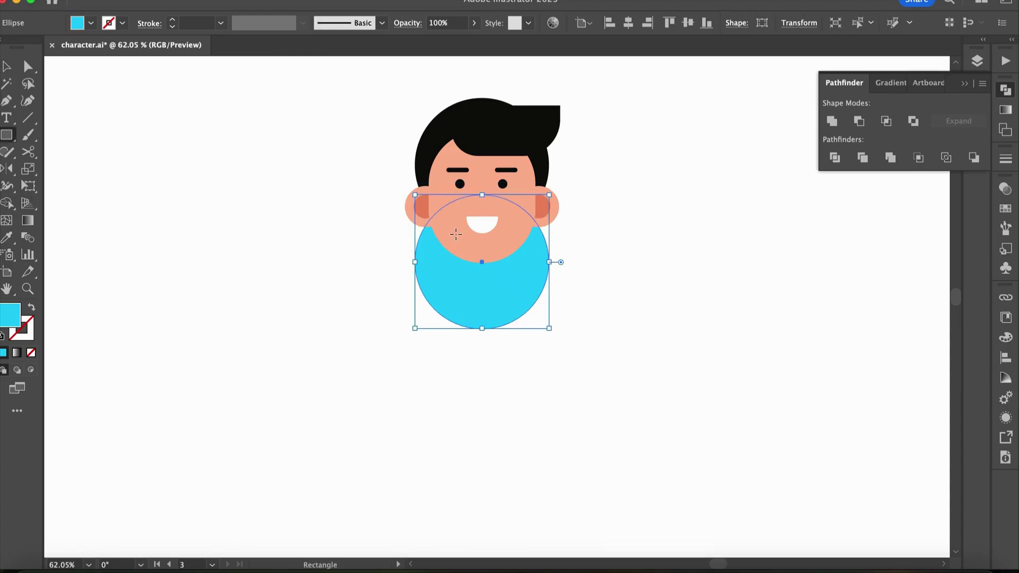
pyautogui.moveTo(456, 234); pyautogui.dragTo(511, 286)
pyautogui.press('i')
pyautogui.click(526, 202)
pyautogui.press('v')
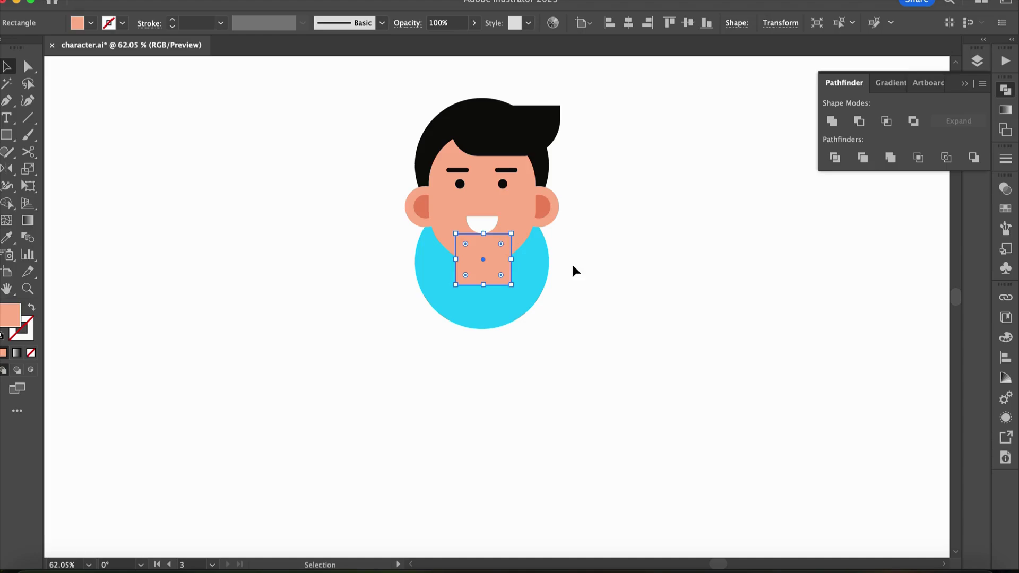
pyautogui.doubleClick(14, 319)
pyautogui.click(675, 286)
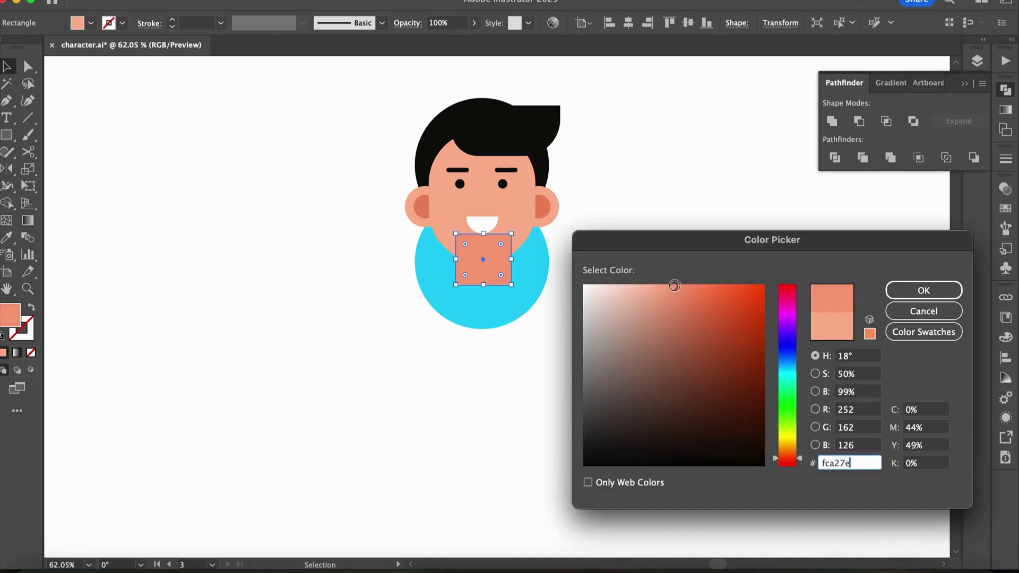
pyautogui.click(924, 291)
# Step: Round the neck rectangle's two bottom corners
pyautogui.scroll(2, 509, 329)
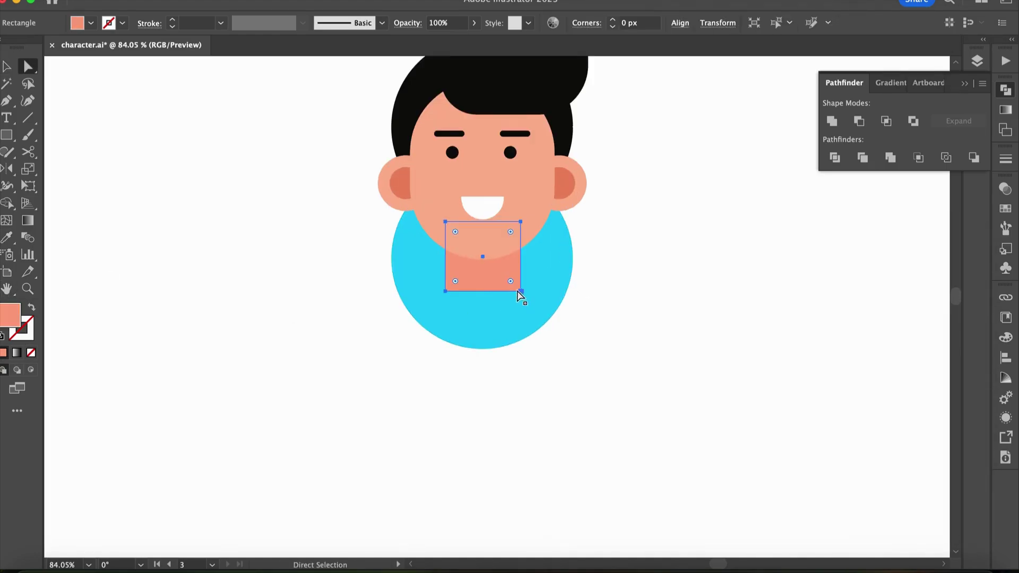
pyautogui.press('a')
pyautogui.click(445, 291)
pyautogui.keyDown('shift'); pyautogui.click(520, 291); pyautogui.keyUp('shift')
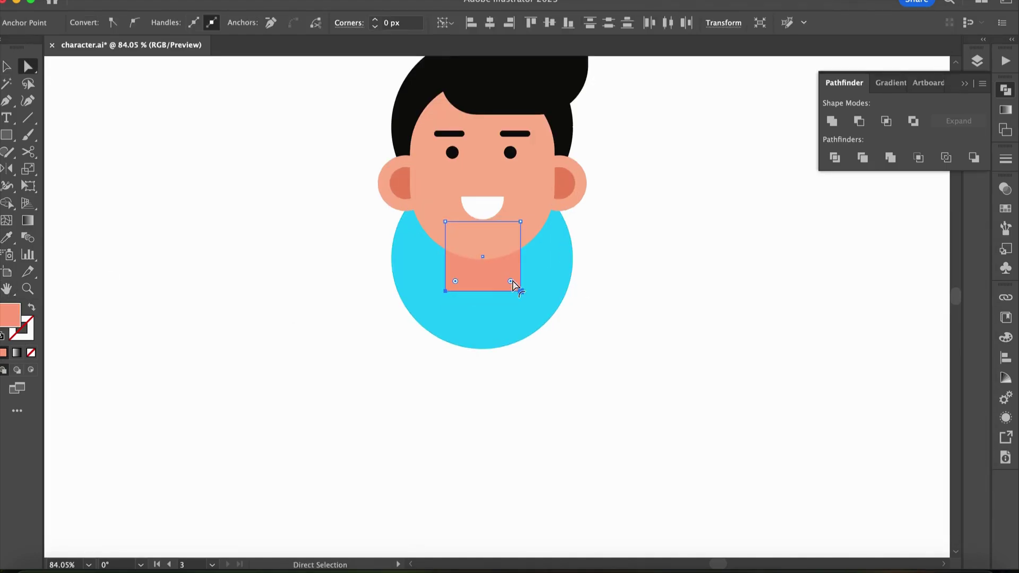
pyautogui.click(596, 357)
# Step: Draw a deep blue shirt rectangle behind the collar and neck with rounded bottom corners
pyautogui.press('m')
pyautogui.scroll(-3, 498, 189)
pyautogui.moveTo(399, 241)
pyautogui.mouseDown()
pyautogui.moveTo(546, 355)
pyautogui.moveTo(573, 405)
pyautogui.mouseUp()
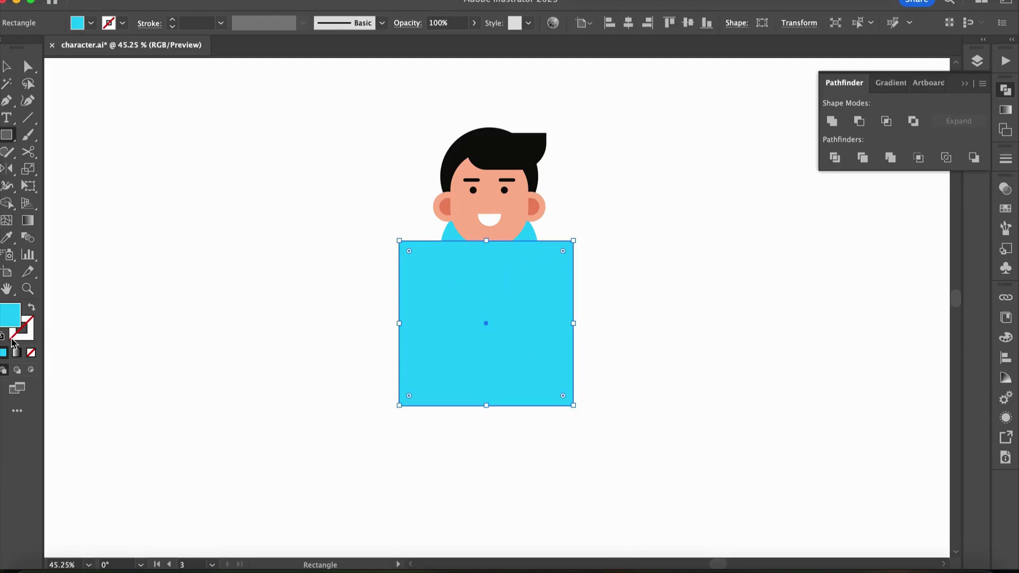
pyautogui.doubleClick(11, 321)
pyautogui.click(784, 366)
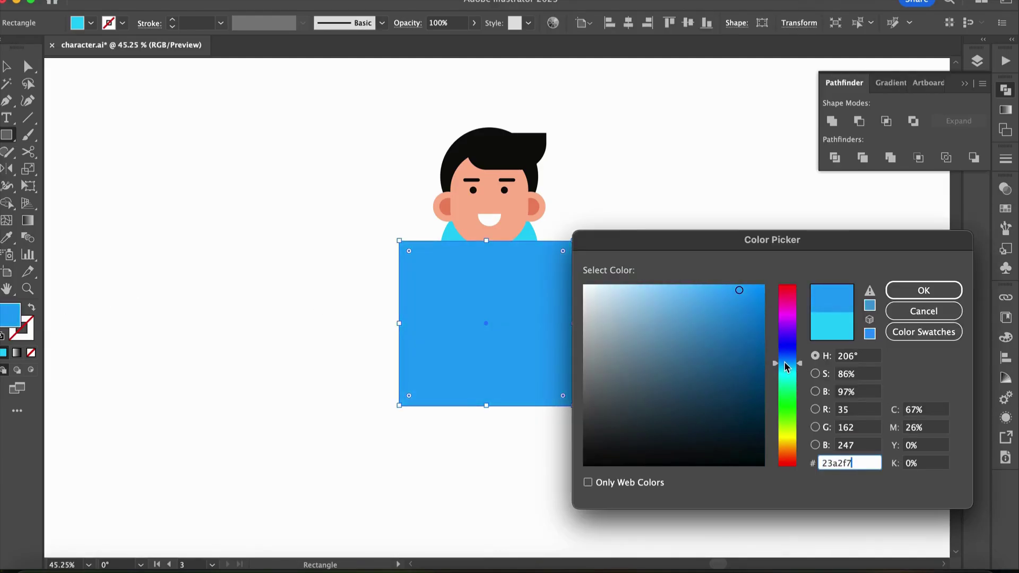
pyautogui.click(762, 295)
pyautogui.click(924, 291)
pyautogui.press('v')
pyautogui.hotkey('ctrl', 'shift', '[')
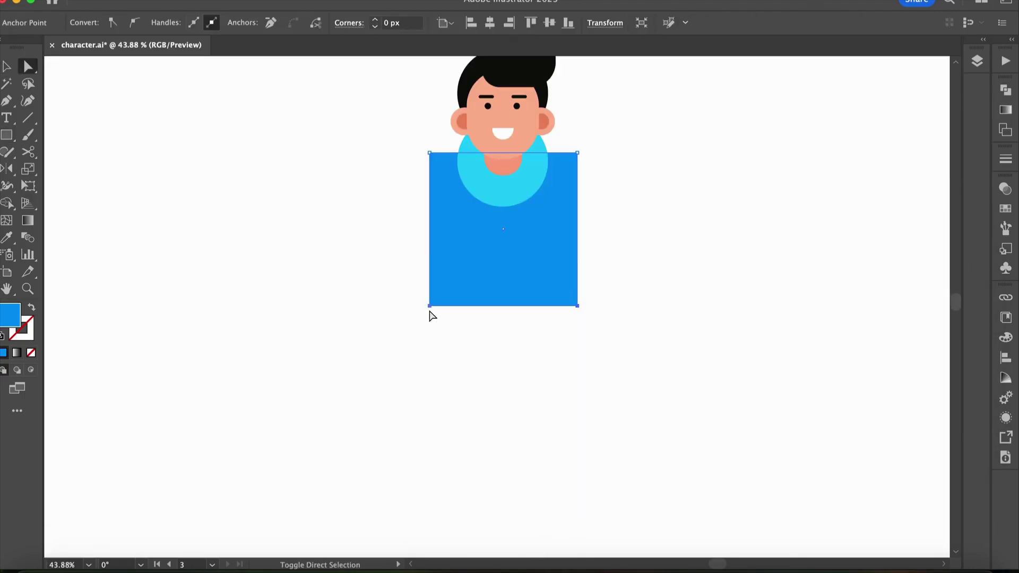
pyautogui.moveTo(436, 301); pyautogui.dragTo(557, 324)
# Step: Add a black waistband rectangle beneath the shirt, sampling black from the hair
pyautogui.press('m')
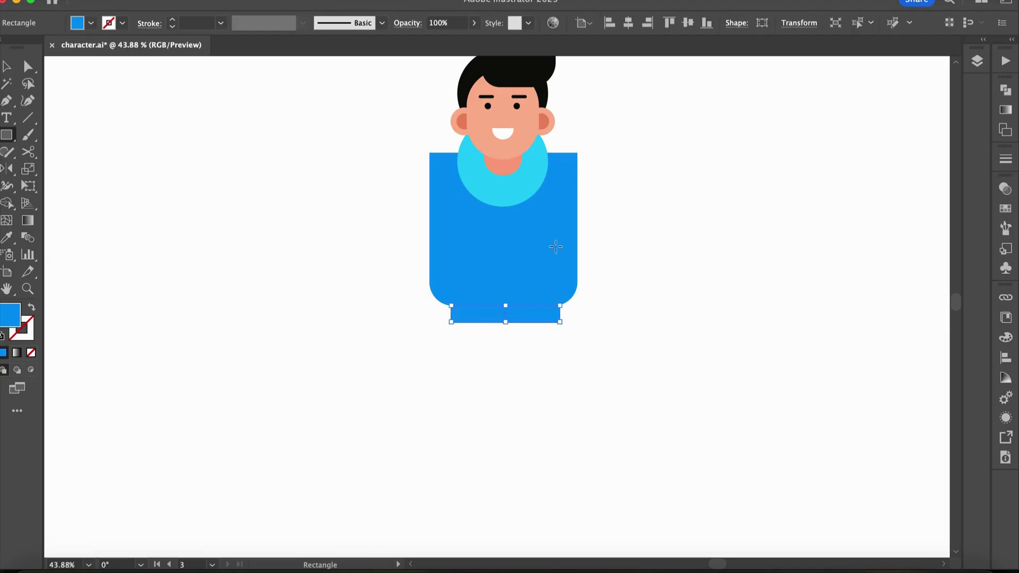
pyautogui.press('i')
pyautogui.click(523, 79)
pyautogui.press('v')
pyautogui.click(571, 385)
pyautogui.scroll(1, 531, 322)
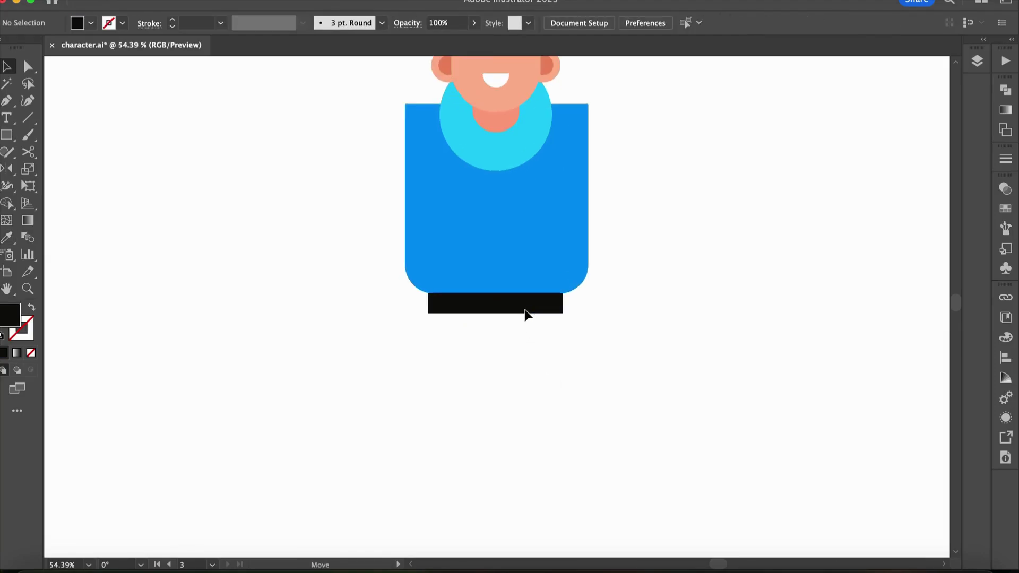
pyautogui.click(525, 313)
pyautogui.press('super+shift+a')
pyautogui.scroll(-1, 564, 262)
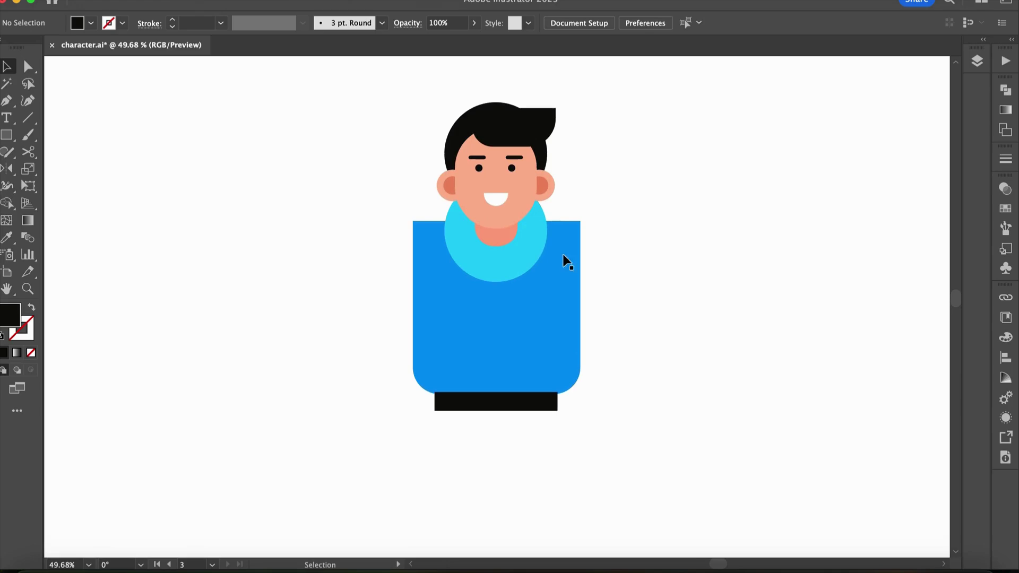
pyautogui.scroll(2, 518, 205)
# Step: Start the nose path with a top point between the eyes and a lower corner
pyautogui.press('p')
pyautogui.scroll(1, 495, 169)
pyautogui.click(481, 150)
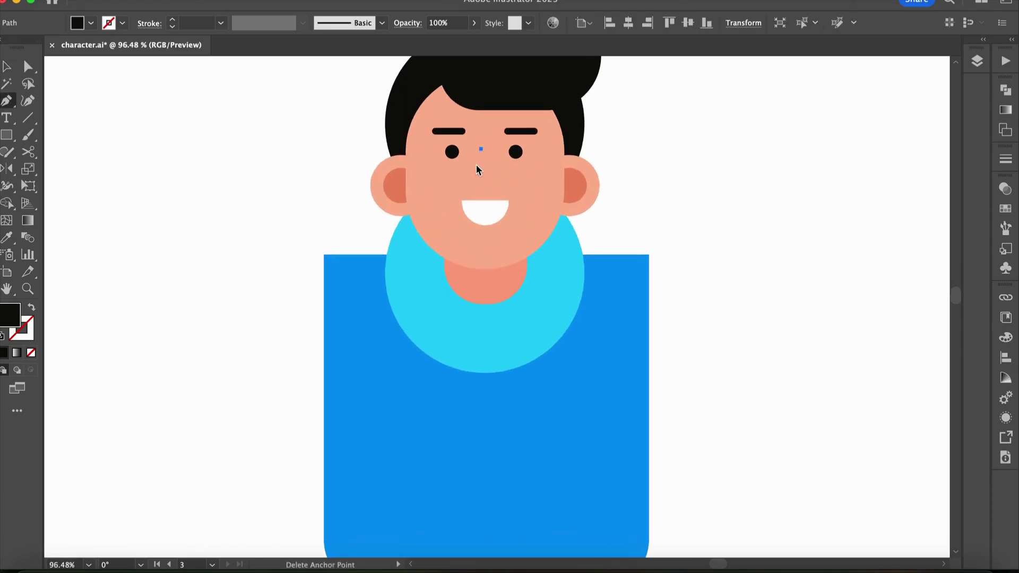
pyautogui.click(472, 188)
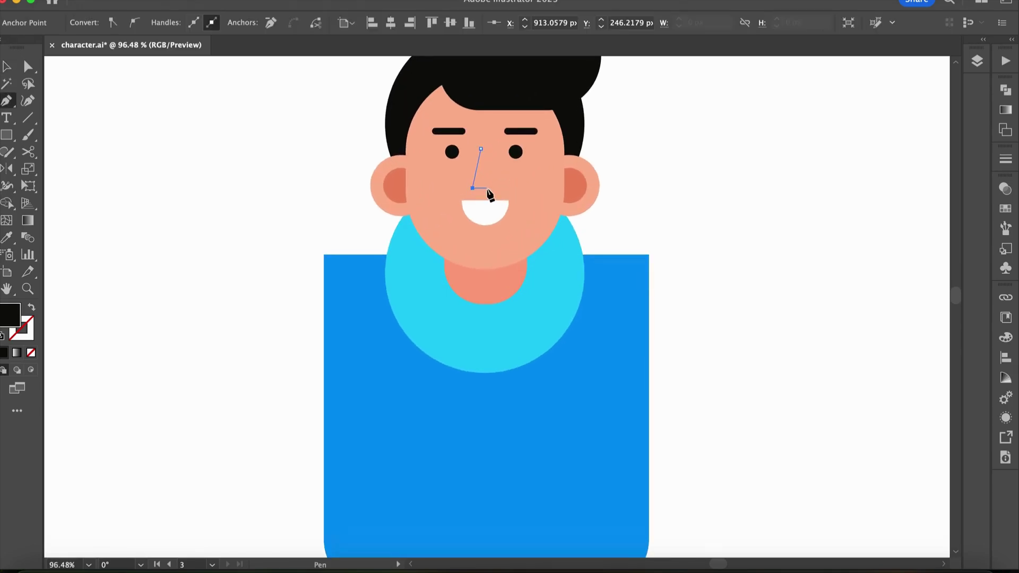
# Step: Make the nose a black stroke and add a #ea7663 blush oval on the right cheek
pyautogui.hotkey('shift', 'x')
pyautogui.press('l')
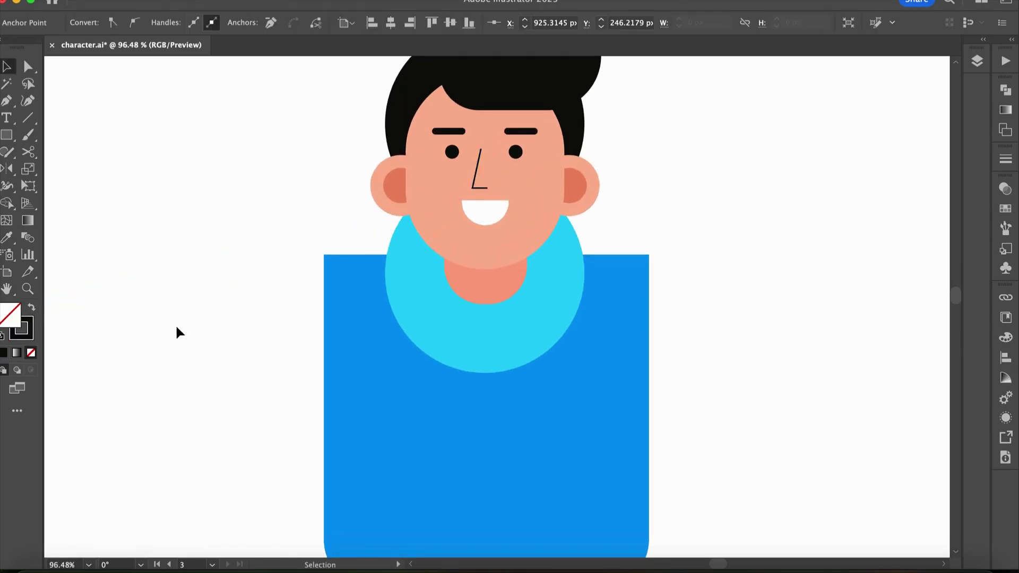
pyautogui.scroll(-1, 83, 254)
pyautogui.moveTo(452, 194)
pyautogui.mouseDown()
pyautogui.moveTo(492, 210)
pyautogui.moveTo(450, 195)
pyautogui.mouseUp()
pyautogui.press('v')
pyautogui.press('i')
pyautogui.click(498, 196)
pyautogui.doubleClick(12, 317)
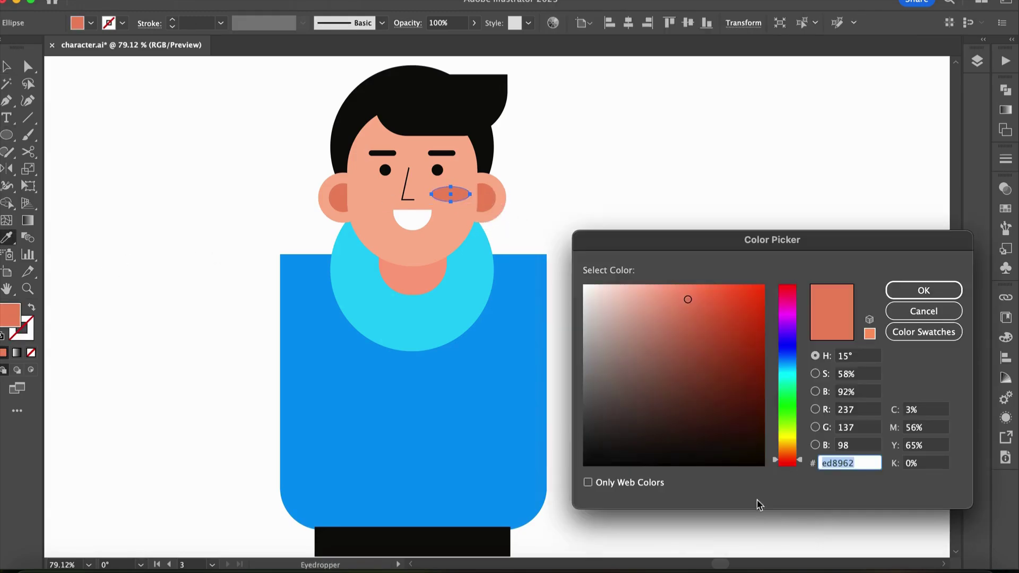
pyautogui.write('ea7663')
pyautogui.click(929, 299)
# Step: Copy the blush onto the left cheek and draw a salmon rectangle under the waistband
pyautogui.press('v')
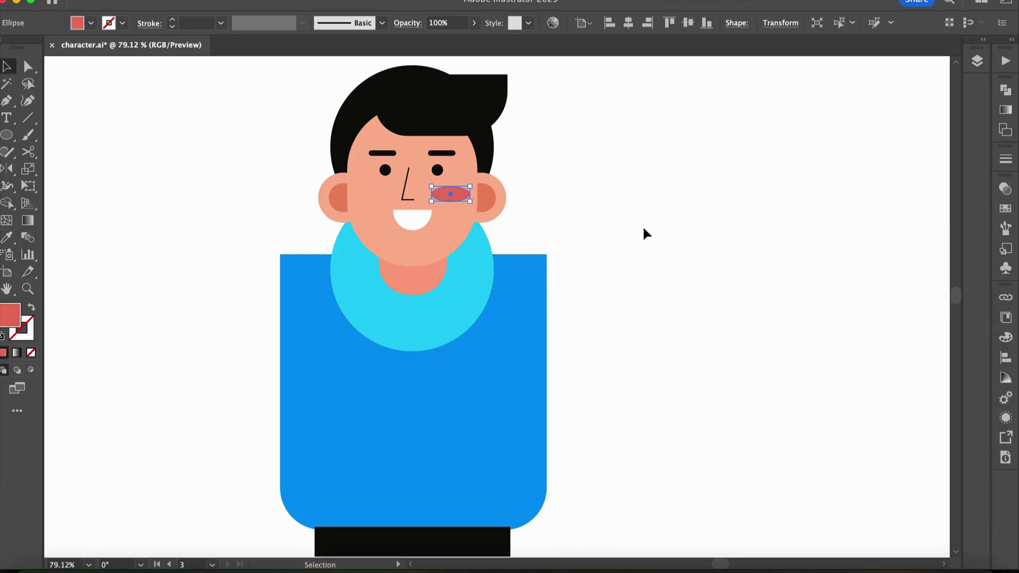
pyautogui.moveTo(450, 194); pyautogui.dragTo(374, 196)
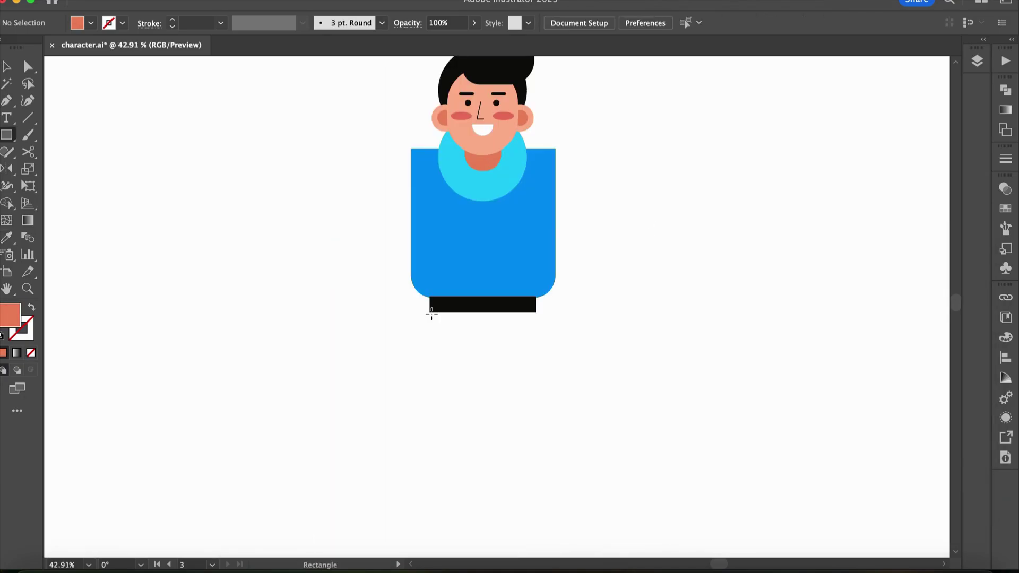
pyautogui.moveTo(432, 314)
pyautogui.mouseDown()
pyautogui.moveTo(523, 341)
pyautogui.moveTo(537, 366)
pyautogui.mouseUp()
# Step: Line up the salmon rectangle under the waistband, widen it slightly, and fill it orange
pyautogui.press('v')
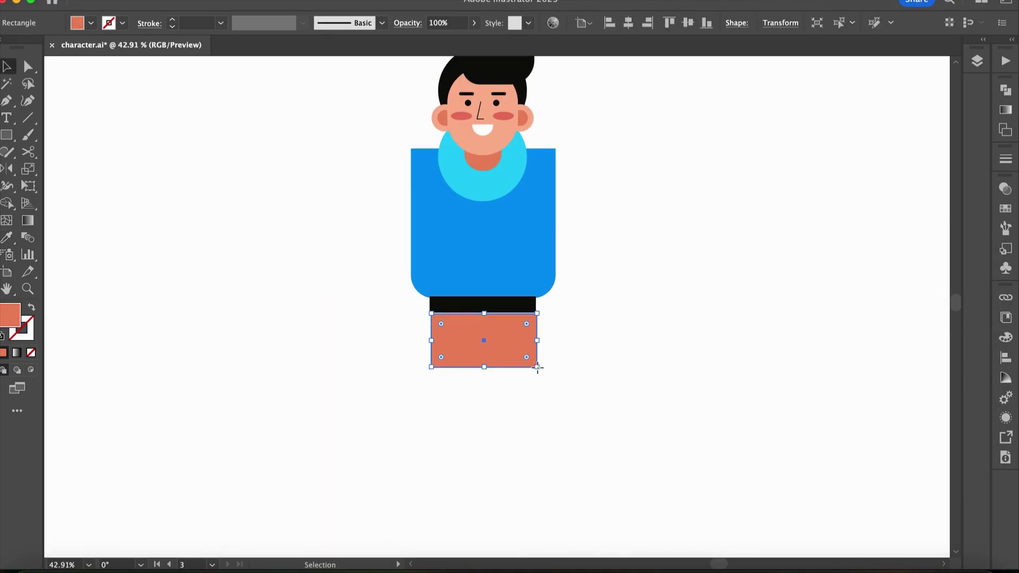
pyautogui.scroll(3, 491, 339)
pyautogui.moveTo(491, 339); pyautogui.dragTo(487, 335)
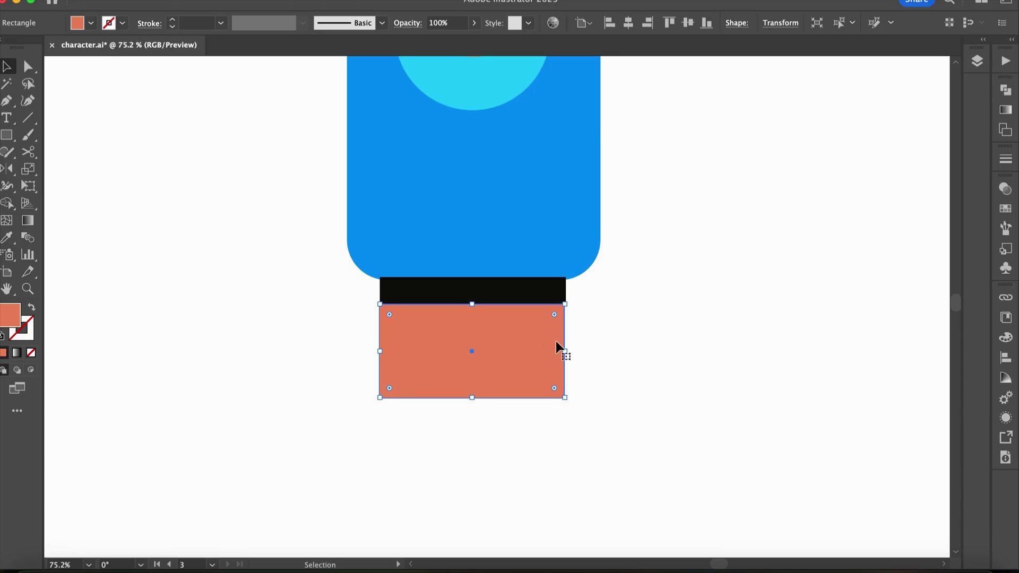
pyautogui.scroll(2, 562, 350)
pyautogui.moveTo(566, 351); pyautogui.dragTo(572, 351)
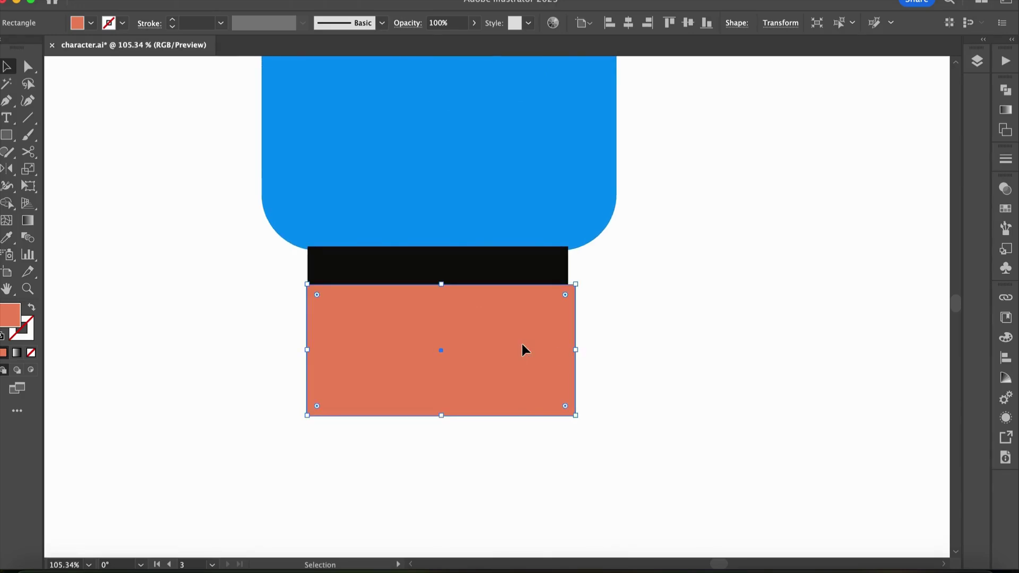
pyautogui.press('super+shift+a')
pyautogui.click(531, 334)
pyautogui.press('a')
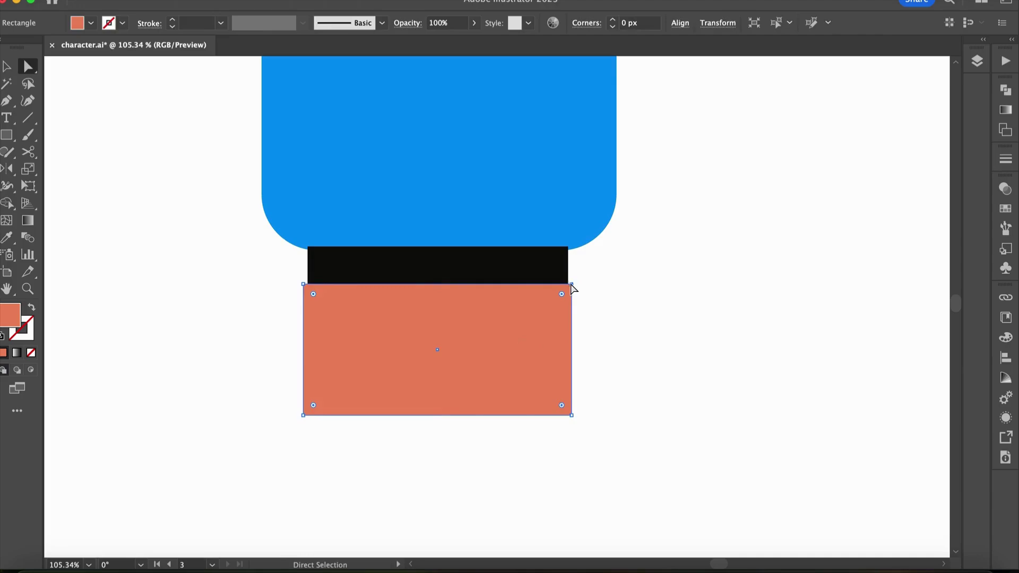
pyautogui.click(571, 284)
pyautogui.keyDown('shift'); pyautogui.click(303, 284); pyautogui.keyUp('shift')
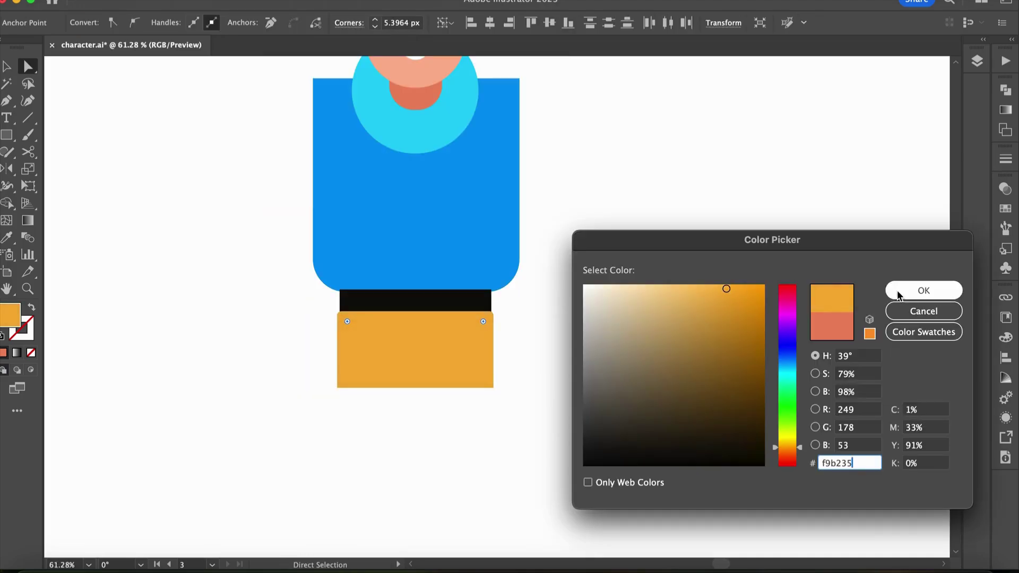
pyautogui.click(923, 291)
pyautogui.click(539, 347)
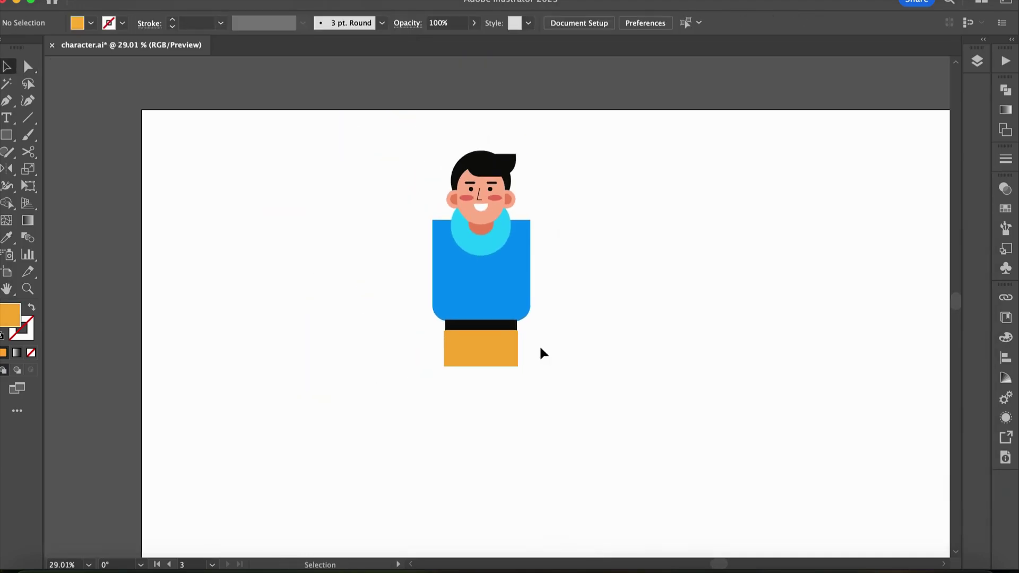
# Step: Duplicate the orange rectangle below and stretch the copy into a tall, tapered leg
pyautogui.scroll(-1, 540, 349)
pyautogui.moveTo(479, 317); pyautogui.dragTo(483, 331)
pyautogui.scroll(2, 480, 327)
pyautogui.scroll(-2, 482, 330)
pyautogui.moveTo(465, 247); pyautogui.dragTo(399, 408)
pyautogui.scroll(1, 515, 319)
pyautogui.press('a')
pyautogui.click(428, 406)
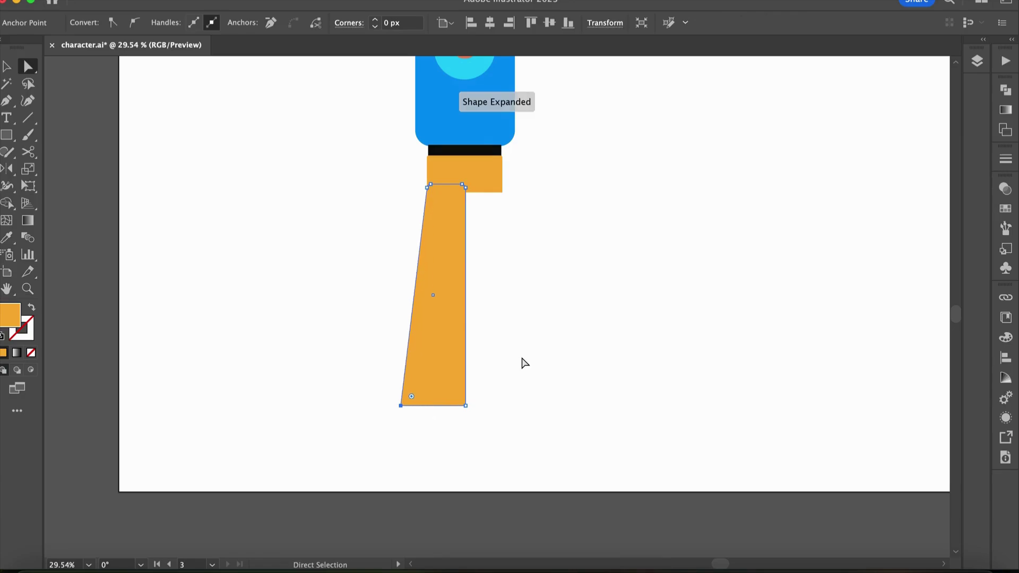
# Step: View the whole artboard and stretch the tapered leg further downward
pyautogui.press('v')
pyautogui.hotkey('ctrl', '0')
pyautogui.scroll(2, 517, 354)
pyautogui.click(461, 242)
pyautogui.scroll(2, 459, 230)
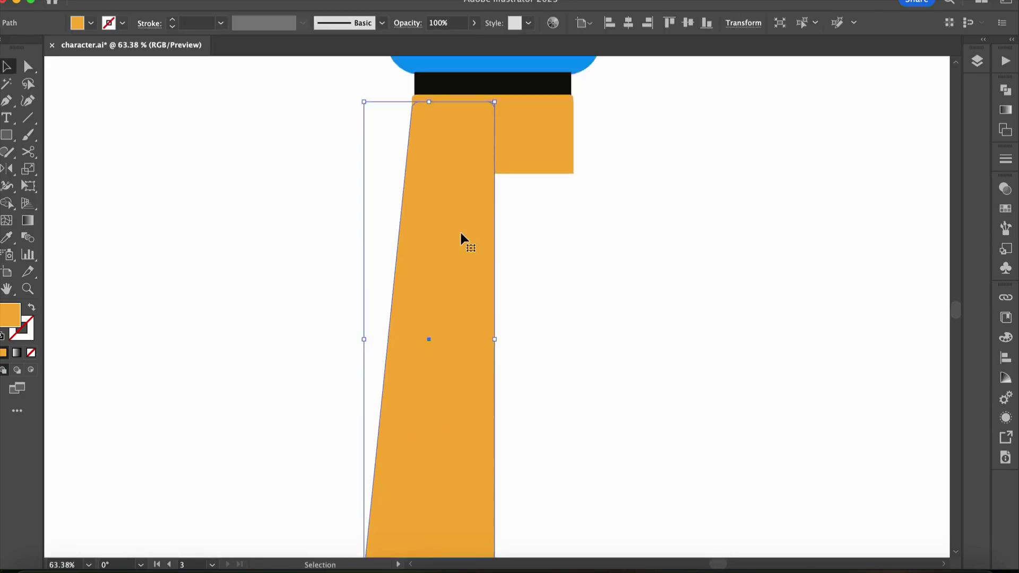
pyautogui.scroll(-3, 439, 371)
pyautogui.moveTo(440, 370); pyautogui.dragTo(441, 398)
pyautogui.click(522, 380)
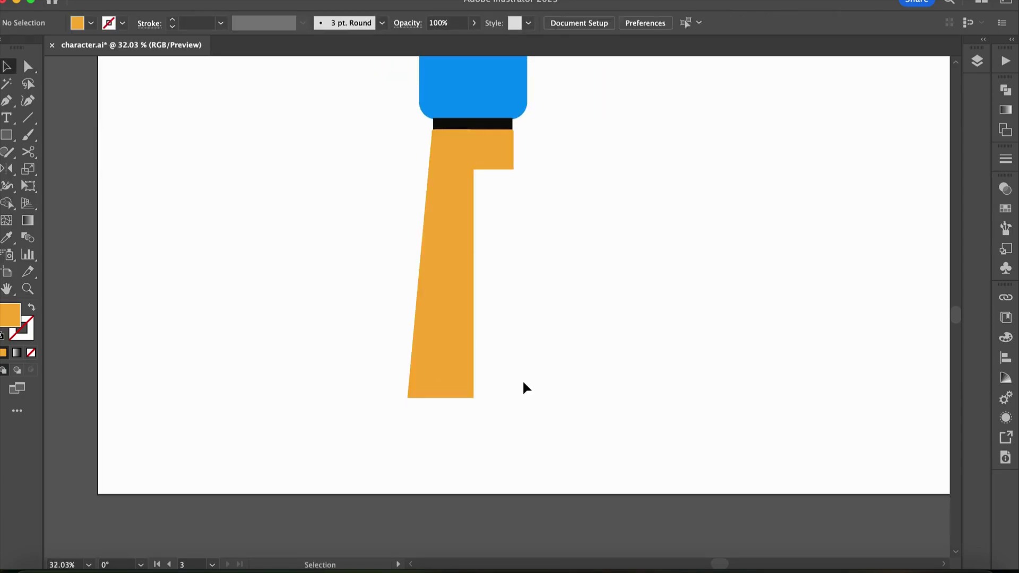
pyautogui.scroll(-1, 522, 380)
pyautogui.click(456, 393)
# Step: Reflect a copy of the leg beside the original, align their inner bottom corners, and draw a blue arm rectangle
pyautogui.rightClick(456, 393)
pyautogui.moveTo(532, 474)
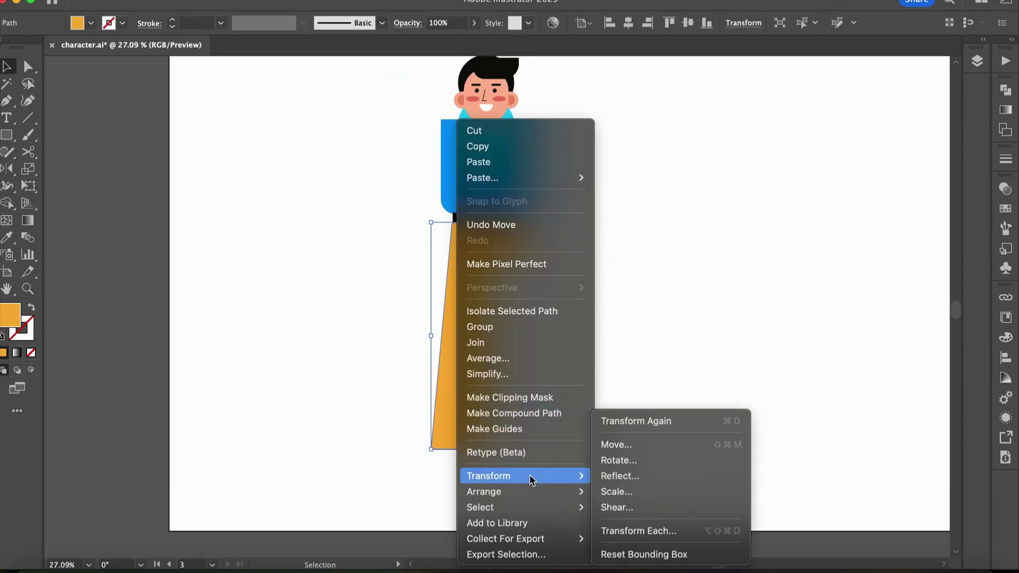
pyautogui.click(608, 475)
pyautogui.click(481, 503)
pyautogui.moveTo(453, 358); pyautogui.dragTo(508, 361)
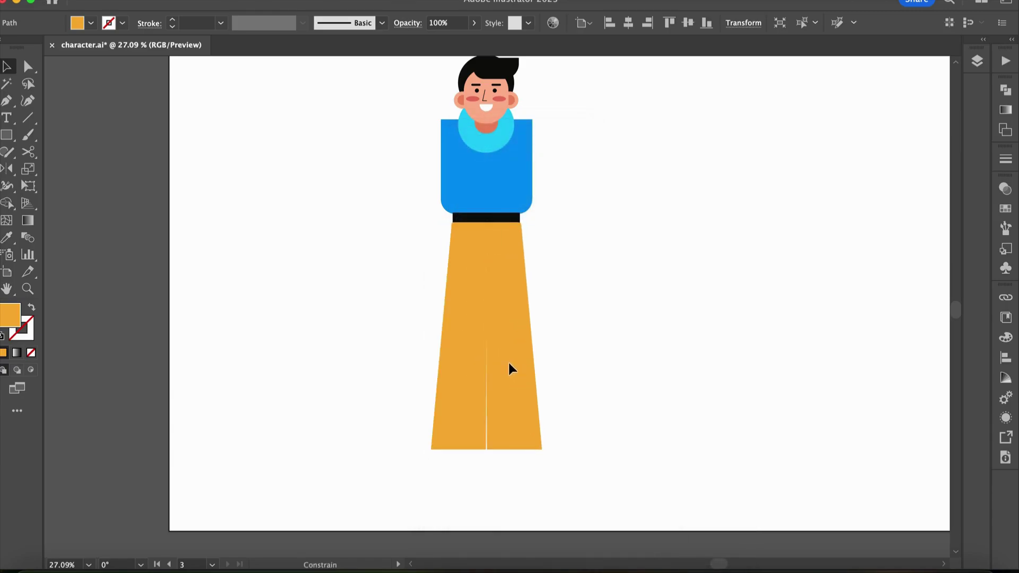
pyautogui.scroll(2, 508, 361)
pyautogui.press('a')
pyautogui.click(464, 522)
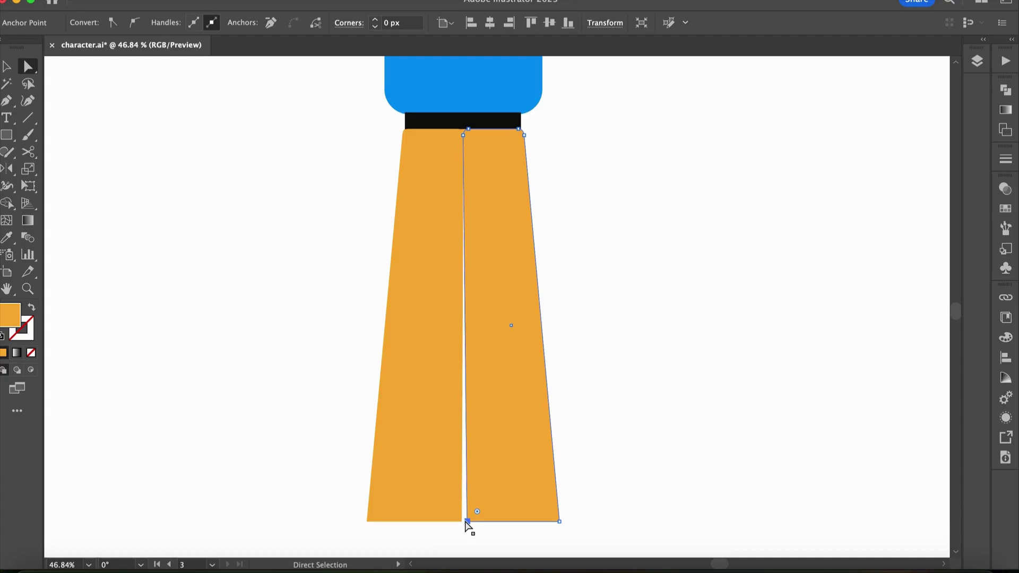
pyautogui.click(462, 522)
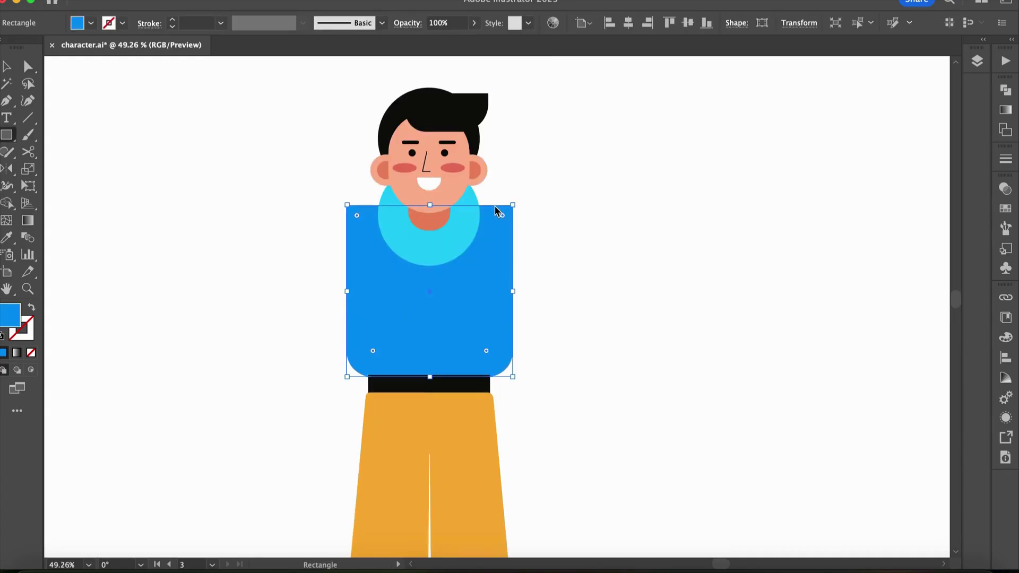
pyautogui.moveTo(498, 205); pyautogui.dragTo(539, 491)
# Step: Shorten the blue arm rectangle and tilt it slightly outward
pyautogui.scroll(-2, 547, 411)
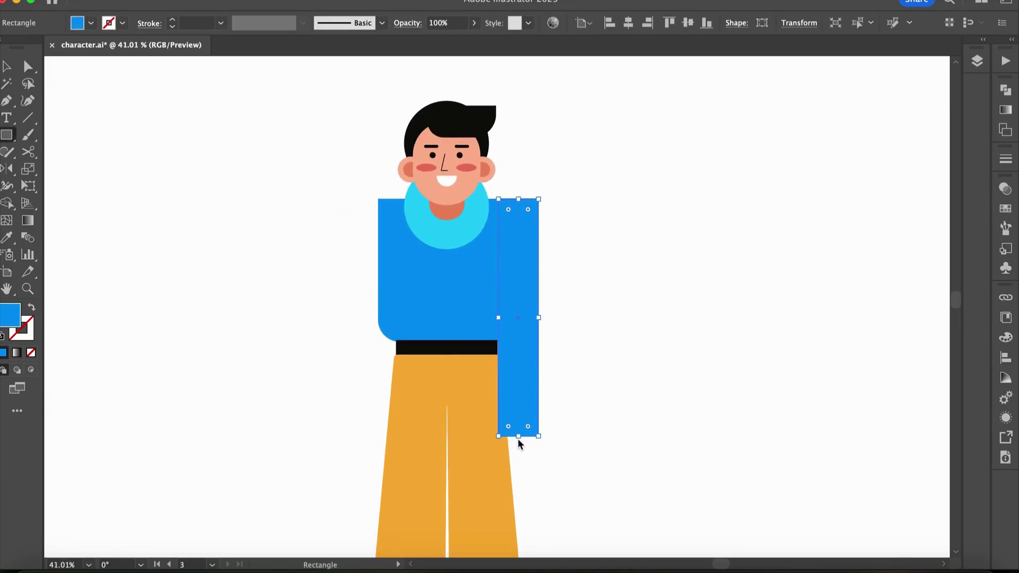
pyautogui.moveTo(518, 437); pyautogui.dragTo(518, 403)
pyautogui.scroll(1, 518, 404)
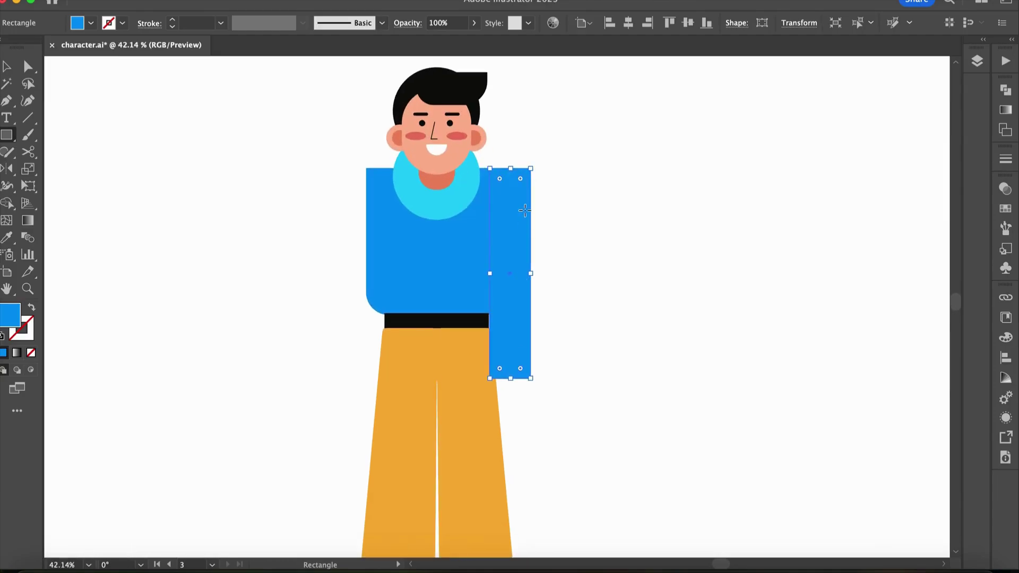
pyautogui.press('v')
pyautogui.click(561, 298)
pyautogui.scroll(-1, 562, 298)
pyautogui.click(528, 289)
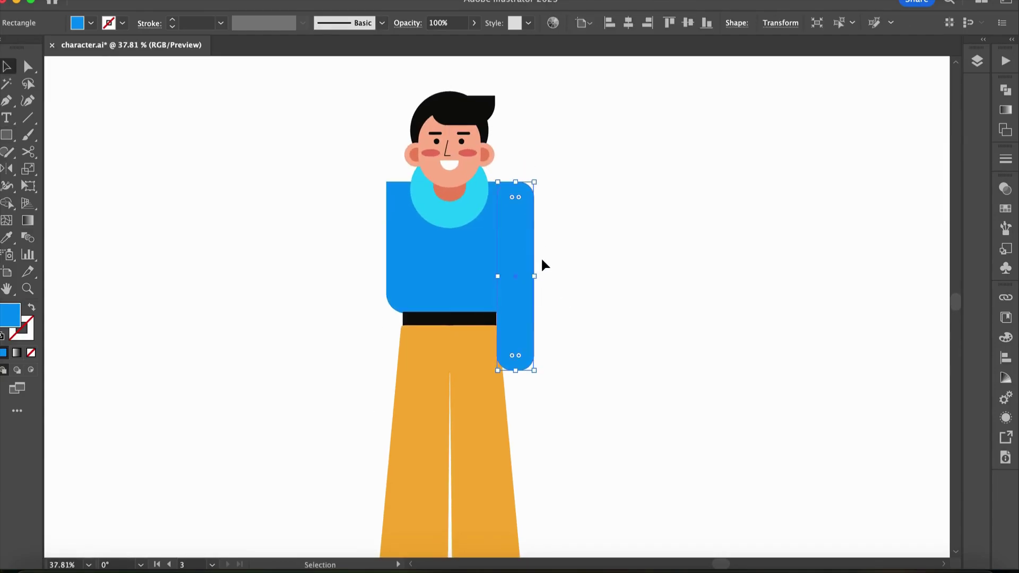
pyautogui.scroll(2, 542, 260)
pyautogui.moveTo(513, 157); pyautogui.dragTo(505, 154)
pyautogui.click(504, 154)
pyautogui.scroll(2, 485, 243)
# Step: Select the torso's top corner points and round them
pyautogui.press('a')
pyautogui.click(486, 215)
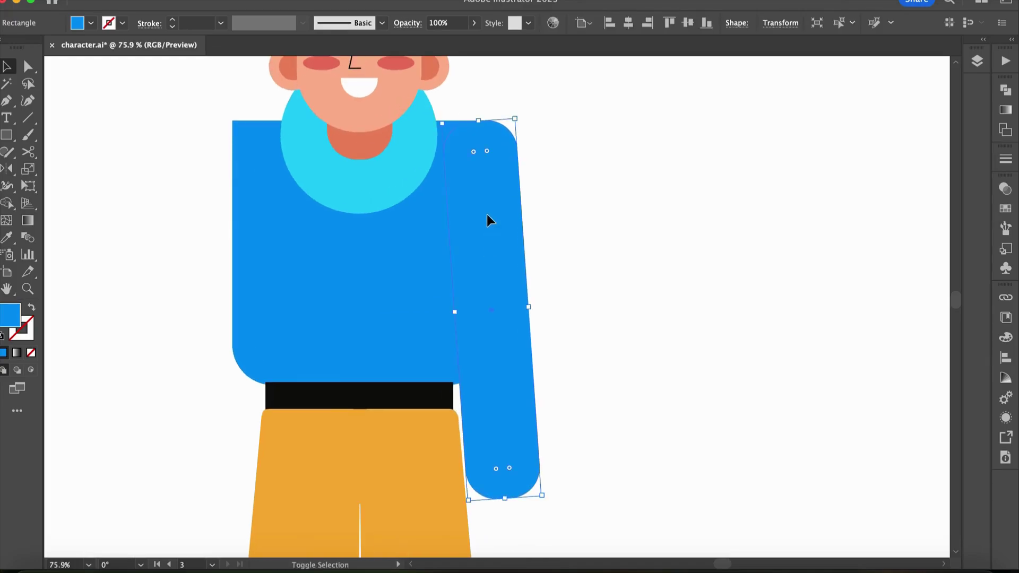
pyautogui.click(308, 139)
pyautogui.click(307, 139)
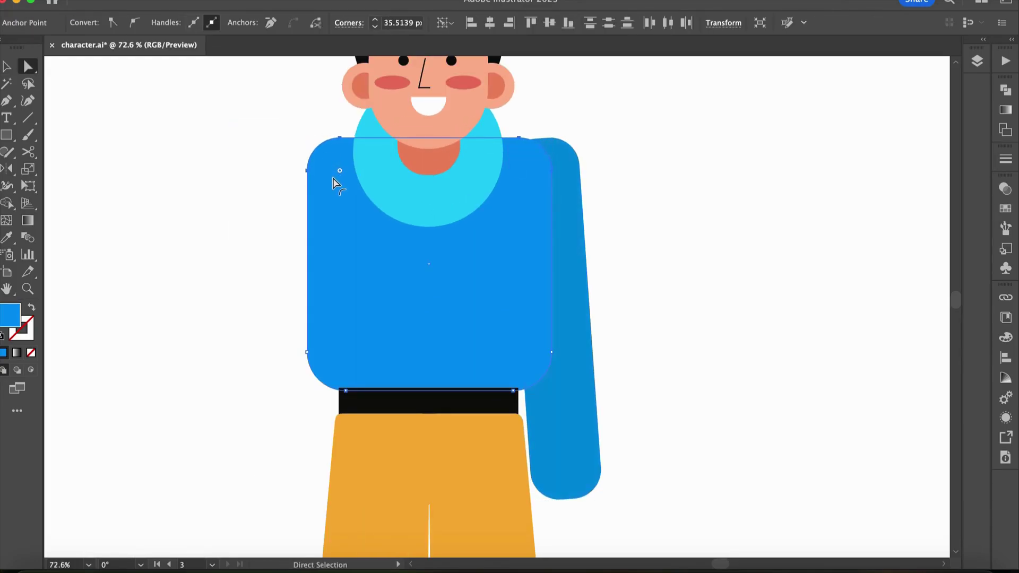
pyautogui.press('v')
pyautogui.click(661, 193)
# Step: Tilt the arm to hang at an angle and open its fill colour to darken it
pyautogui.scroll(-2, 661, 191)
pyautogui.click(607, 228)
pyautogui.moveTo(609, 143); pyautogui.dragTo(598, 135)
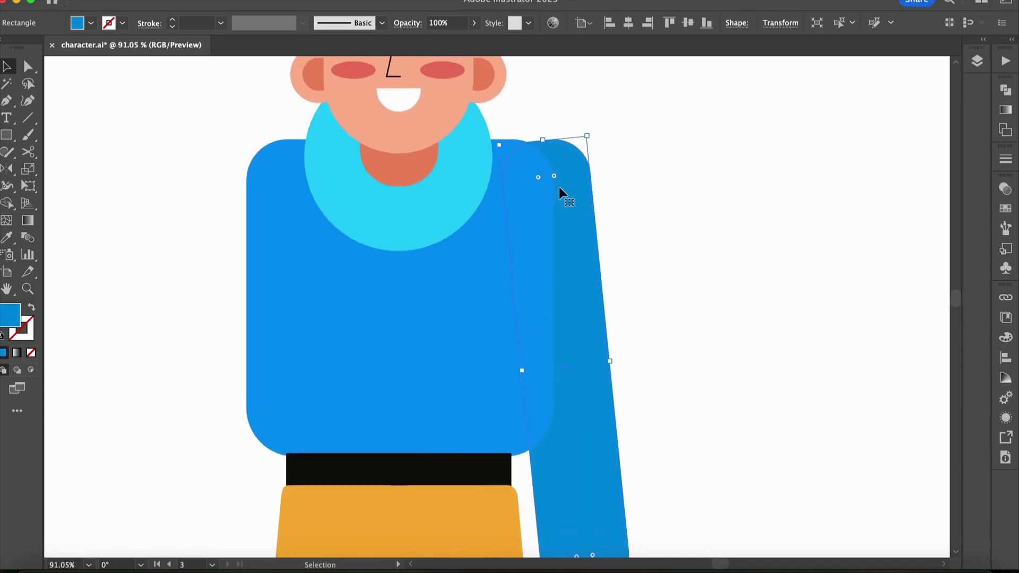
pyautogui.scroll(-3, 559, 187)
pyautogui.doubleClick(10, 315)
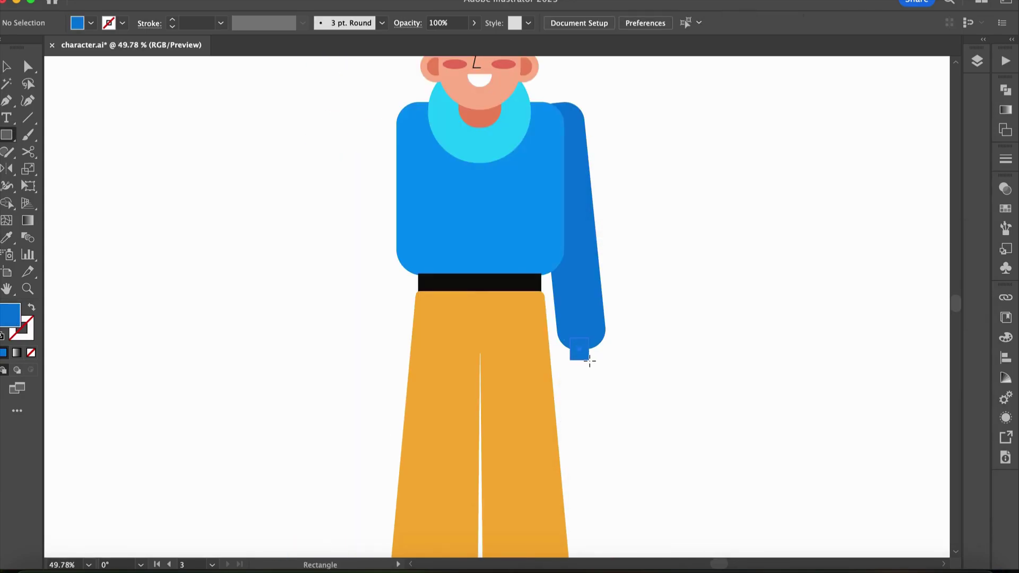
# Step: Eyedropper the face's skin colour onto the hand square, round its corners, and resize it at the sleeve end
pyautogui.press('i')
pyautogui.click(496, 96)
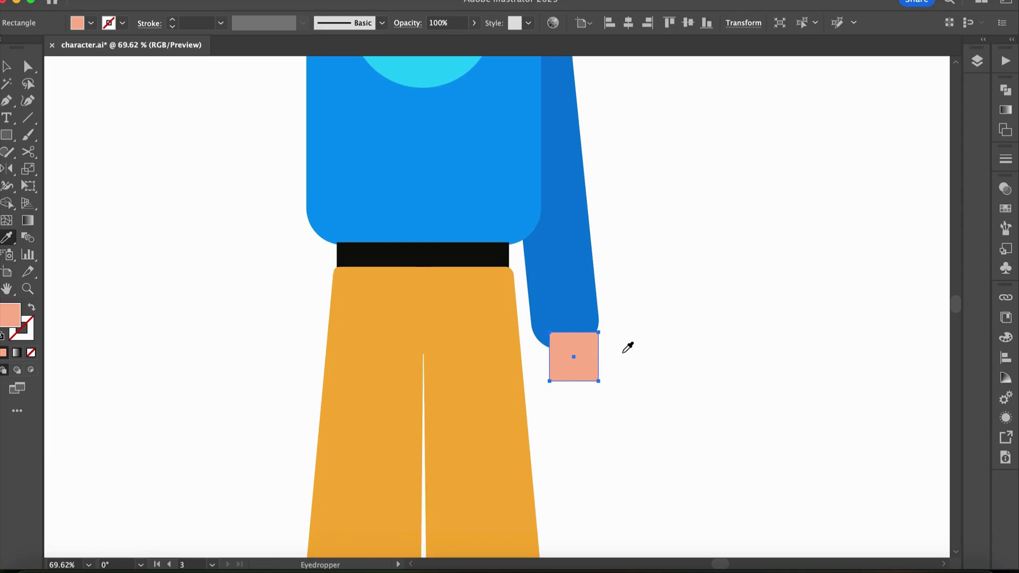
pyautogui.scroll(2, 611, 350)
pyautogui.press('v')
pyautogui.moveTo(585, 342); pyautogui.dragTo(597, 325)
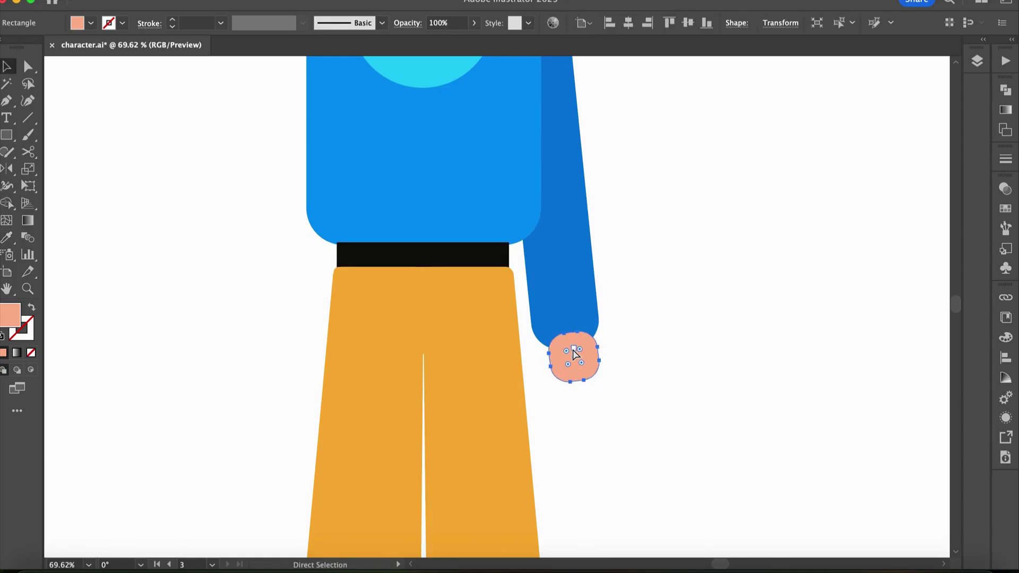
pyautogui.click(630, 333)
pyautogui.scroll(-3, 629, 333)
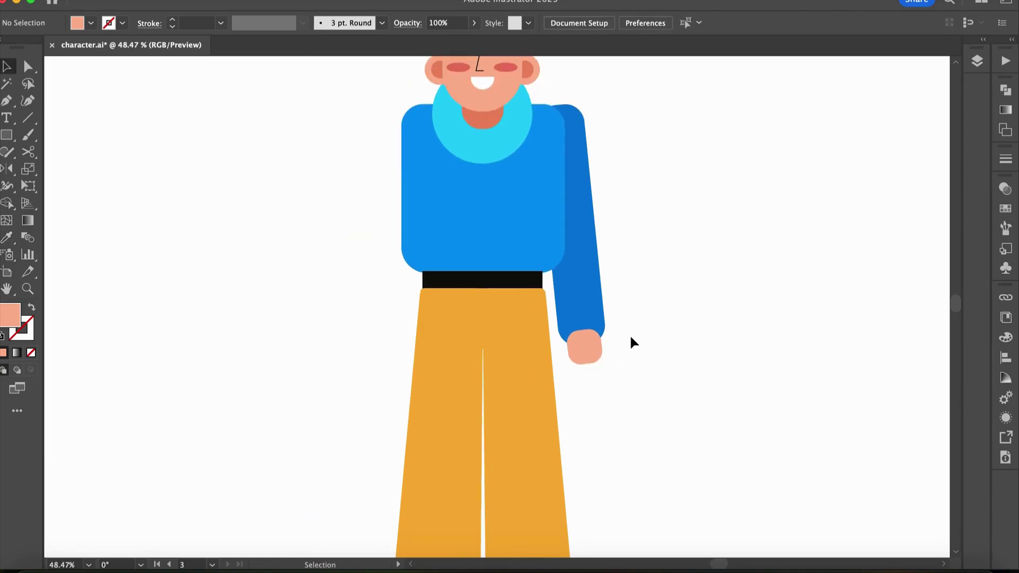
pyautogui.scroll(5, 630, 333)
pyautogui.click(583, 315)
pyautogui.moveTo(582, 316); pyautogui.dragTo(583, 320)
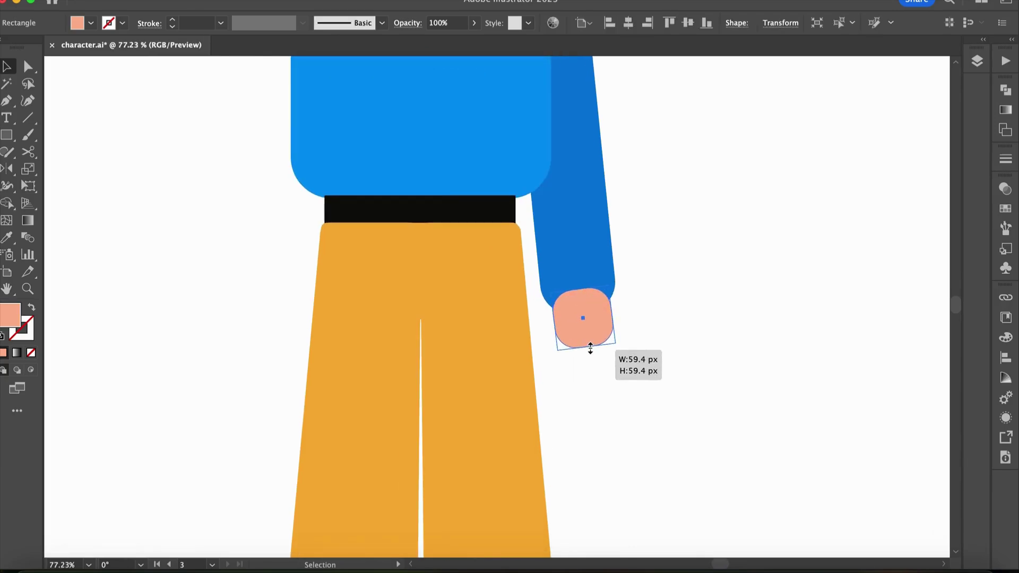
pyautogui.click(651, 288)
pyautogui.scroll(1, 651, 288)
# Step: Draw a small finger rectangle with fully rounded ends, tilted and positioned on the hand
pyautogui.press('m')
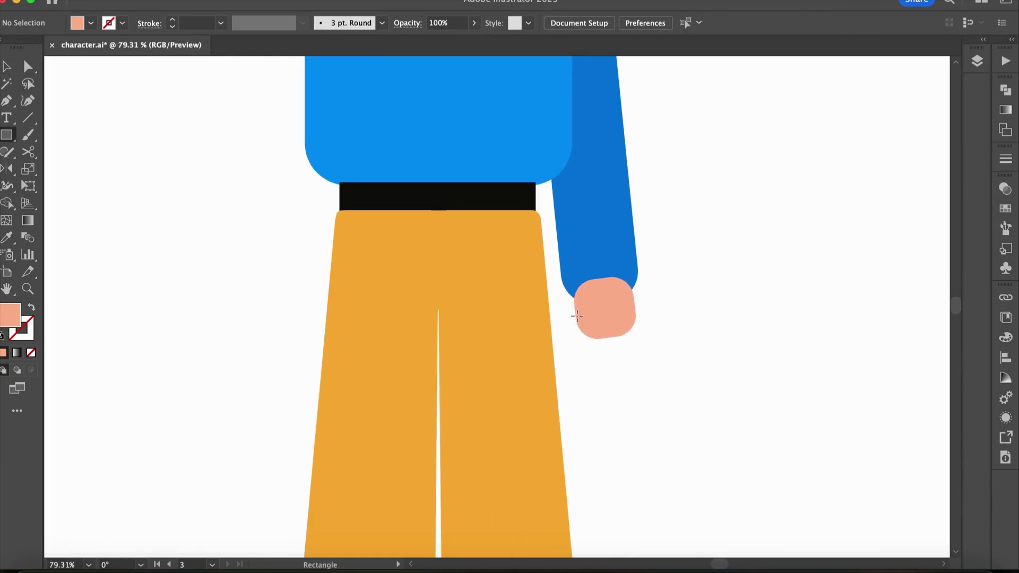
pyautogui.moveTo(592, 359); pyautogui.dragTo(591, 359)
pyautogui.press('v')
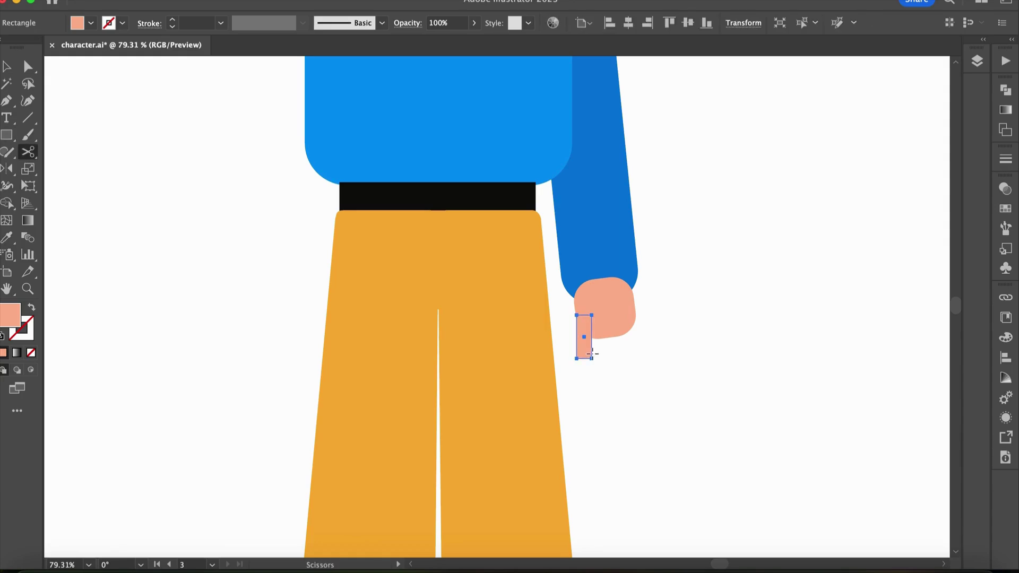
pyautogui.scroll(3, 587, 347)
pyautogui.moveTo(590, 325); pyautogui.dragTo(614, 341)
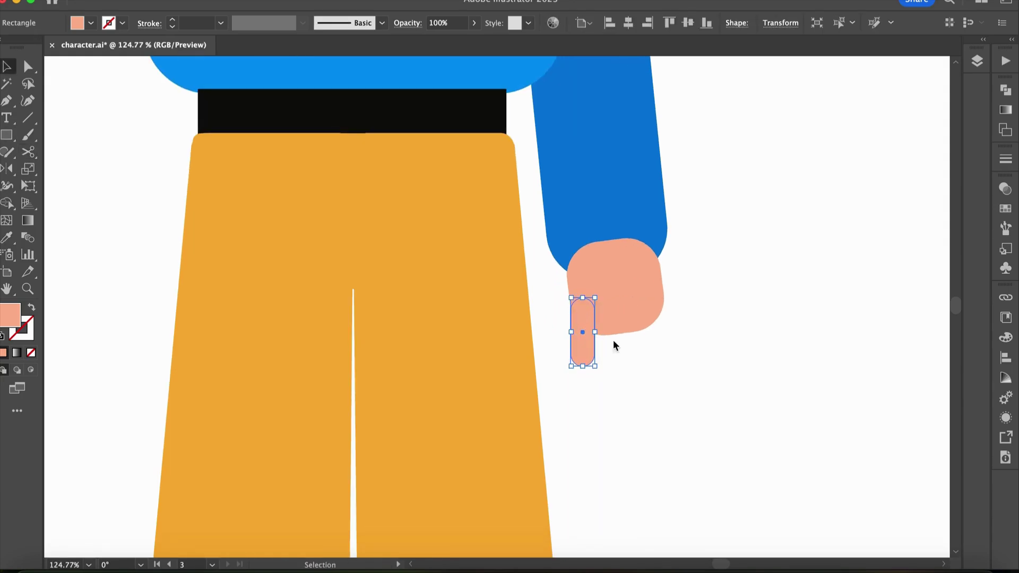
pyautogui.click(614, 342)
pyautogui.click(589, 319)
pyautogui.moveTo(601, 296); pyautogui.dragTo(625, 361)
pyautogui.scroll(-3, 587, 308)
pyautogui.moveTo(608, 303); pyautogui.dragTo(608, 304)
pyautogui.scroll(3, 608, 303)
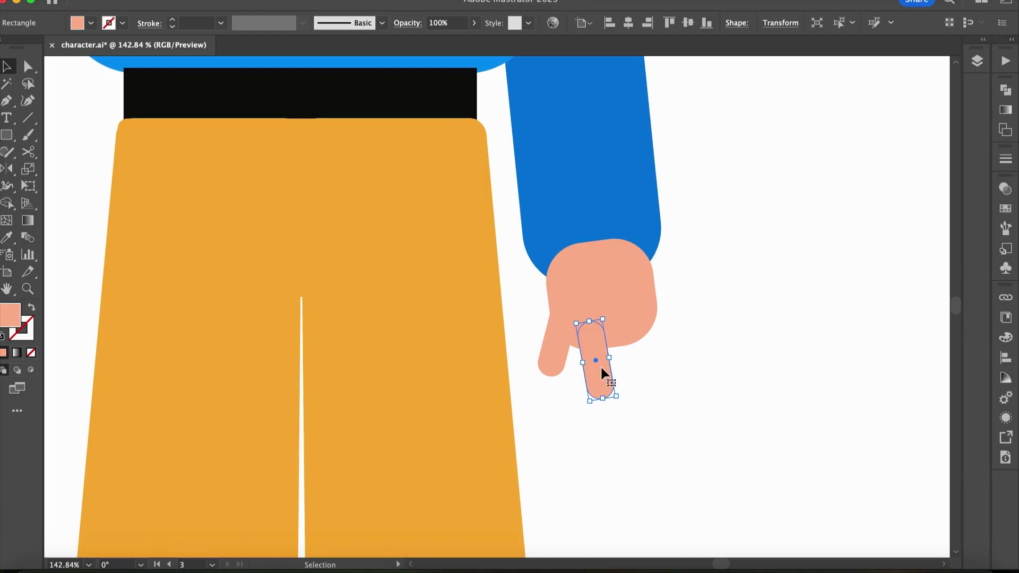
# Step: Duplicate the finger twice to add more fingers beside it
pyautogui.moveTo(600, 365); pyautogui.dragTo(629, 375)
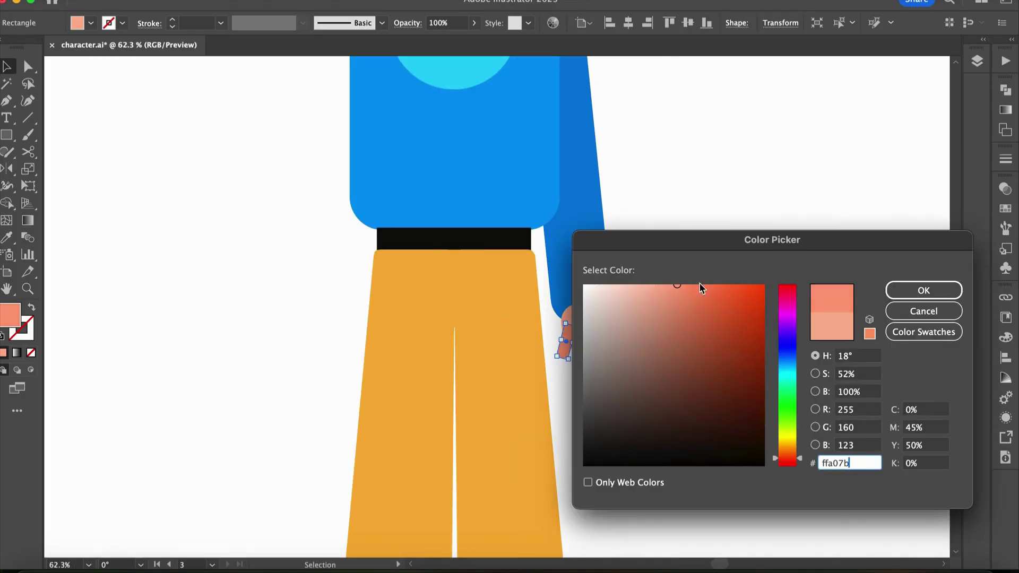
pyautogui.press('Return')
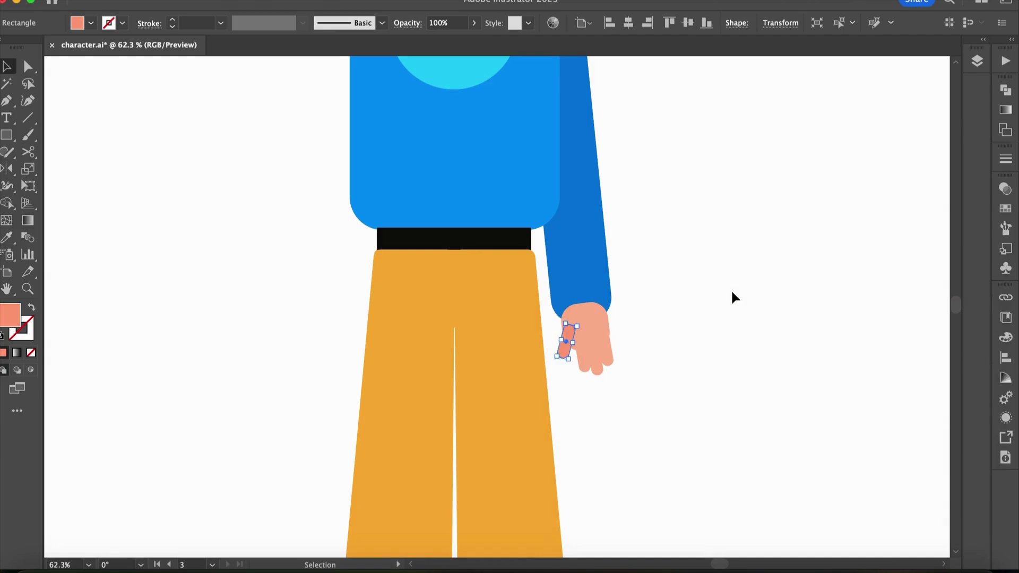
pyautogui.scroll(5, 648, 323)
pyautogui.moveTo(514, 385); pyautogui.dragTo(483, 392)
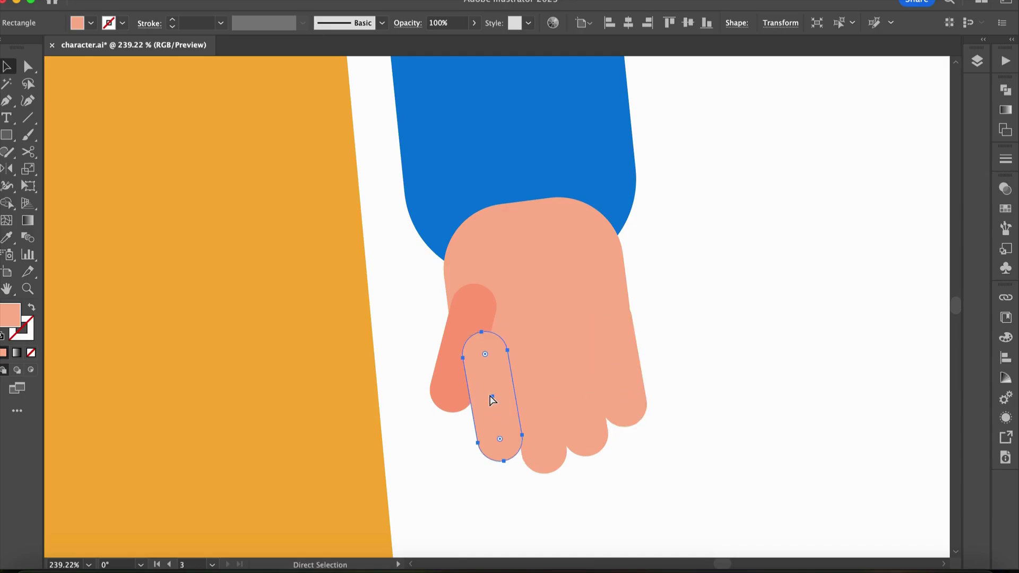
# Step: Reflect a copy of the arm and hand onto the character's left side and nudge it into place
pyautogui.press('super+0')
pyautogui.rightClick(668, 332)
pyautogui.moveTo(706, 475)
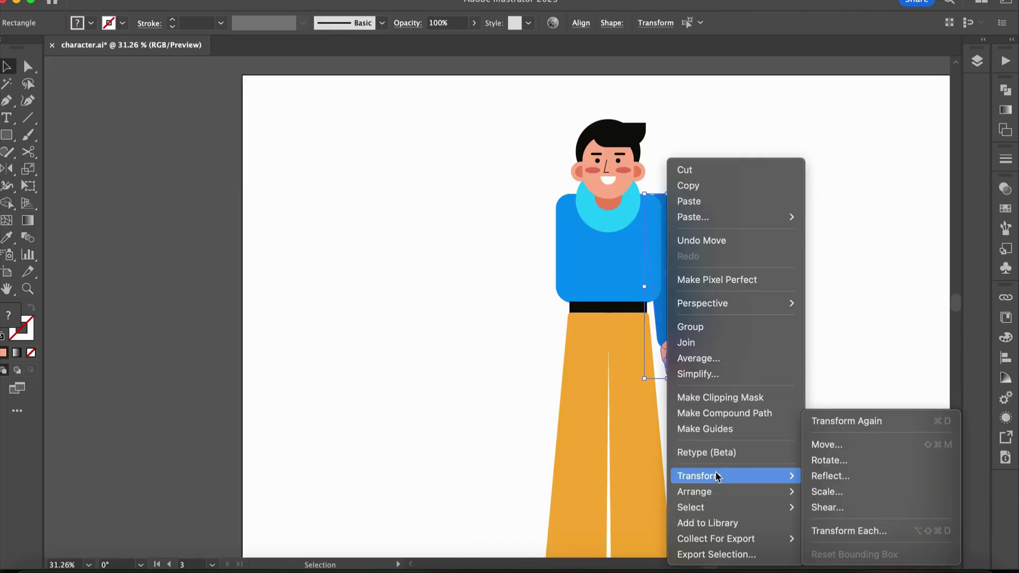
pyautogui.click(897, 477)
pyautogui.click(475, 503)
pyautogui.moveTo(648, 336); pyautogui.dragTo(542, 317)
pyautogui.scroll(1, 580, 282)
pyautogui.hotkey('shift', 'Right')
pyautogui.hotkey('shift', 'Right')
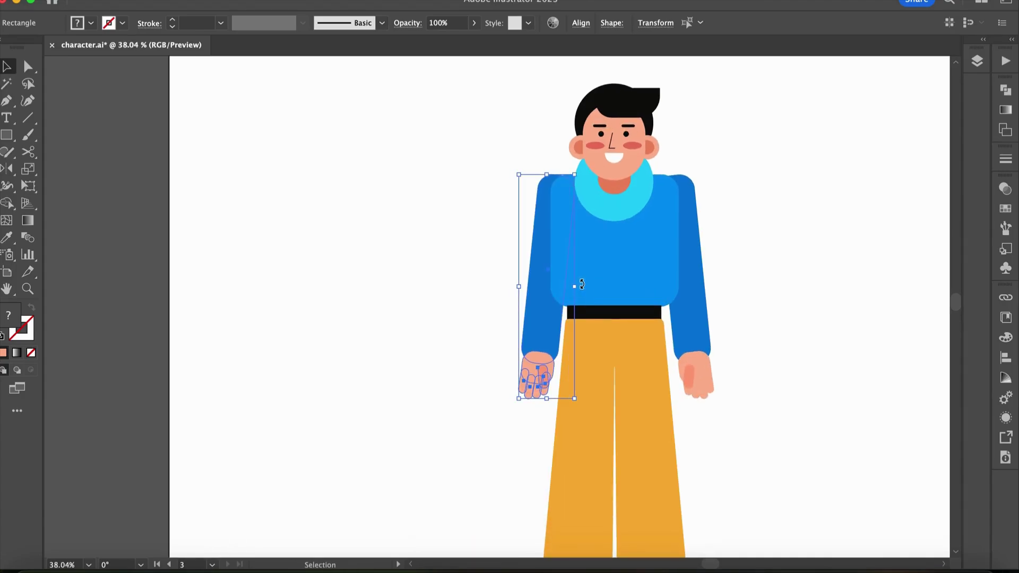
pyautogui.press('super+shift+a')
pyautogui.scroll(-1, 561, 437)
# Step: Draw a rectangle under the left trouser leg, align it to the leg and widen it leftward
pyautogui.press('m')
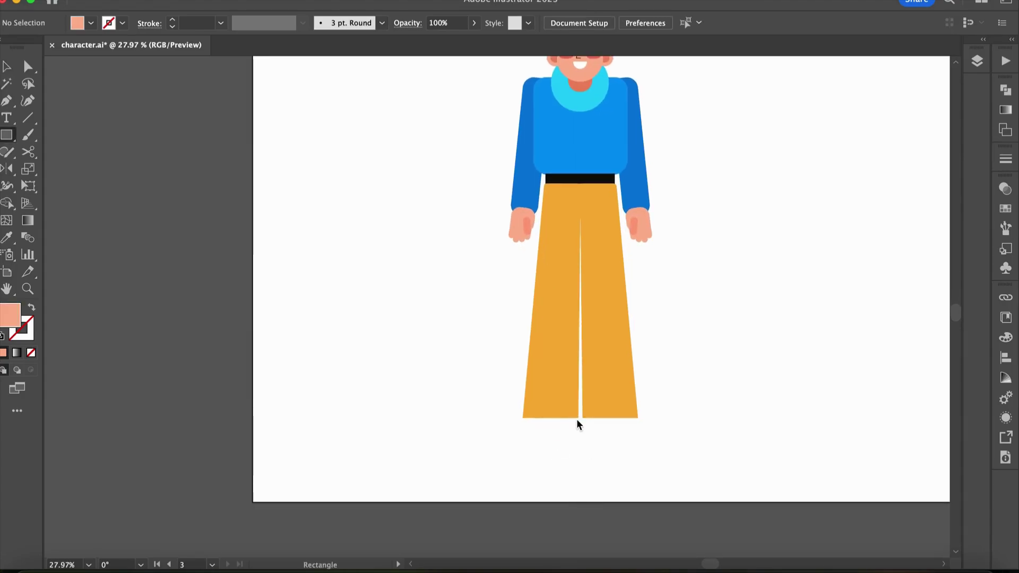
pyautogui.moveTo(577, 419); pyautogui.dragTo(537, 451)
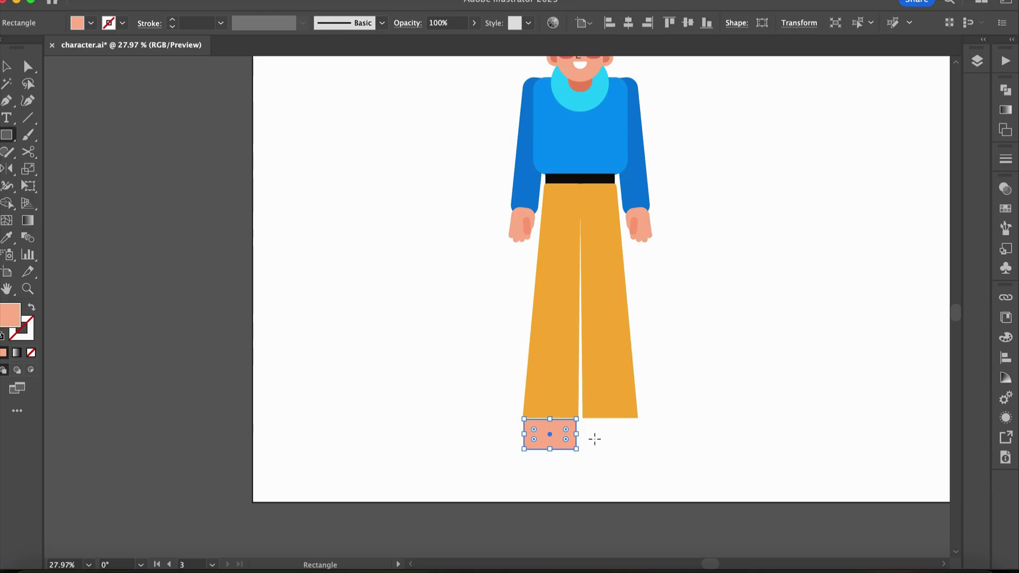
pyautogui.press('v')
pyautogui.scroll(3, 565, 431)
pyautogui.moveTo(564, 434); pyautogui.dragTo(567, 430)
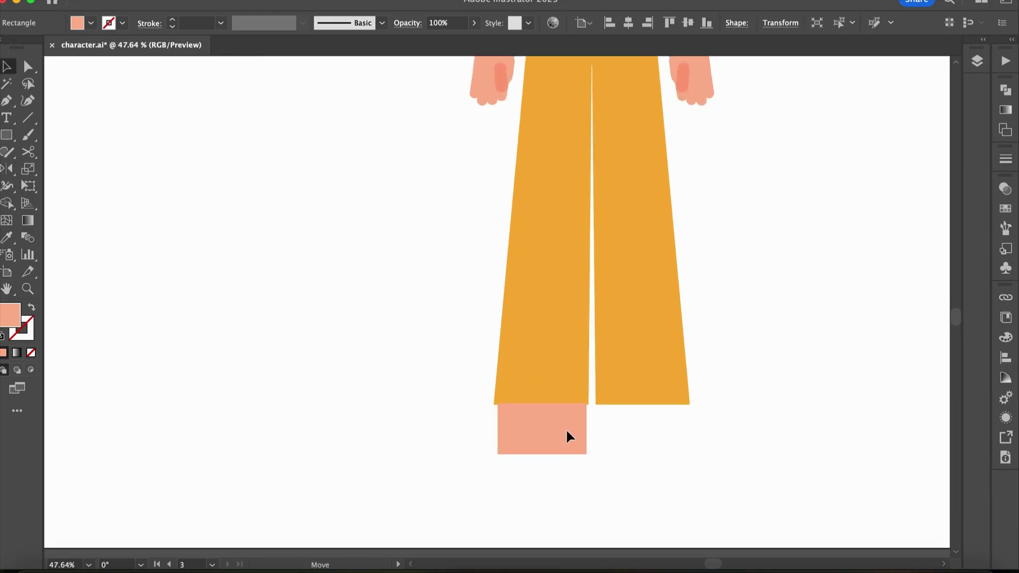
pyautogui.moveTo(499, 429); pyautogui.dragTo(467, 447)
pyautogui.scroll(-2, 494, 433)
# Step: Fill the shoe with the belt's black and push its bottom-left corner further left
pyautogui.press('a')
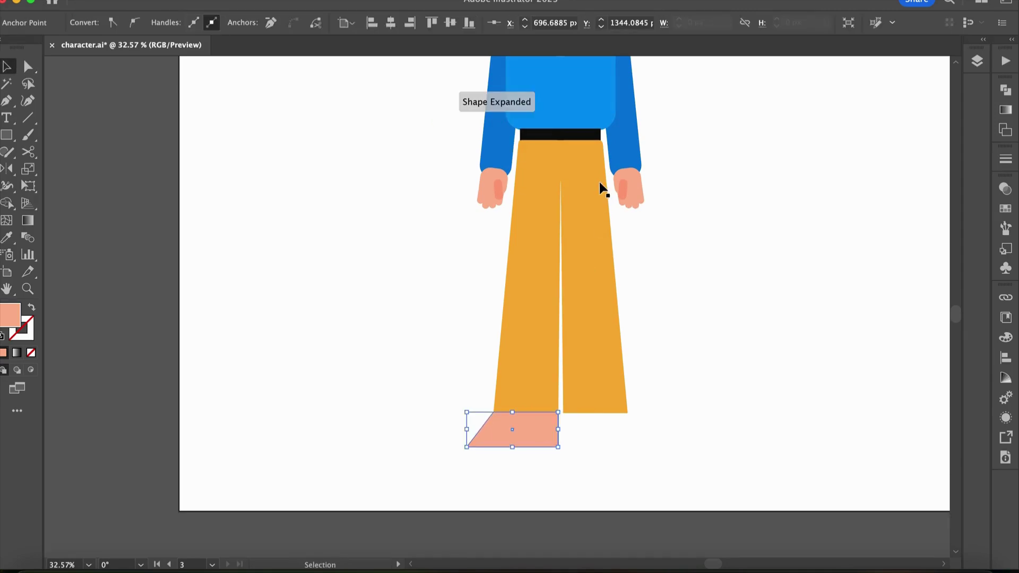
pyautogui.press('v')
pyautogui.press('i')
pyautogui.click(587, 133)
pyautogui.press('v')
pyautogui.scroll(-2, 650, 297)
pyautogui.click(654, 317)
pyautogui.scroll(4, 559, 405)
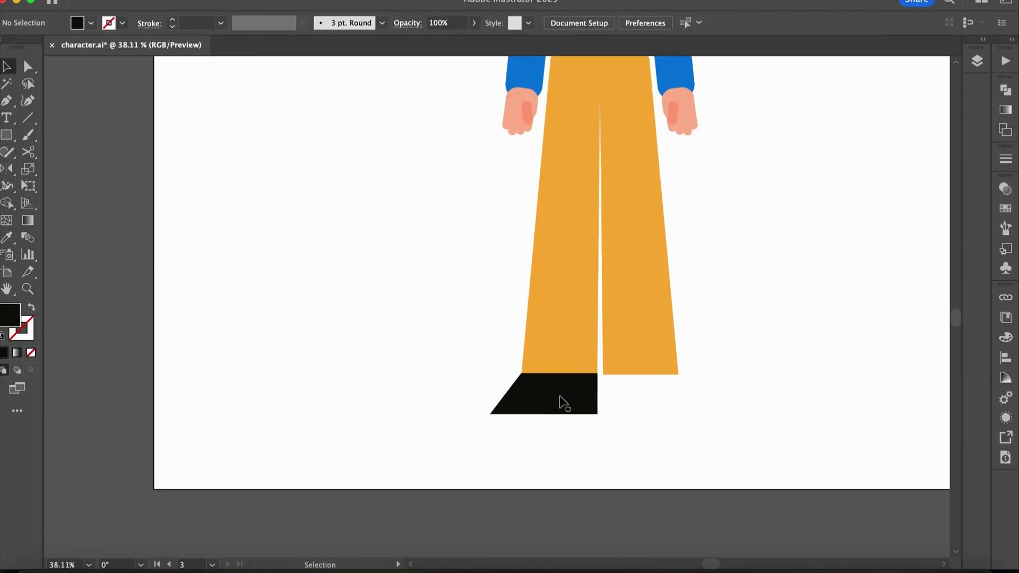
pyautogui.click(613, 401)
pyautogui.click(617, 425)
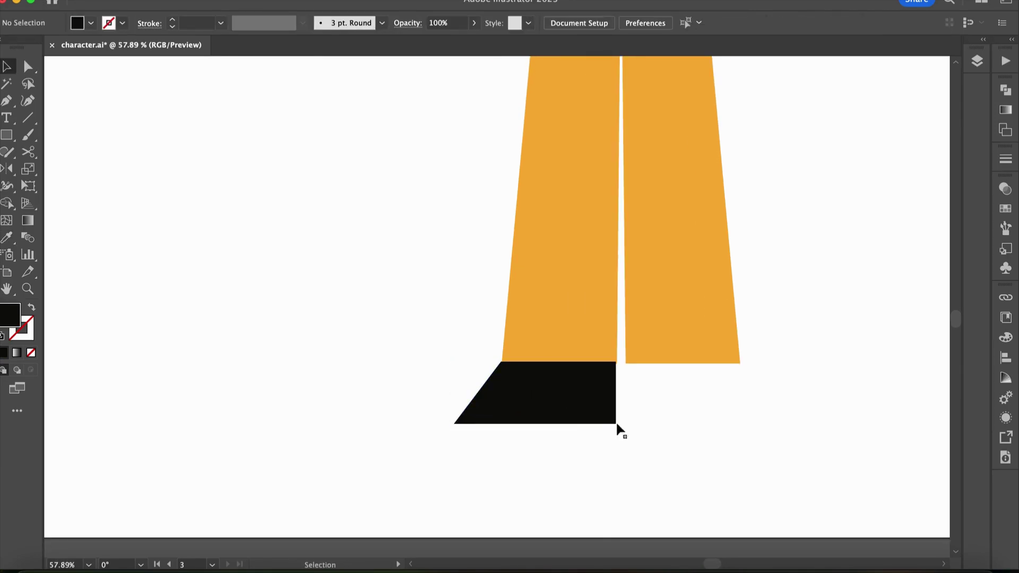
pyautogui.press('a')
pyautogui.click(455, 423)
pyautogui.hotkey('shift', 'Left')
pyautogui.hotkey('shift', 'Left')
pyautogui.hotkey('shift', 'Left')
pyautogui.hotkey('shift', 'Left')
pyautogui.hotkey('shift', 'Left')
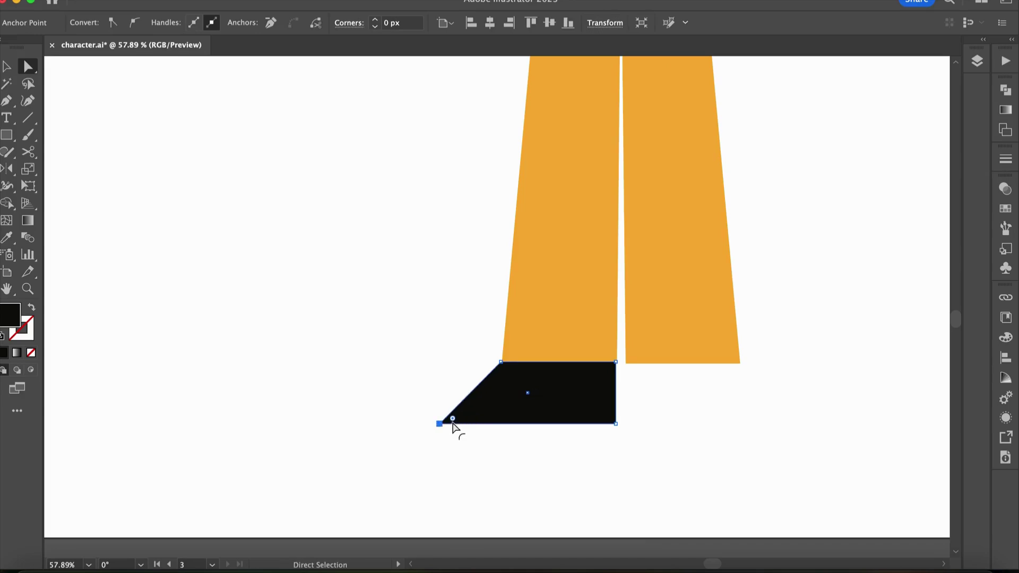
# Step: Split a sole strip off the shoe with a rectangle and fill it with the shirt blue
pyautogui.press('m')
pyautogui.moveTo(625, 407)
pyautogui.mouseDown()
pyautogui.moveTo(455, 478)
pyautogui.moveTo(438, 474)
pyautogui.mouseUp()
pyautogui.press('v')
pyautogui.keyDown('shift'); pyautogui.click(504, 395); pyautogui.keyUp('shift')
pyautogui.hotkey('shift', 'm')
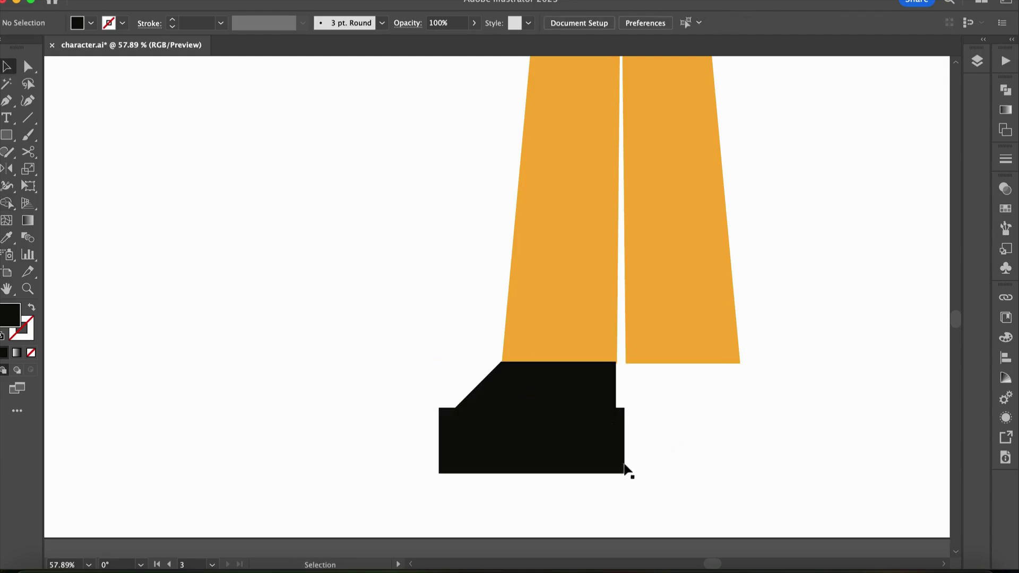
pyautogui.keyDown('alt'); pyautogui.click(616, 451); pyautogui.keyUp('alt')
pyautogui.hotkey('ctrl', '-')
pyautogui.click(608, 419)
pyautogui.scroll(2, 608, 419)
pyautogui.press('i')
pyautogui.click(597, 155)
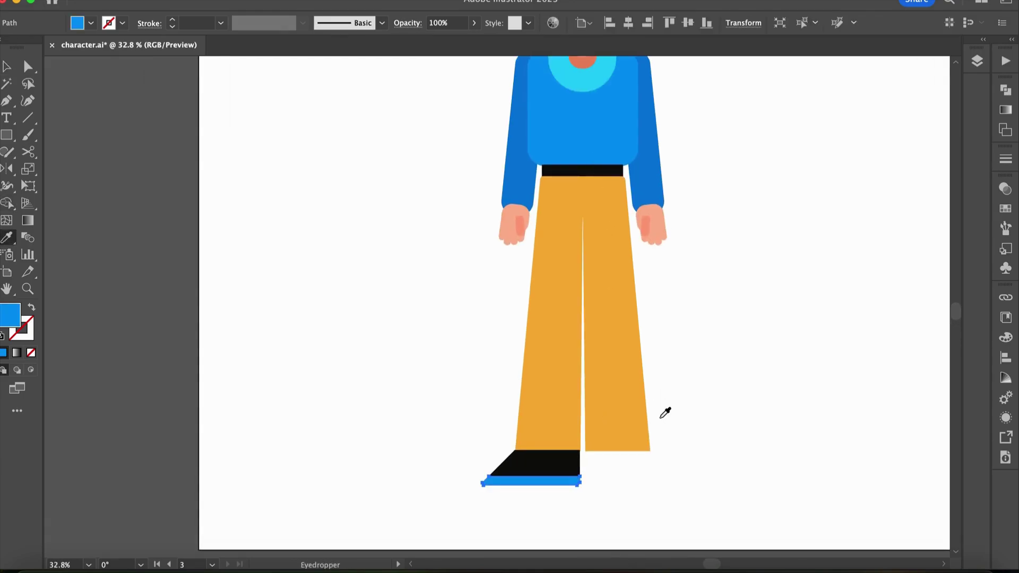
pyautogui.press('v')
pyautogui.click(667, 412)
# Step: Reflect a copy of the shoe and move it under the right trouser leg
pyautogui.scroll(-2, 626, 439)
pyautogui.scroll(-1, 596, 459)
pyautogui.scroll(1, 597, 460)
pyautogui.rightClick(488, 415)
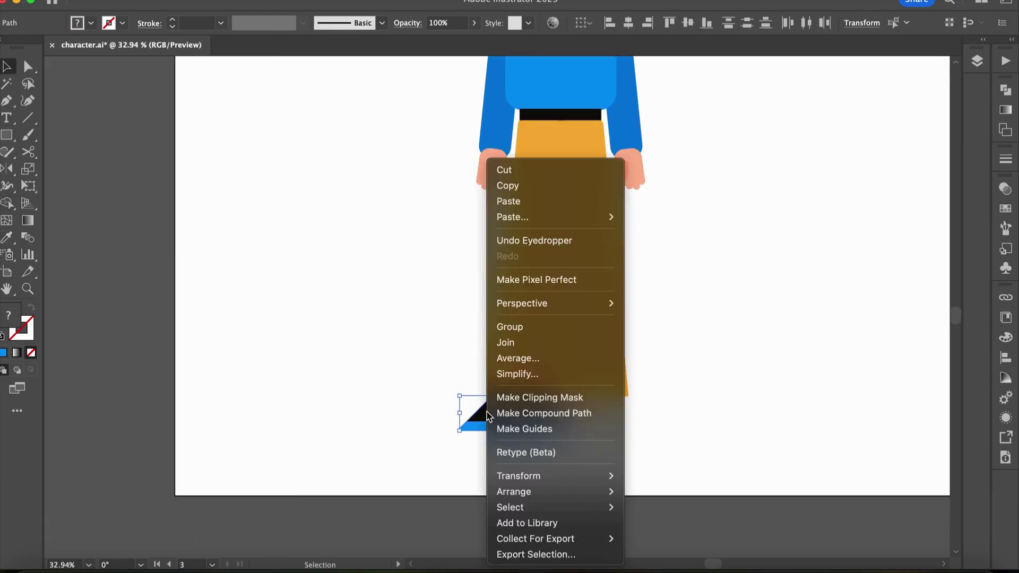
pyautogui.click(676, 478)
pyautogui.click(477, 565)
pyautogui.scroll(1, 489, 414)
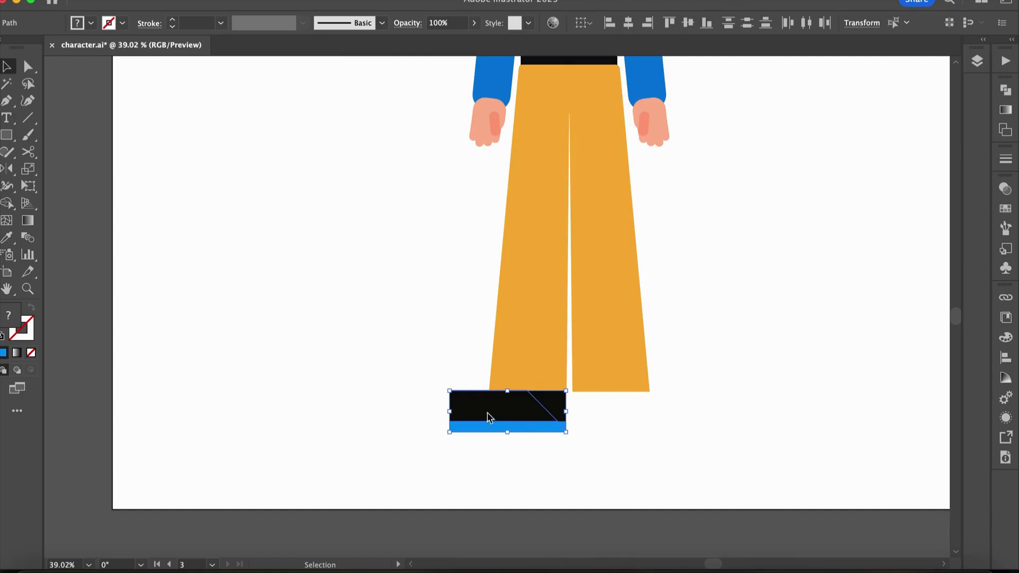
pyautogui.moveTo(489, 414); pyautogui.dragTo(610, 418)
pyautogui.scroll(3, 610, 414)
pyautogui.click(699, 320)
pyautogui.scroll(-5, 701, 324)
pyautogui.scroll(4, 661, 200)
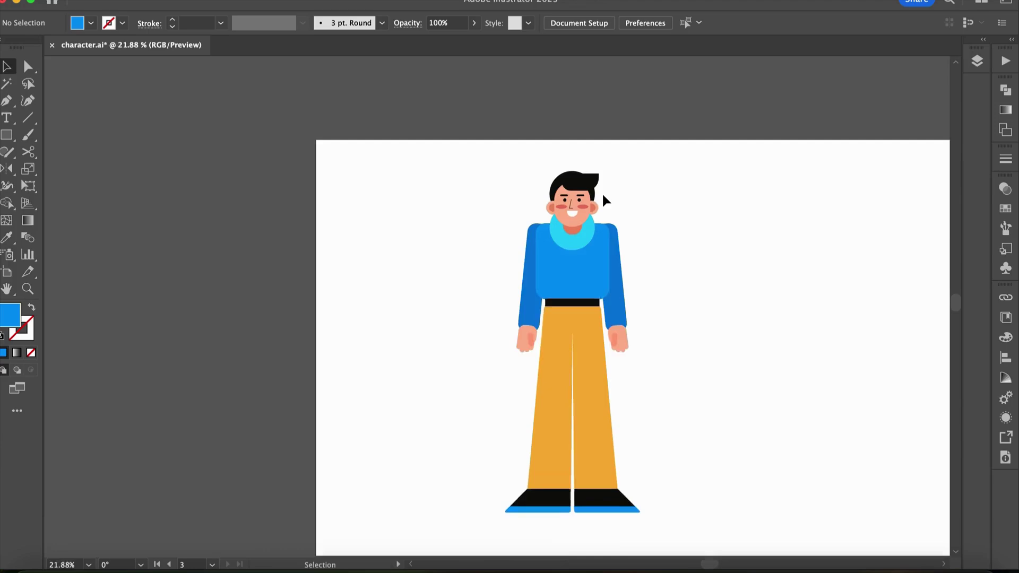
# Step: Place a reddish-brown circle for the new head with black eyes and eyebrows
pyautogui.click(519, 230)
pyautogui.scroll(1, 553, 257)
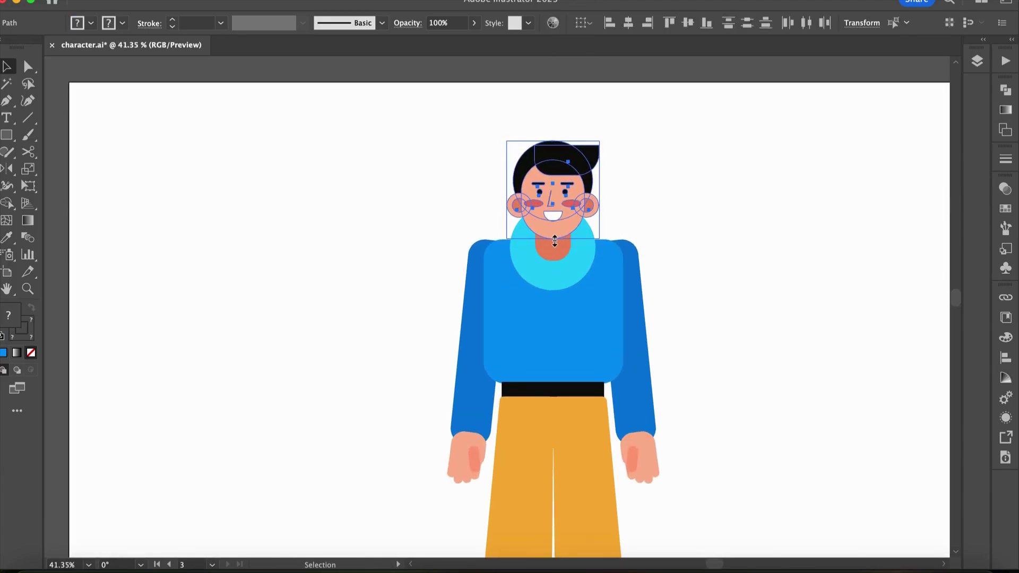
pyautogui.scroll(-4, 629, 232)
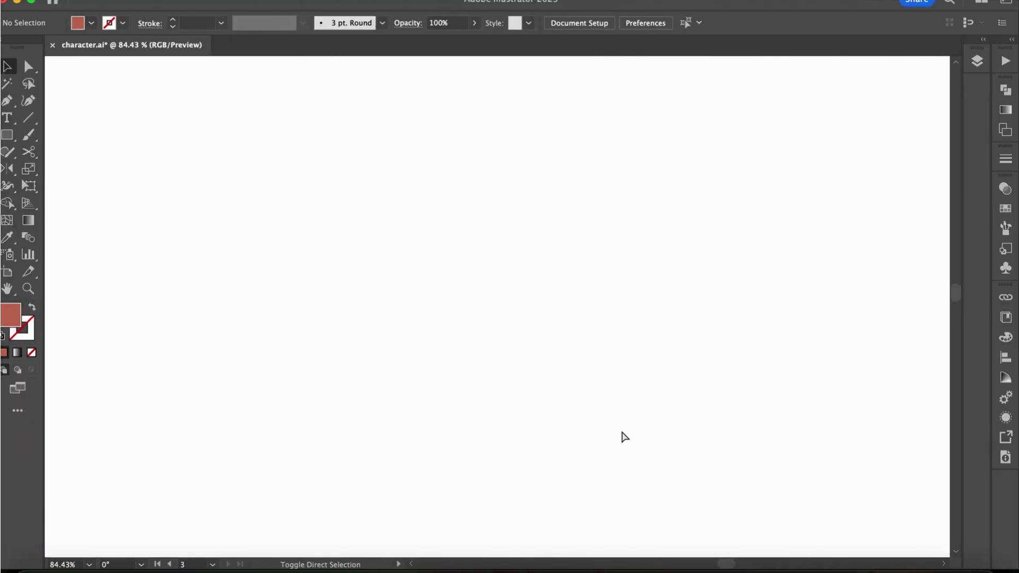
pyautogui.press('super+v')
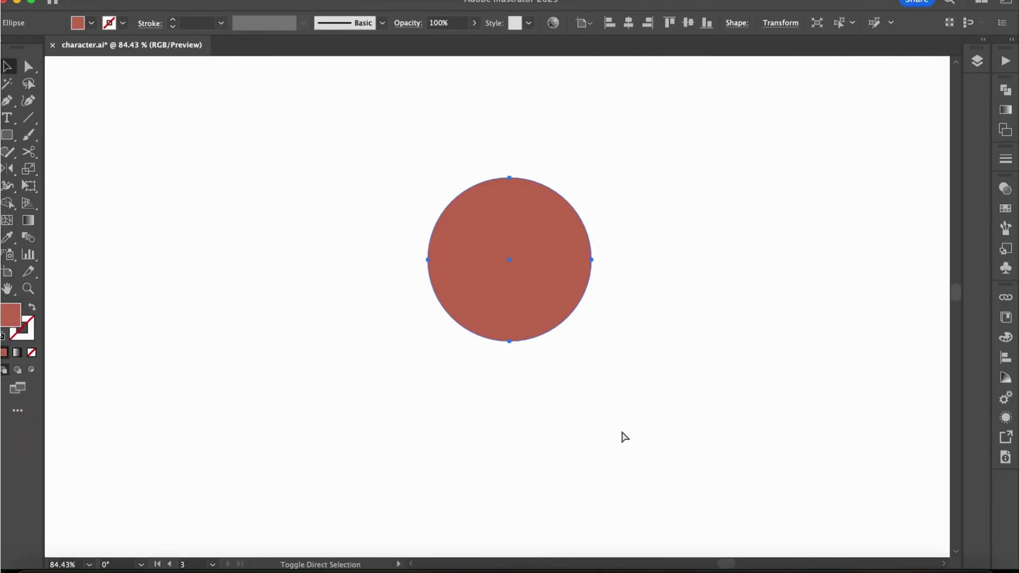
pyautogui.scroll(1, 625, 436)
pyautogui.press('super+z')
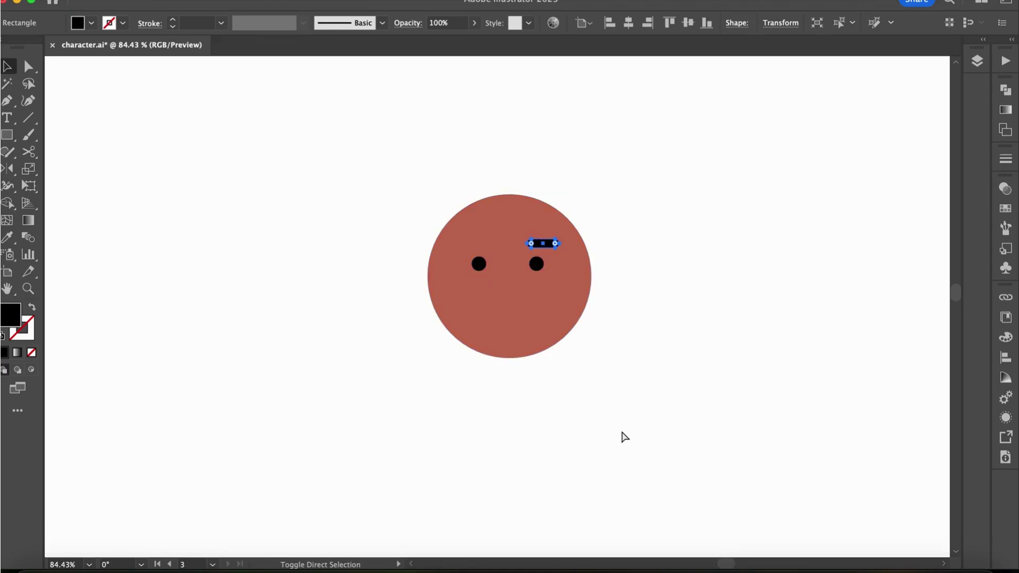
pyautogui.click(624, 437)
pyautogui.scroll(-1, 531, 305)
# Step: Draw an angled three-point nose line with the Pen tool
pyautogui.press('p')
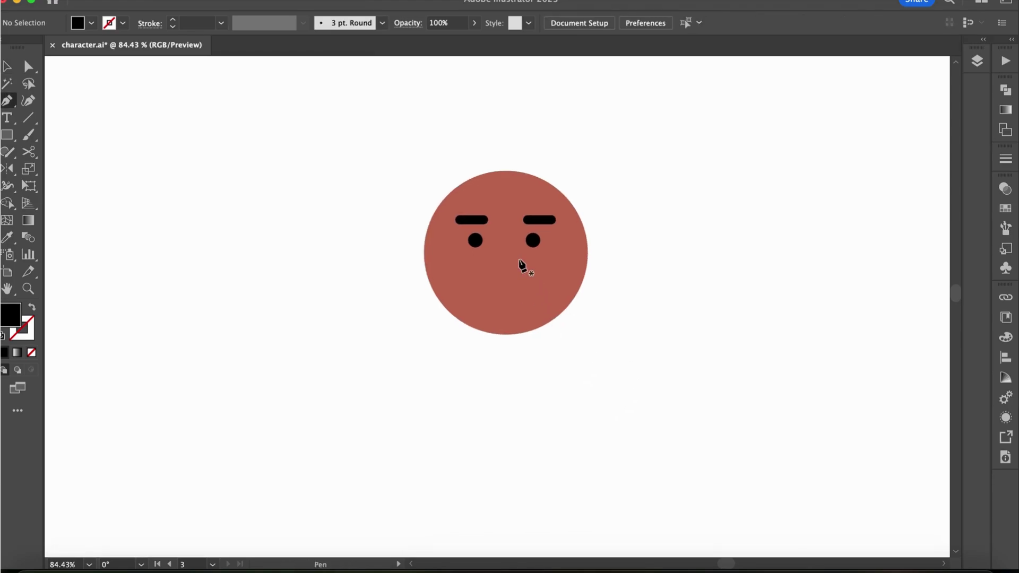
pyautogui.click(503, 239)
pyautogui.click(495, 272)
pyautogui.click(509, 272)
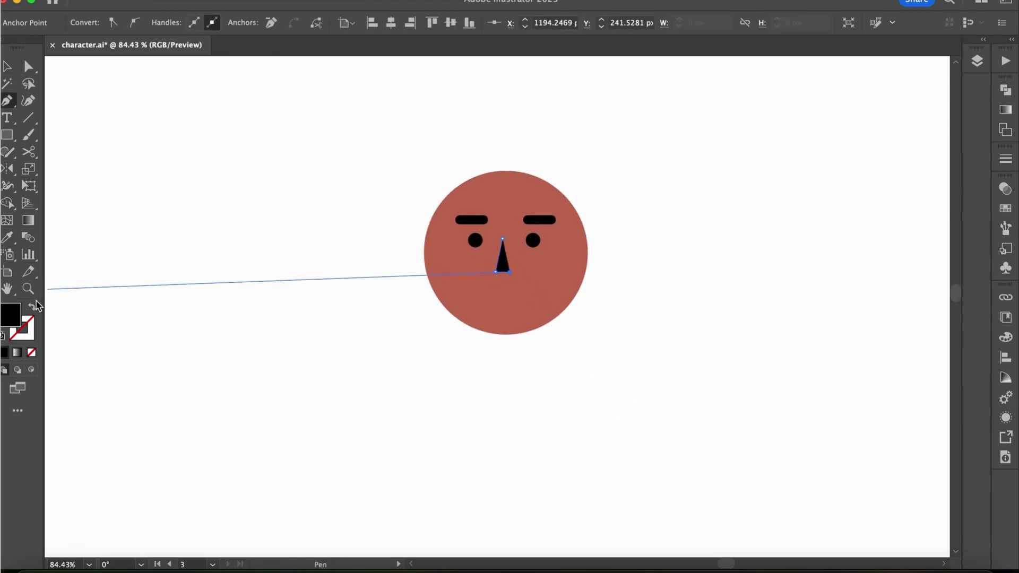
pyautogui.click(32, 306)
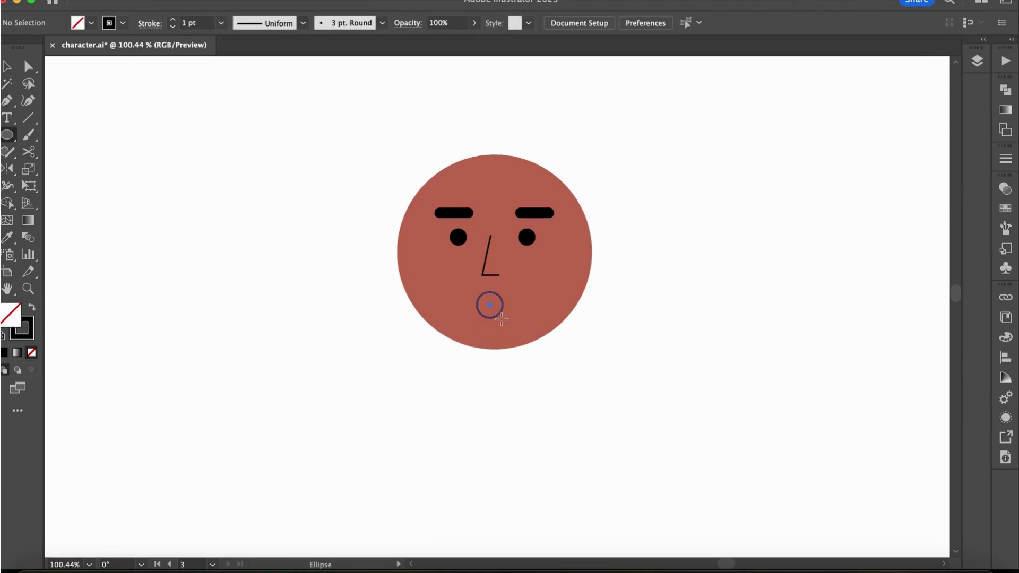
# Step: Delete the mouth circle's top points to leave a smile arc, then enlarge and raise it
pyautogui.press('a')
pyautogui.click(488, 282)
pyautogui.press('Delete')
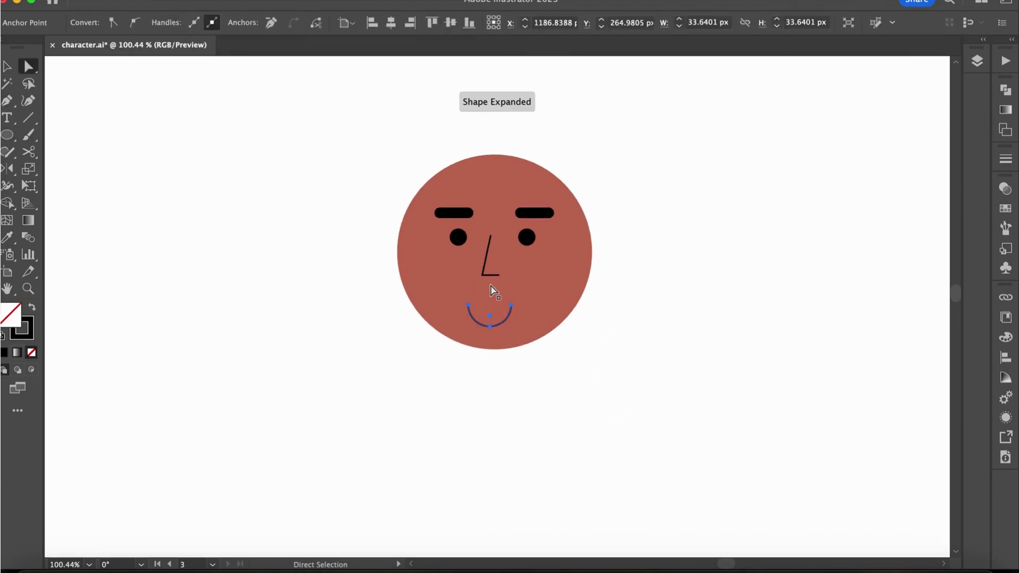
pyautogui.press('Delete')
pyautogui.press('v')
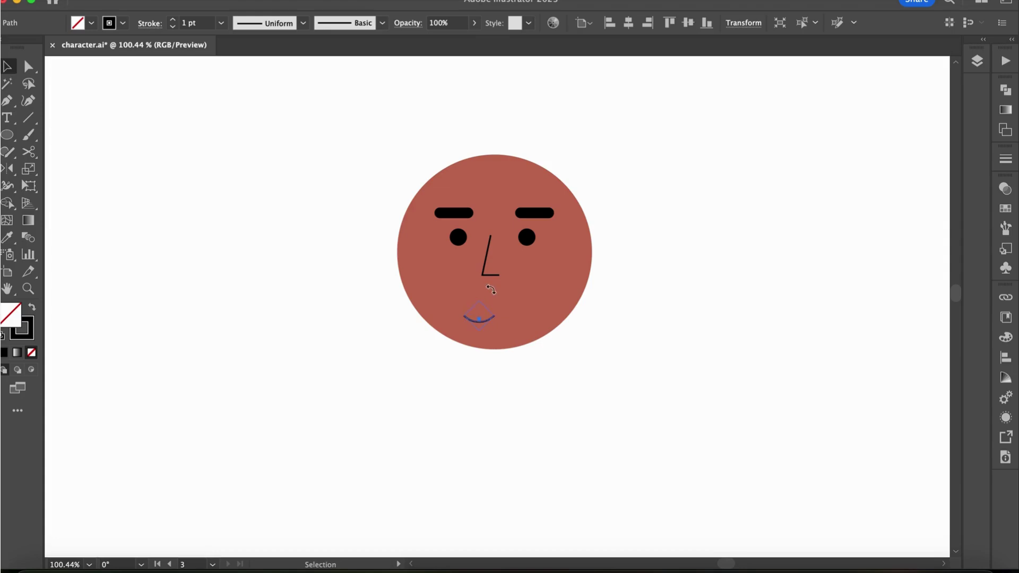
pyautogui.moveTo(488, 308); pyautogui.dragTo(494, 261)
# Step: Give the cheek a darker red and copy it to the left side of the face
pyautogui.click(492, 304)
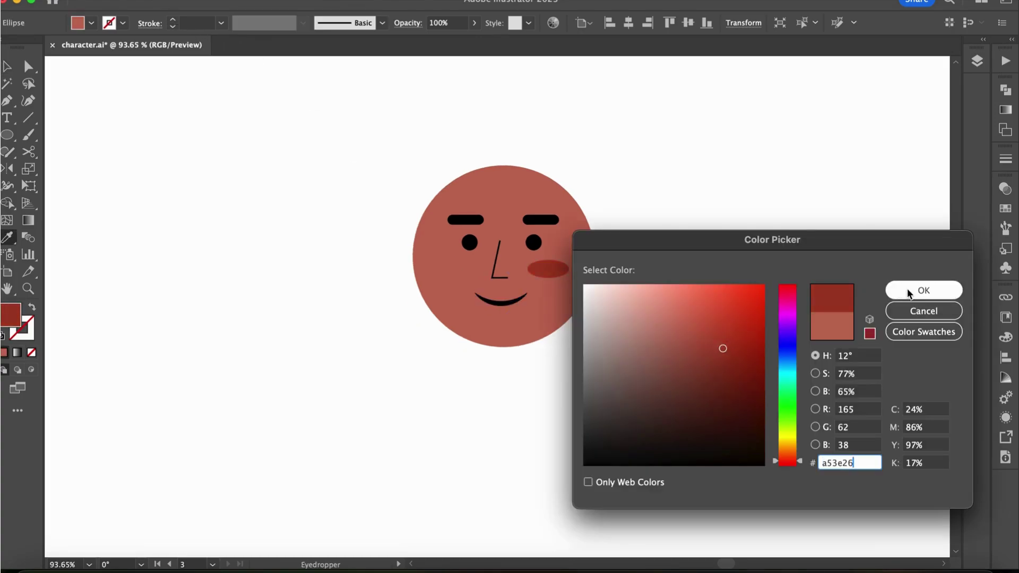
pyautogui.click(907, 292)
pyautogui.moveTo(558, 276); pyautogui.dragTo(463, 282)
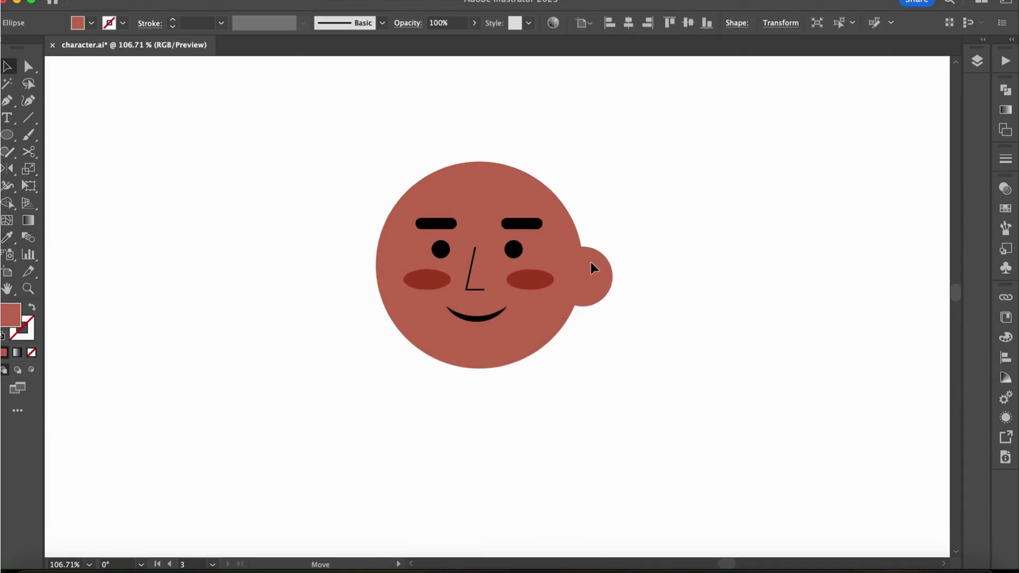
# Step: Position and resize the ear circle, and delete a point to form the inner ear arc
pyautogui.moveTo(591, 263); pyautogui.dragTo(619, 255)
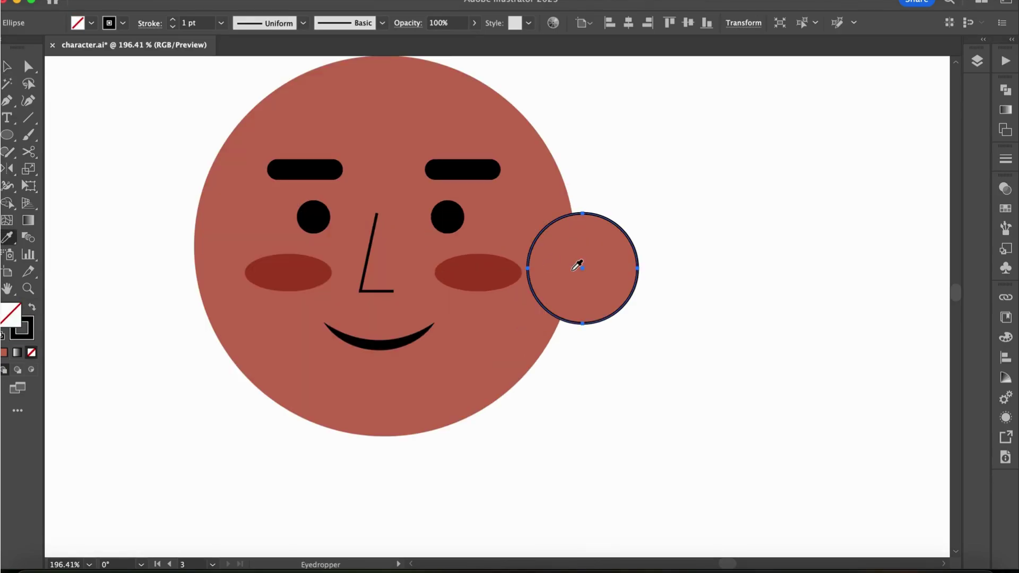
pyautogui.click(578, 266)
pyautogui.moveTo(644, 209); pyautogui.dragTo(632, 234)
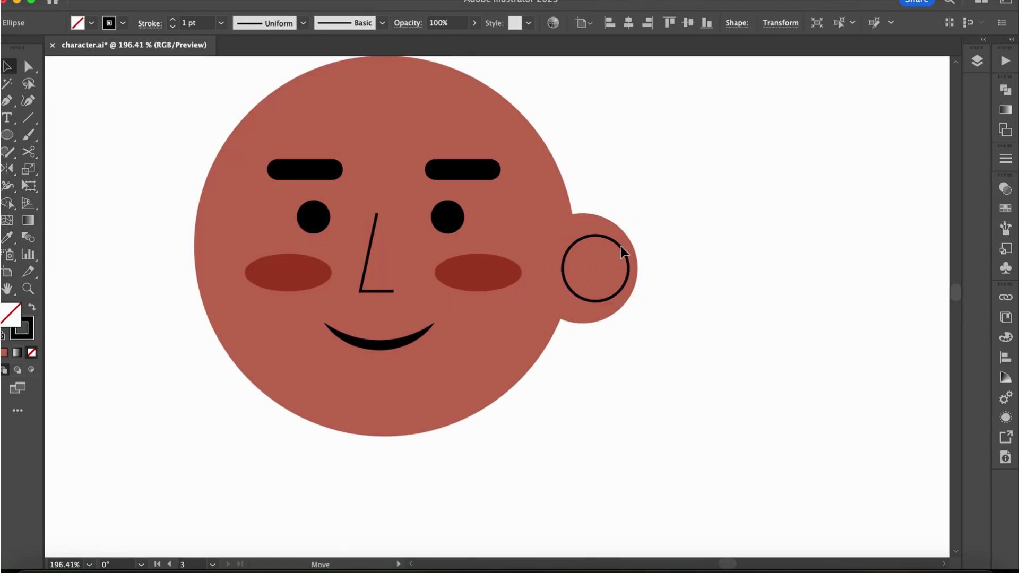
pyautogui.press('a')
pyautogui.click(631, 267)
pyautogui.press('Delete')
pyautogui.click(600, 300)
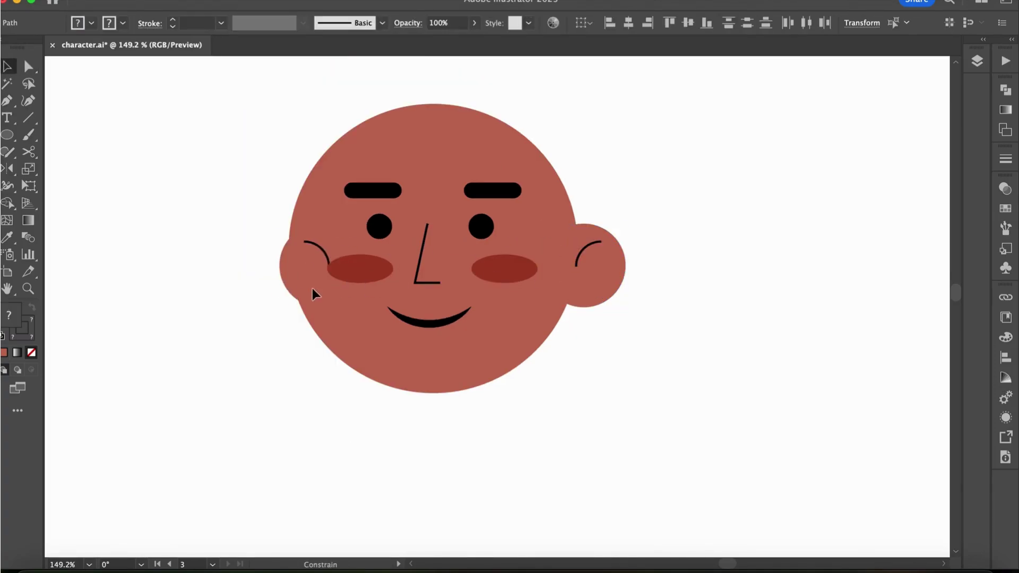
pyautogui.click(275, 303)
pyautogui.click(295, 394)
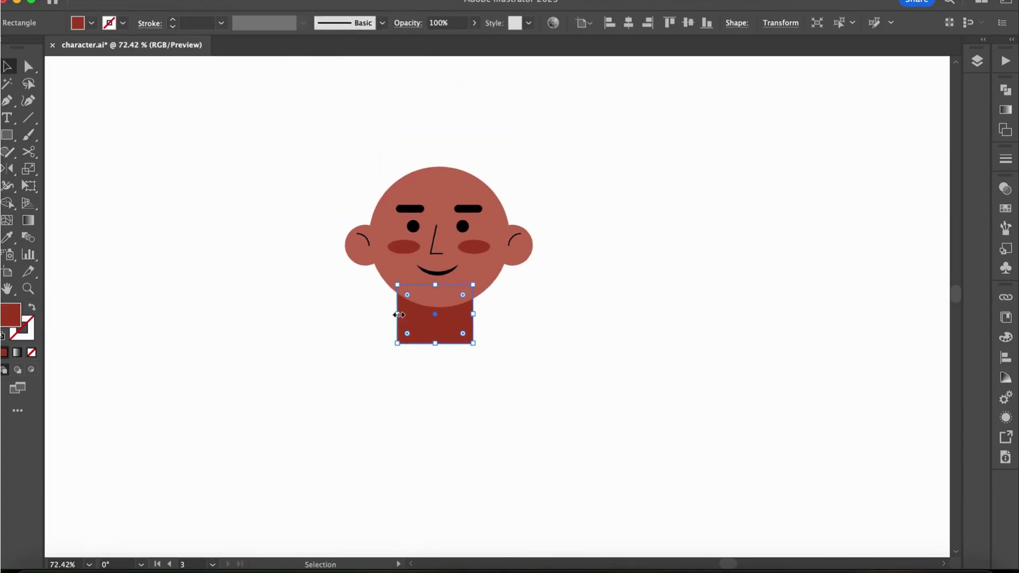
# Step: Raise the neck rectangle under the head and round its bottom corners
pyautogui.scroll(3, 432, 325)
pyautogui.moveTo(432, 326); pyautogui.dragTo(434, 321)
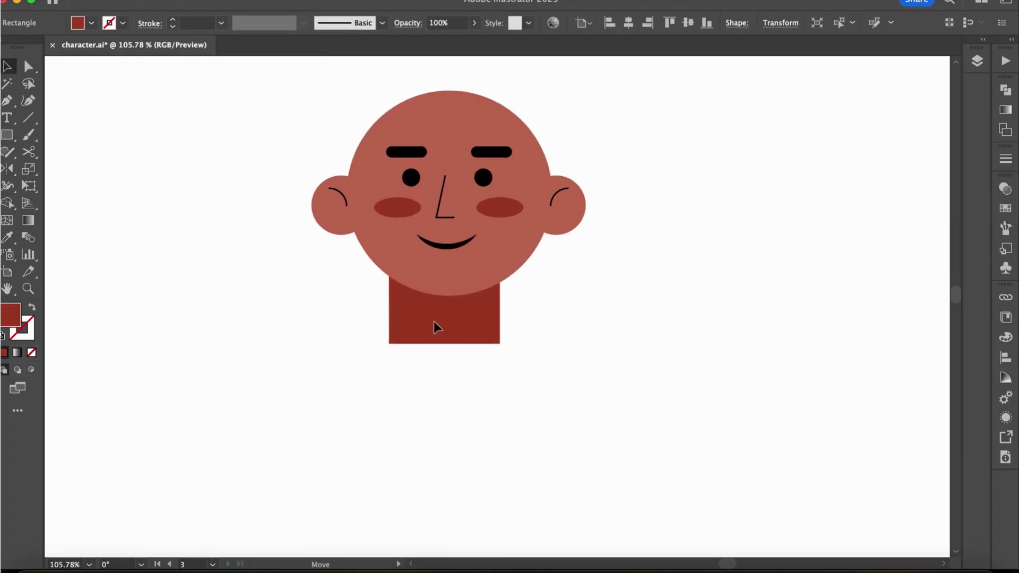
pyautogui.press('a')
pyautogui.click(403, 344)
pyautogui.moveTo(491, 336); pyautogui.dragTo(471, 281)
pyautogui.click(511, 352)
# Step: Fill the neck with a darker shade of the face colour and place an orange body rectangle
pyautogui.scroll(-3, 512, 353)
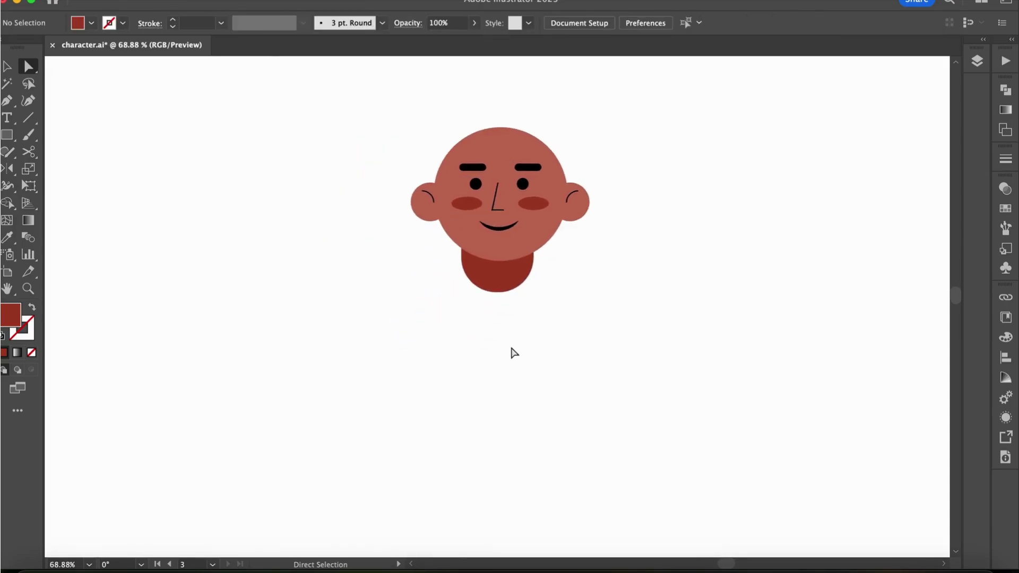
pyautogui.press('v')
pyautogui.click(503, 284)
pyautogui.press('i')
pyautogui.click(531, 233)
pyautogui.doubleClick(10, 314)
pyautogui.click(692, 339)
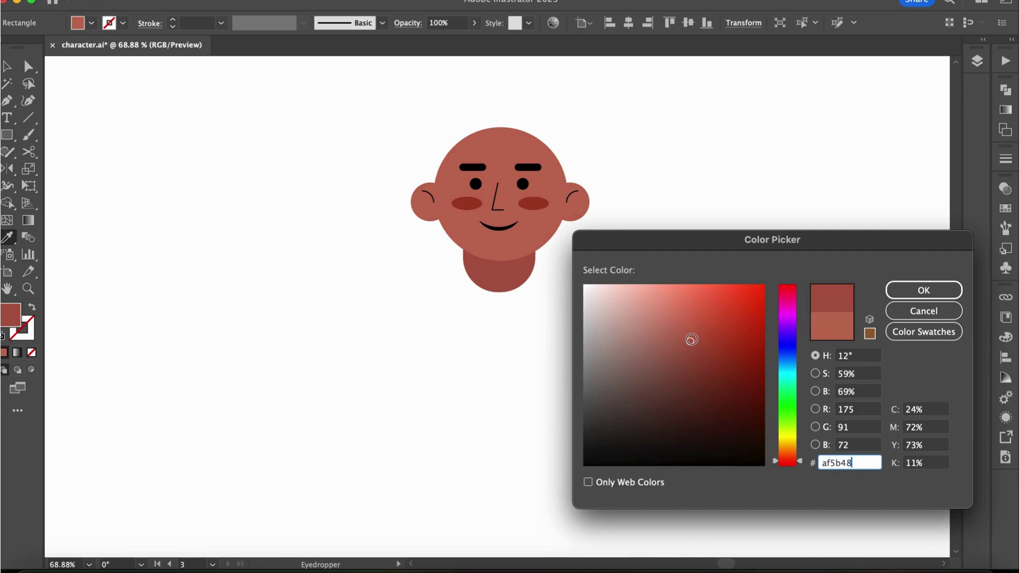
pyautogui.click(947, 287)
pyautogui.press('v')
pyautogui.click(550, 441)
pyautogui.scroll(-3, 551, 441)
pyautogui.press('super+v')
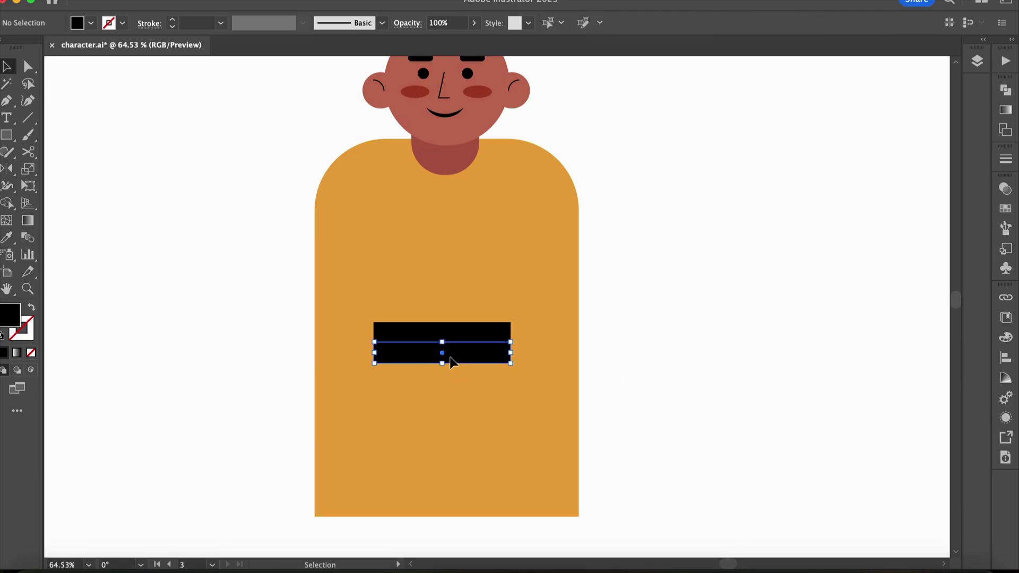
# Step: Stretch the black rectangle into a long leg, widen it with the waistband, and taper its bottom-left corner
pyautogui.press('super+minus')
pyautogui.moveTo(437, 341); pyautogui.dragTo(446, 562)
pyautogui.scroll(3, 467, 272)
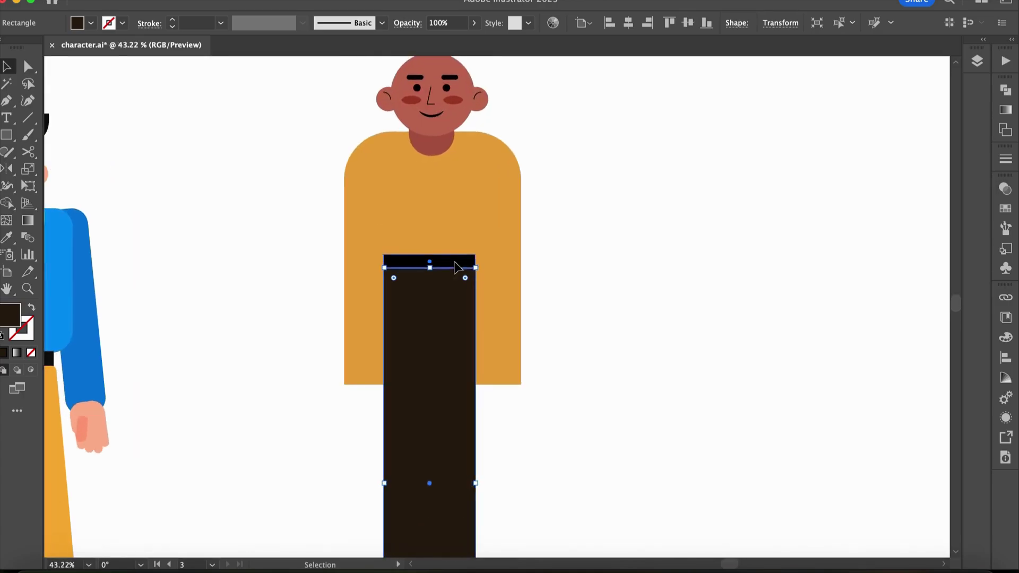
pyautogui.keyDown('shift'); pyautogui.click(457, 262); pyautogui.keyUp('shift')
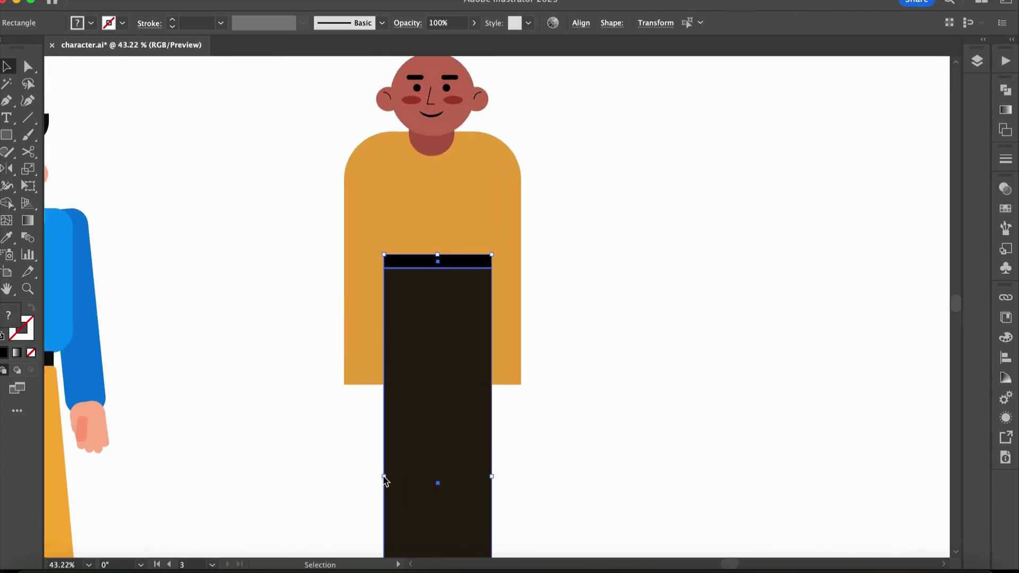
pyautogui.moveTo(383, 480); pyautogui.dragTo(372, 480)
pyautogui.moveTo(436, 373); pyautogui.dragTo(435, 366)
pyautogui.scroll(-3, 434, 366)
pyautogui.press('a')
pyautogui.moveTo(394, 498); pyautogui.dragTo(401, 499)
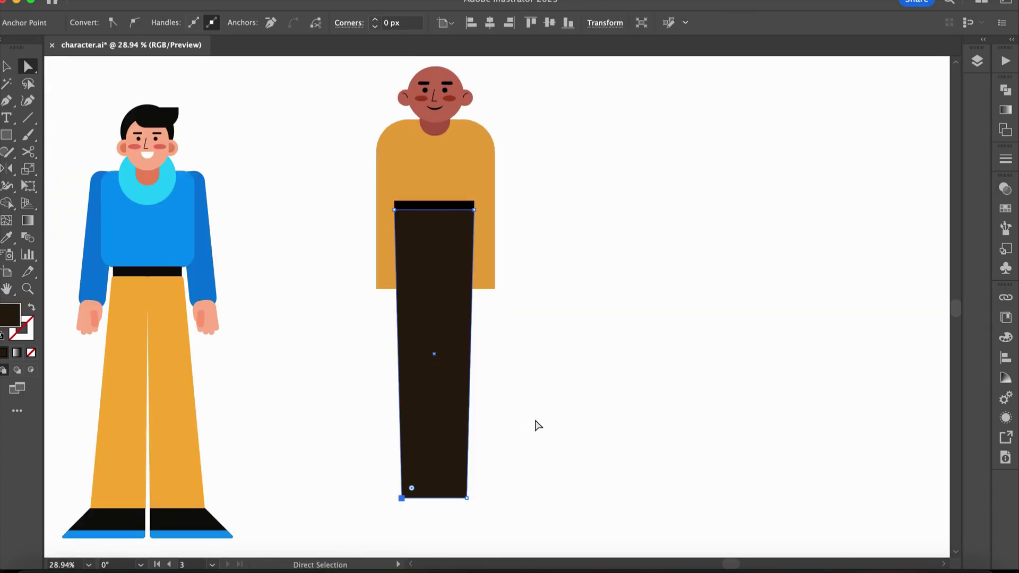
pyautogui.press('Right')
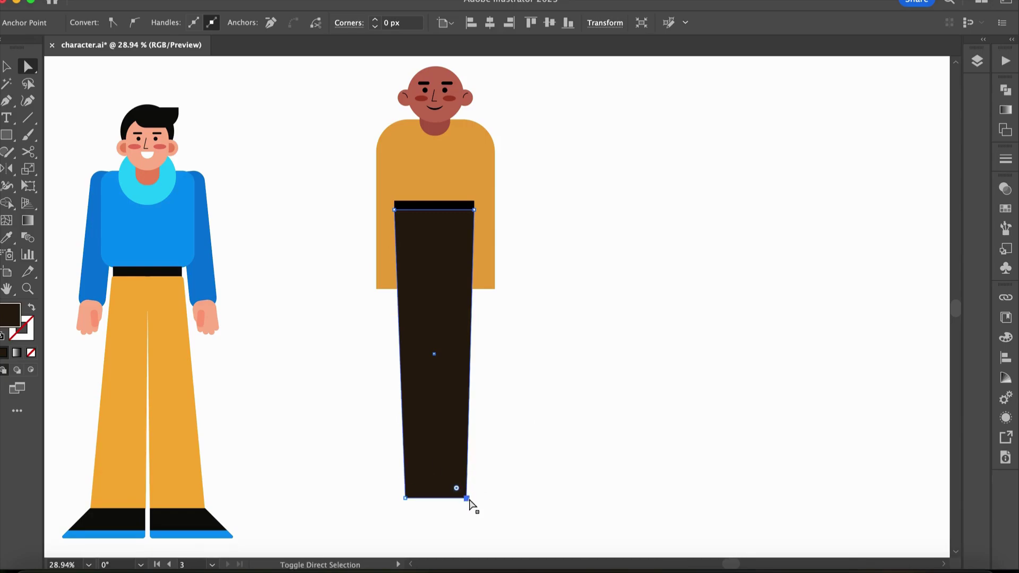
# Step: Draw a vertical crease line down the trousers as a 3 pt orange stroke
pyautogui.press('Left')
pyautogui.scroll(-1, 501, 503)
pyautogui.press('p')
pyautogui.click(406, 192)
pyautogui.click(407, 385)
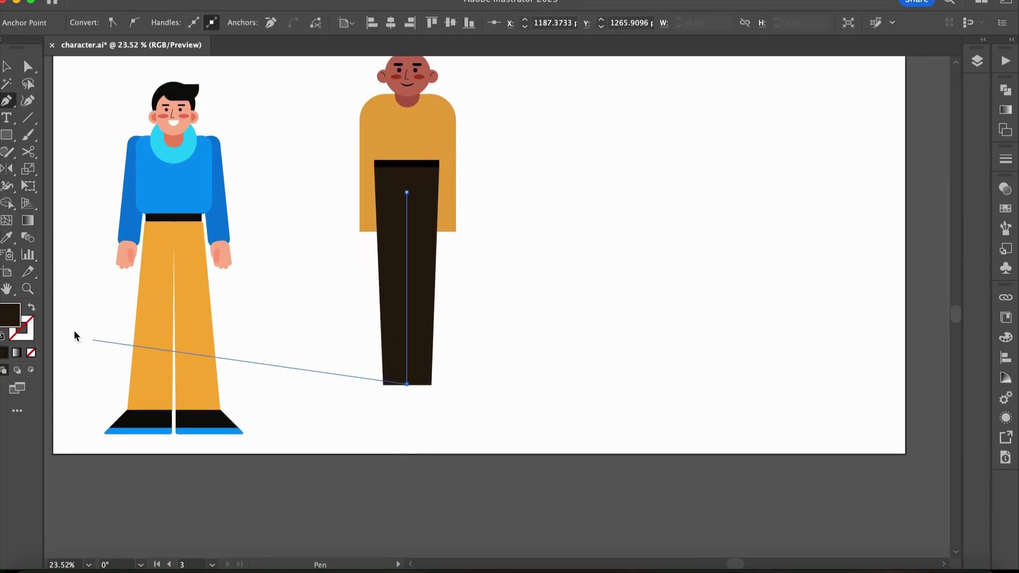
pyautogui.press('i')
pyautogui.click(439, 159)
pyautogui.scroll(3, 440, 158)
pyautogui.hotkey('shift', 'x')
pyautogui.click(172, 20)
pyautogui.click(172, 20)
# Step: Draw a circle at the top of the crease and flatten it into a shallow seam curve
pyautogui.press('l')
pyautogui.scroll(1, 406, 248)
pyautogui.moveTo(405, 248); pyautogui.dragTo(426, 268)
pyautogui.press('a')
pyautogui.click(406, 228)
pyautogui.press('v')
pyautogui.moveTo(406, 228); pyautogui.dragTo(387, 268)
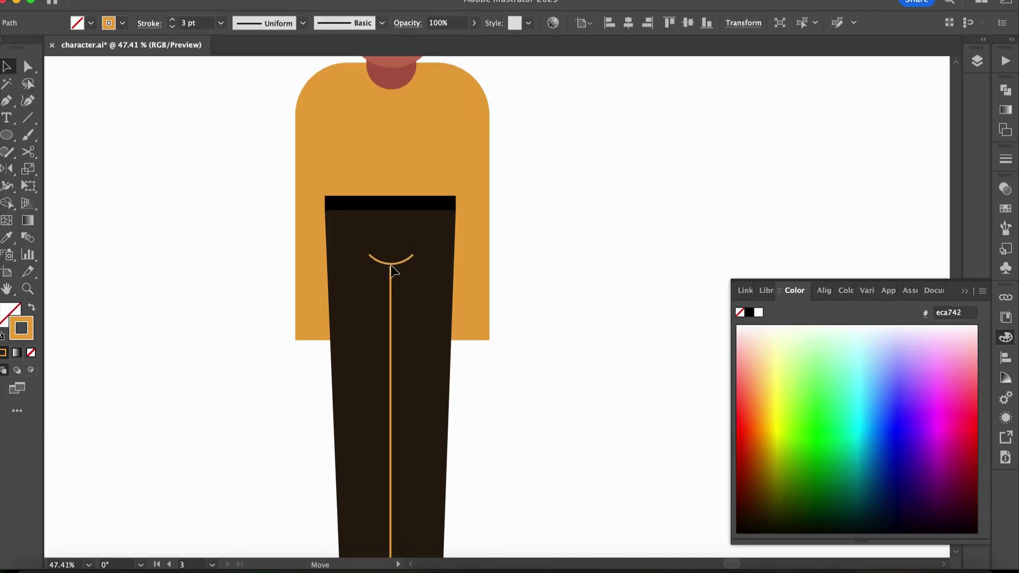
pyautogui.scroll(-5, 393, 271)
# Step: Finish the hem line at the trouser edge and draw a rectangle just below the hem
pyautogui.press('p')
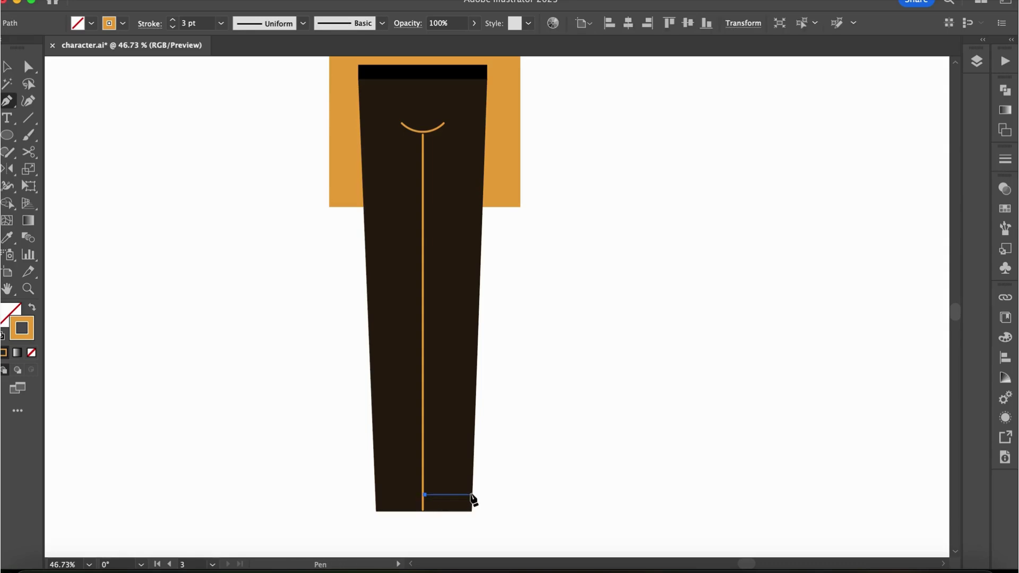
pyautogui.click(470, 494)
pyautogui.press('a')
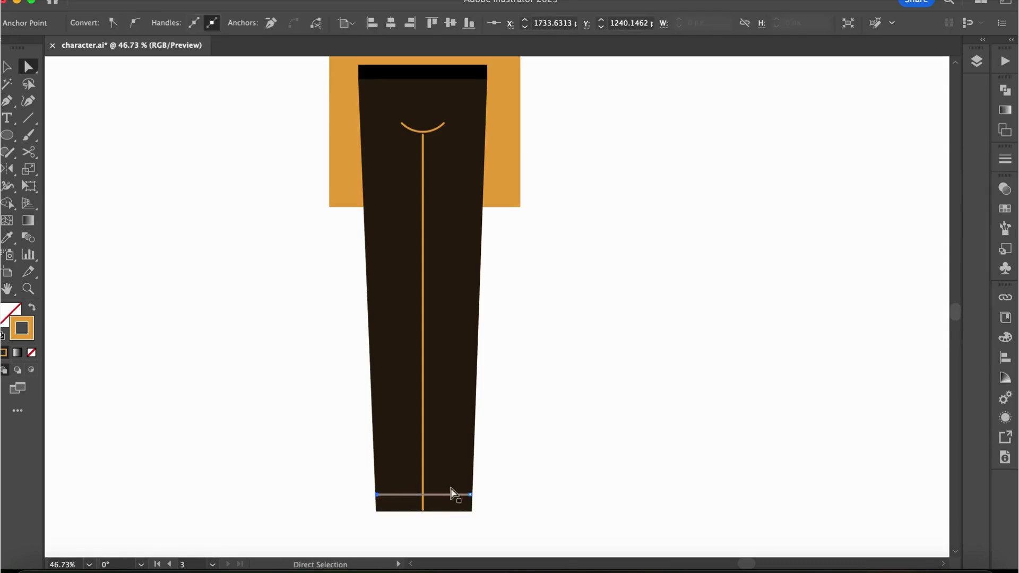
pyautogui.press('m')
pyautogui.moveTo(375, 511); pyautogui.dragTo(470, 547)
# Step: Fill the new rectangle with black using the eyedropper, then deselect it
pyautogui.press('i')
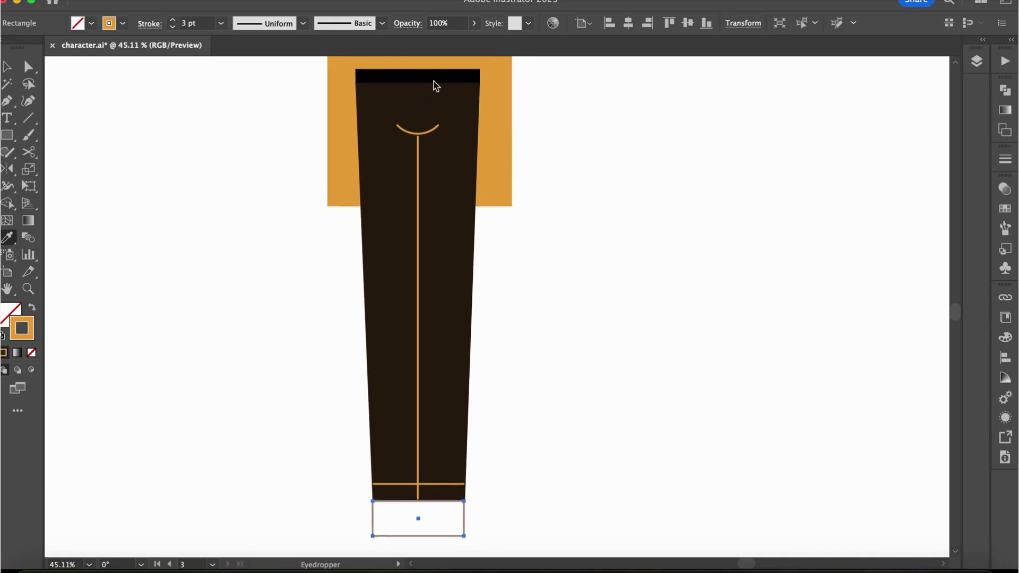
pyautogui.click(436, 86)
pyautogui.press('super+shift+a')
pyautogui.scroll(3, 518, 403)
# Step: Draw a circle over the shoe's end and divide it with a straight cutting line in Pathfinder
pyautogui.press('l')
pyautogui.moveTo(525, 442); pyautogui.dragTo(549, 518)
pyautogui.press('v')
pyautogui.moveTo(536, 471); pyautogui.dragTo(543, 471)
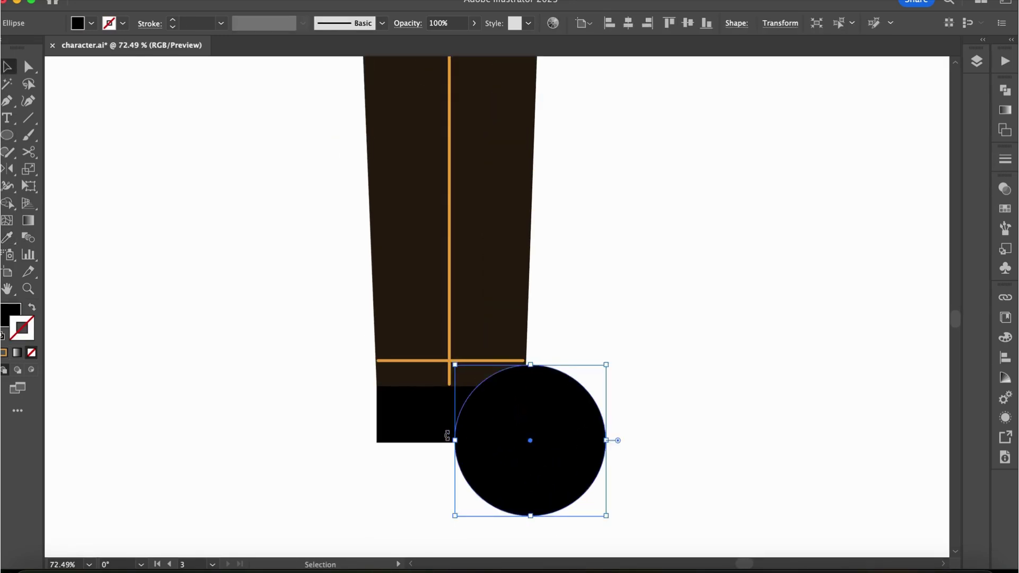
pyautogui.press('p')
pyautogui.click(437, 443)
pyautogui.click(610, 444)
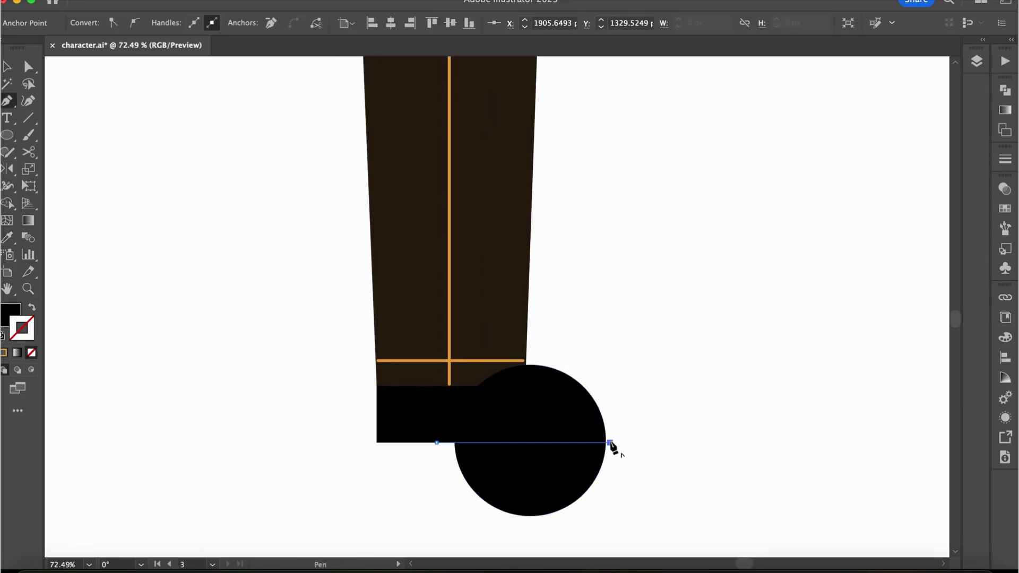
pyautogui.press('v')
pyautogui.keyDown('shift'); pyautogui.click(514, 491); pyautogui.keyUp('shift')
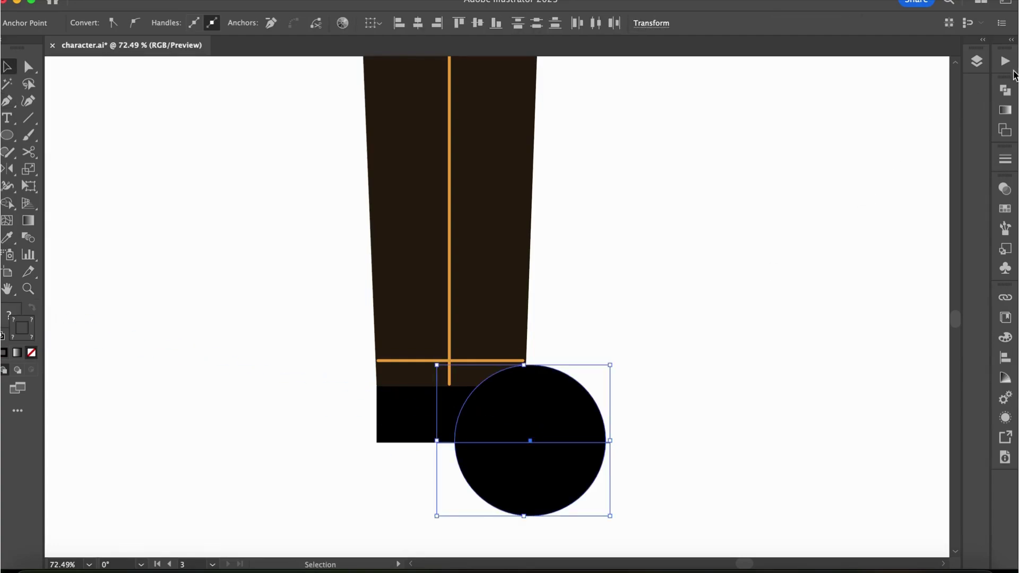
pyautogui.click(1004, 91)
pyautogui.click(834, 158)
# Step: Ungroup the divided circle and delete its bottom half, leaving an orange dome
pyautogui.click(576, 454)
pyautogui.rightClick(573, 455)
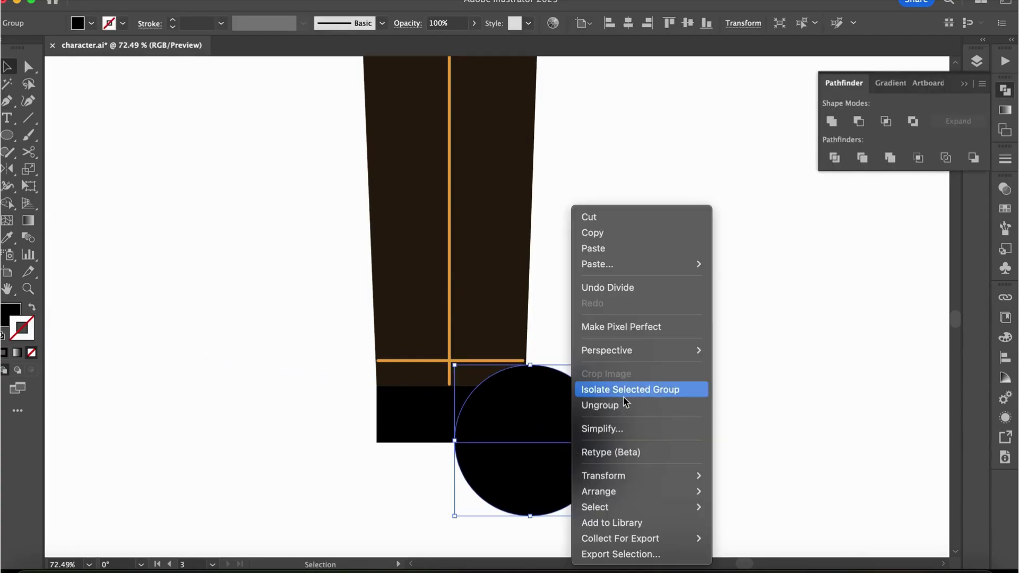
pyautogui.click(629, 407)
pyautogui.click(523, 509)
pyautogui.press('Delete')
pyautogui.scroll(-3, 537, 425)
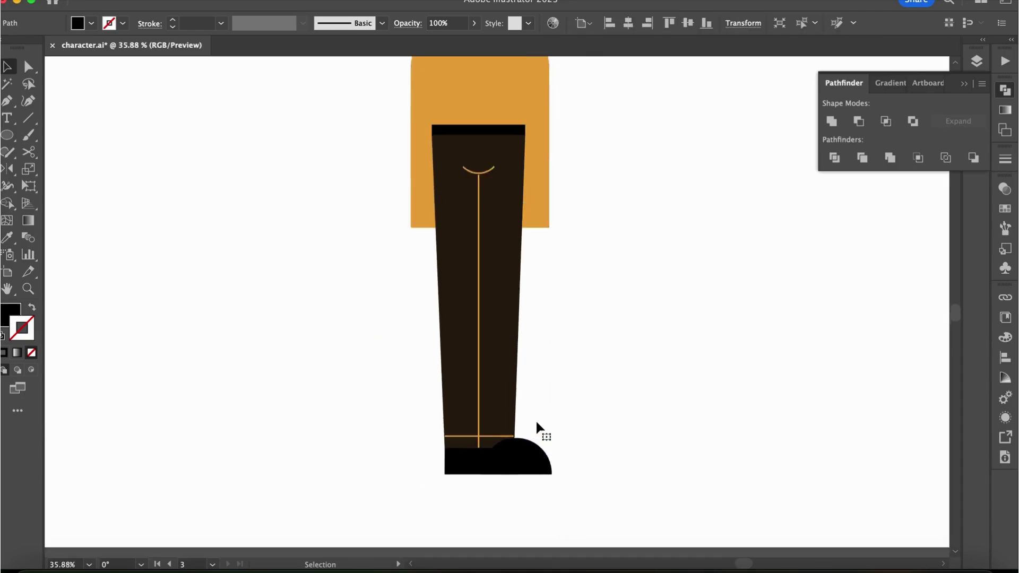
pyautogui.scroll(-1, 536, 424)
# Step: Add a black sole strip across the dome's base with the rectangle and Shape Builder tools
pyautogui.press('m')
pyautogui.scroll(3, 549, 462)
pyautogui.moveTo(422, 459); pyautogui.dragTo(596, 488)
pyautogui.press('v')
pyautogui.keyDown('shift'); pyautogui.click(578, 482); pyautogui.keyUp('shift')
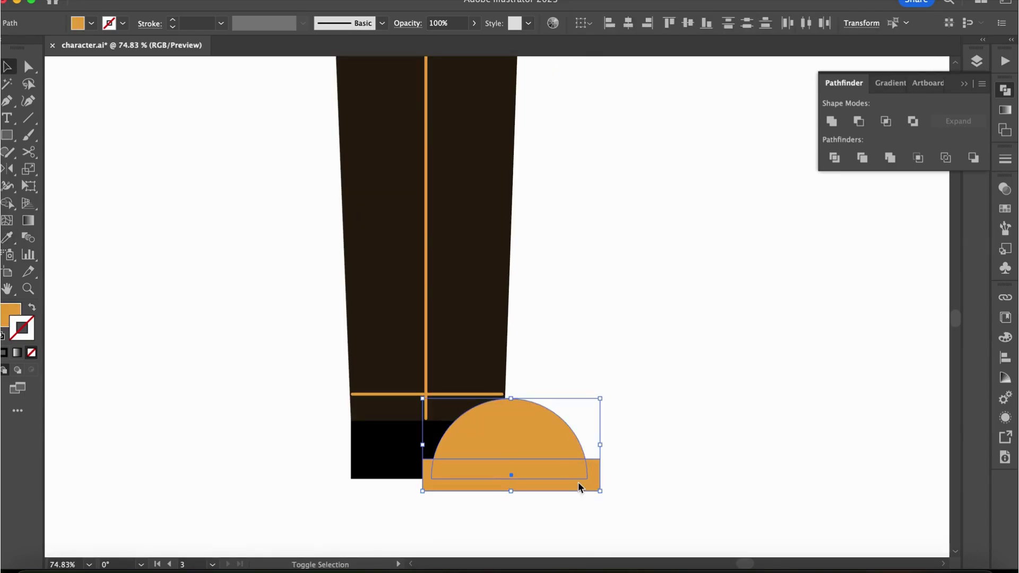
pyautogui.hotkey('shift', 'm')
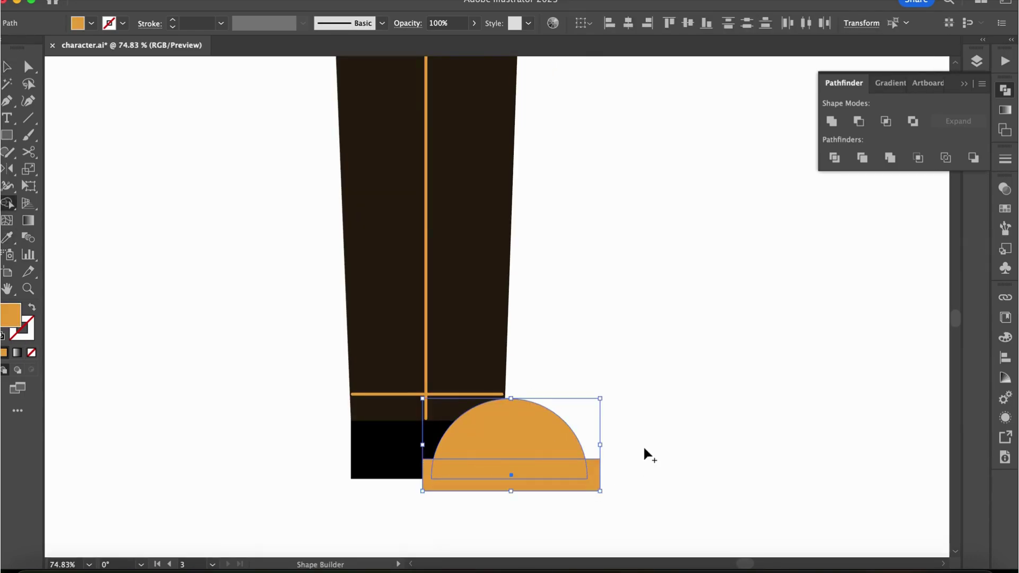
pyautogui.click(584, 480)
pyautogui.scroll(-1, 579, 454)
# Step: Draw a short black-stroked lace line across the dome with the Pen tool
pyautogui.press('p')
pyautogui.scroll(2, 526, 416)
pyautogui.moveTo(515, 413); pyautogui.dragTo(552, 417)
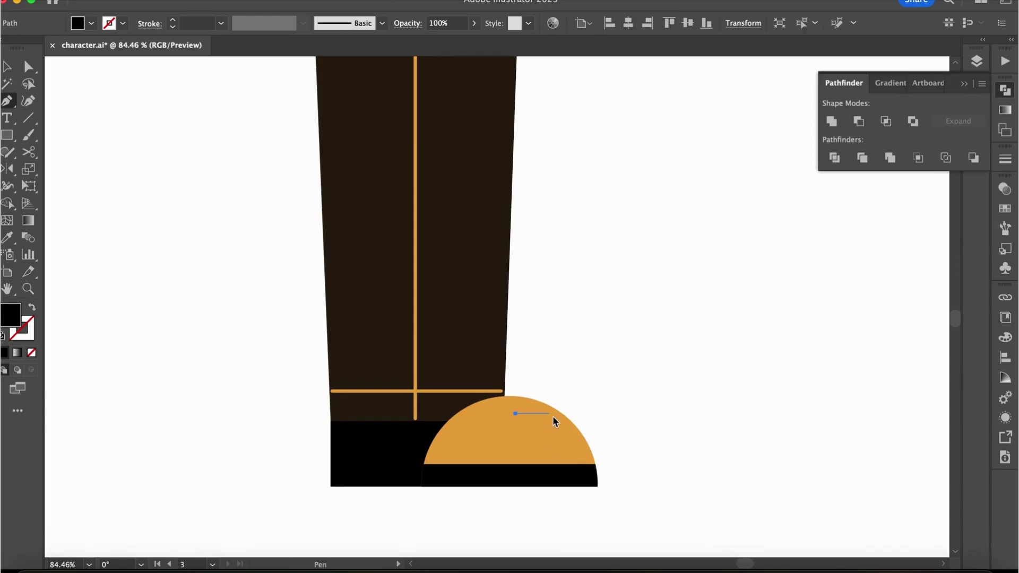
pyautogui.click(557, 415)
pyautogui.hotkey('shift', 'x')
pyautogui.press('v')
pyautogui.click(149, 23)
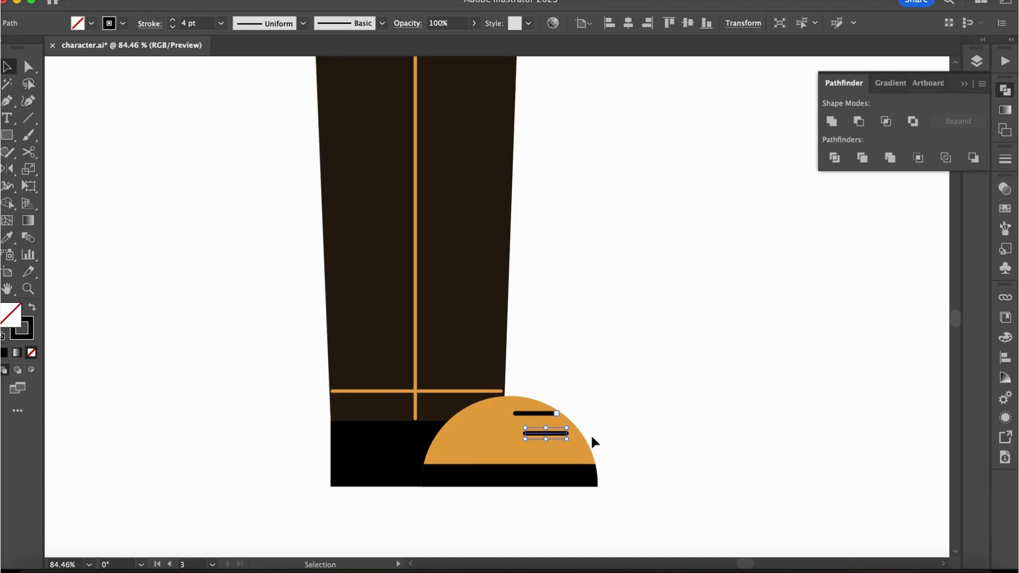
# Step: Reflect a copy of the shoe for the other foot, then draw a small rectangle at the sleeve end
pyautogui.keyDown('shift'); pyautogui.click(527, 452); pyautogui.keyUp('shift')
pyautogui.keyDown('shift'); pyautogui.click(496, 436); pyautogui.keyUp('shift')
pyautogui.rightClick(496, 436)
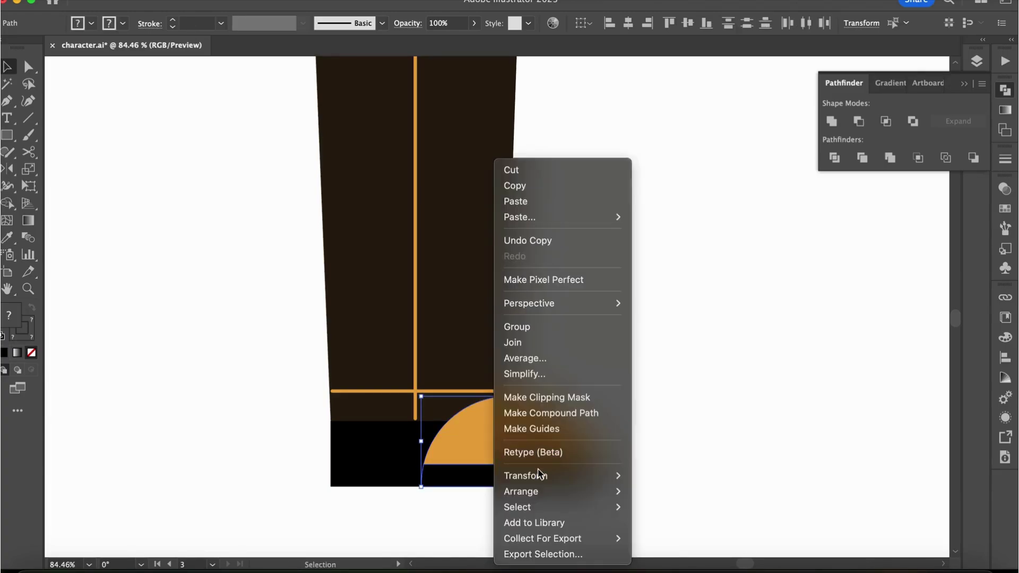
pyautogui.click(519, 475)
pyautogui.moveTo(560, 317); pyautogui.dragTo(530, 350)
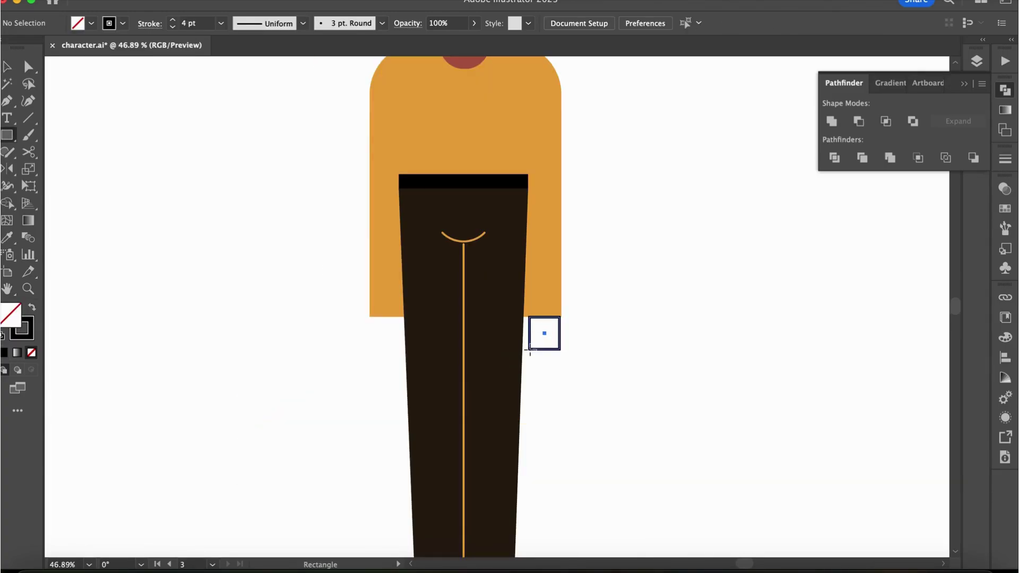
# Step: Fill the hand rectangle with the face's skin colour and resize it under the sleeve
pyautogui.press('i')
pyautogui.scroll(2, 536, 223)
pyautogui.click(485, 86)
pyautogui.press('v')
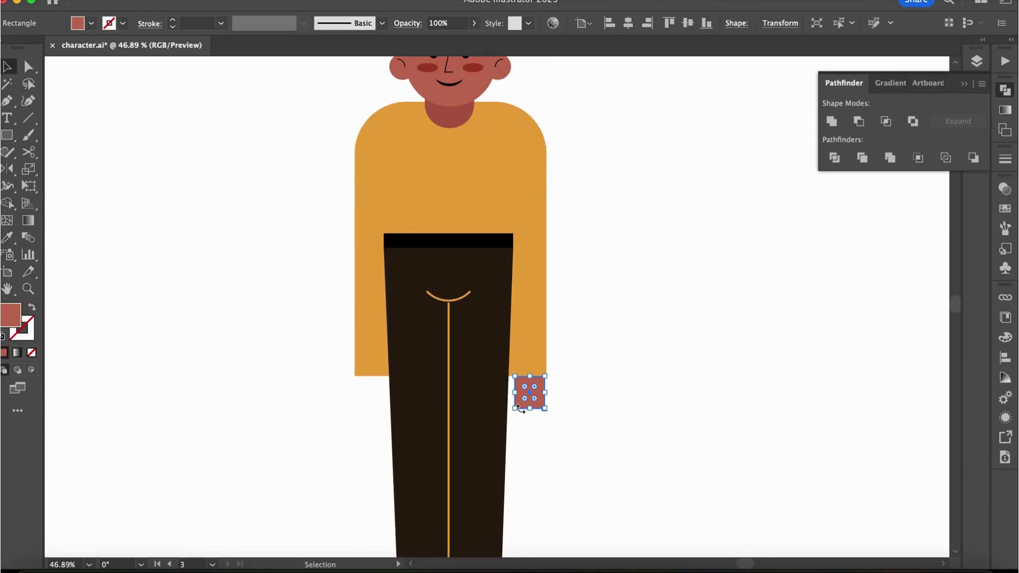
pyautogui.scroll(3, 527, 404)
pyautogui.scroll(2, 534, 398)
pyautogui.moveTo(536, 421); pyautogui.dragTo(507, 384)
pyautogui.moveTo(496, 420); pyautogui.dragTo(495, 394)
# Step: Reflect a copy of the hand and place it against the left arm
pyautogui.scroll(-2, 626, 376)
pyautogui.rightClick(565, 373)
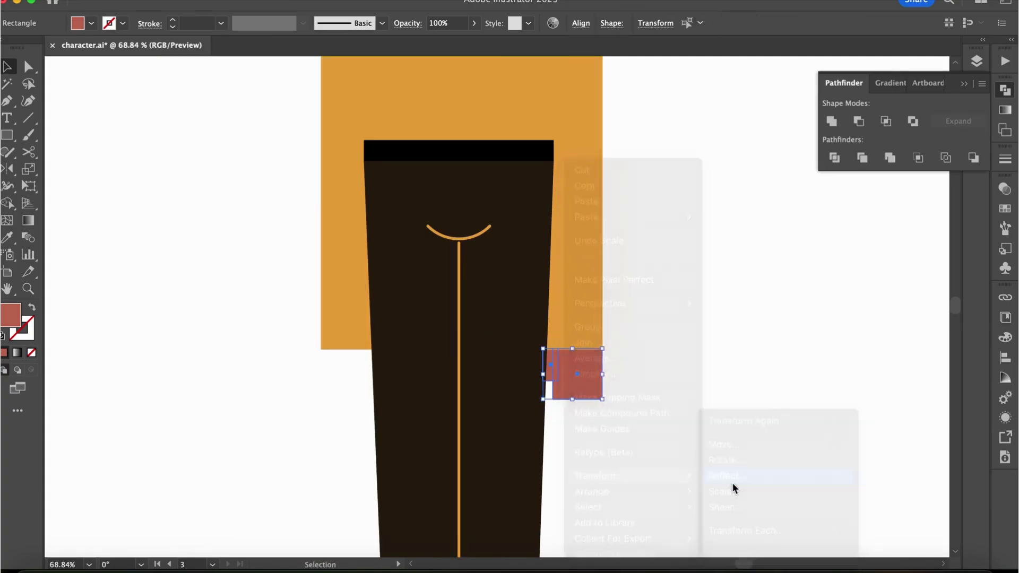
pyautogui.click(753, 474)
pyautogui.click(480, 504)
pyautogui.moveTo(350, 373); pyautogui.dragTo(359, 373)
# Step: Draw a small circle on the shirt for the first polka dot
pyautogui.scroll(-3, 359, 374)
pyautogui.press('l')
pyautogui.moveTo(410, 251)
pyautogui.mouseDown()
pyautogui.moveTo(417, 257)
pyautogui.moveTo(323, 181)
pyautogui.moveTo(299, 238)
pyautogui.moveTo(359, 234)
pyautogui.moveTo(365, 186)
pyautogui.moveTo(415, 217)
pyautogui.moveTo(446, 171)
pyautogui.moveTo(459, 213)
pyautogui.moveTo(470, 216)
pyautogui.moveTo(442, 265)
pyautogui.moveTo(396, 270)
pyautogui.moveTo(444, 265)
pyautogui.moveTo(331, 283)
pyautogui.mouseUp()
# Step: Make the dot white and Alt-drag copies across the shirt and down the sleeves
pyautogui.press('i')
pyautogui.click(531, 241)
pyautogui.press('v')
pyautogui.scroll(2, 423, 257)
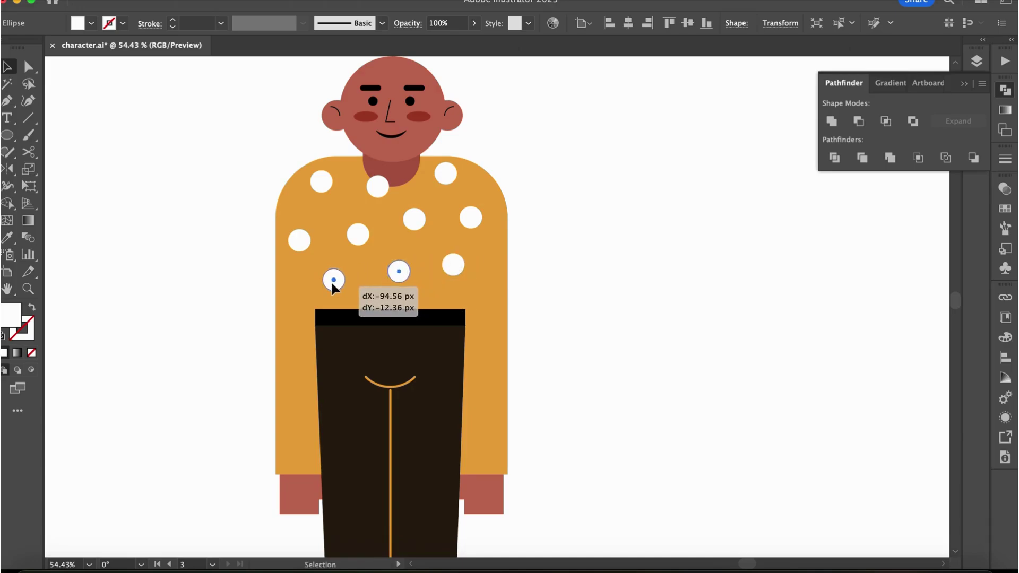
pyautogui.moveTo(398, 280); pyautogui.dragTo(499, 180)
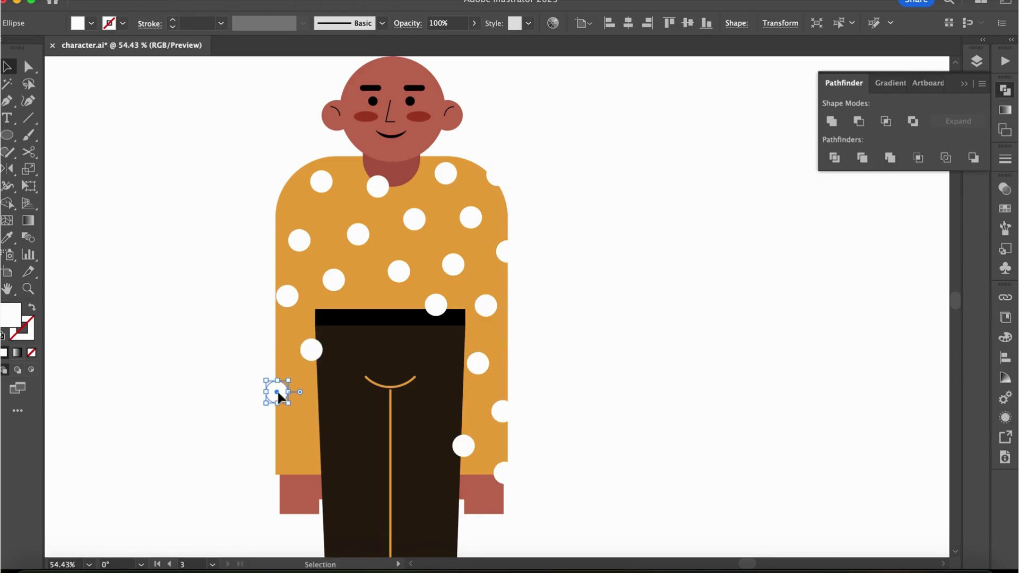
pyautogui.moveTo(275, 392); pyautogui.dragTo(285, 471)
# Step: Trim off the dot pieces sticking past the shirt's edges with Shape Builder
pyautogui.scroll(2, 446, 265)
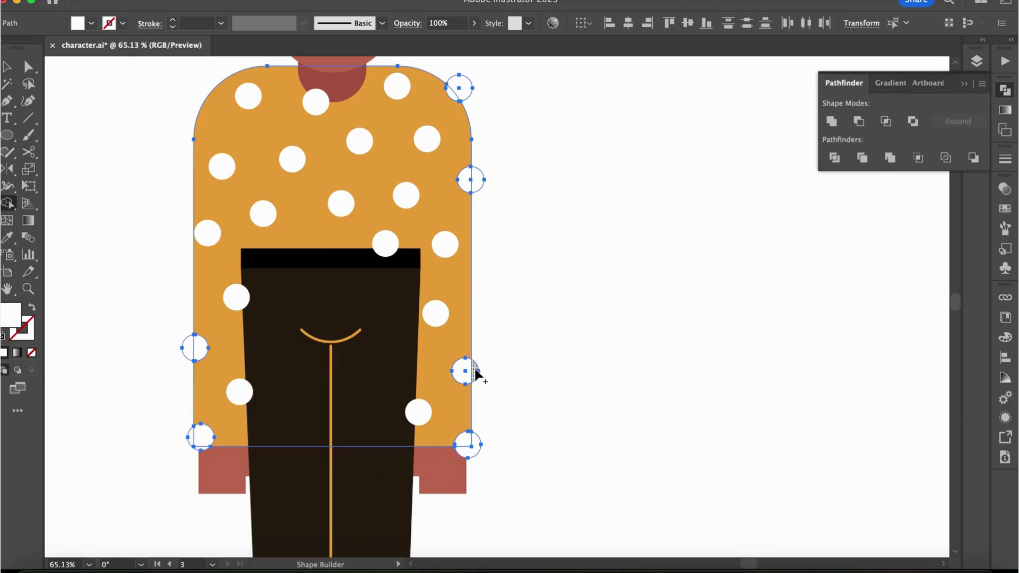
pyautogui.moveTo(476, 374); pyautogui.dragTo(482, 451)
pyautogui.press('a')
pyautogui.moveTo(234, 448); pyautogui.dragTo(188, 413)
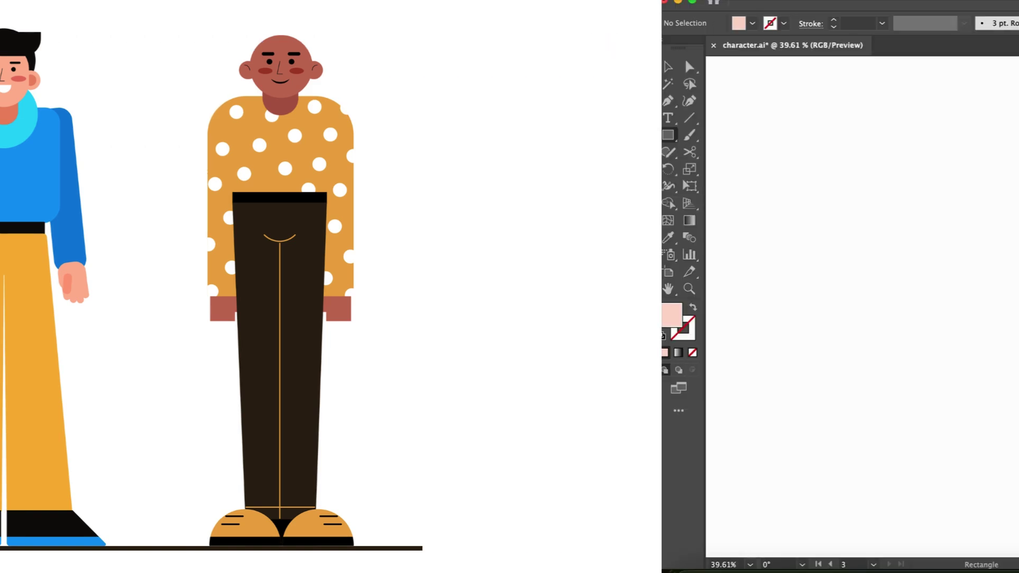
# Step: Round the pink head rectangle's corners, reposition it, and add a small circular ear on its left
pyautogui.moveTo(419, 106)
pyautogui.mouseDown()
pyautogui.moveTo(483, 182)
pyautogui.moveTo(463, 175)
pyautogui.moveTo(491, 163)
pyautogui.moveTo(450, 182)
pyautogui.moveTo(439, 170)
pyautogui.moveTo(438, 186)
pyautogui.moveTo(557, 180)
pyautogui.mouseUp()
pyautogui.press('v')
pyautogui.click(573, 199)
pyautogui.hscroll(-3, 531, 191)
pyautogui.press('l')
pyautogui.scroll(2, 450, 166)
pyautogui.press('v')
pyautogui.scroll(1, 432, 166)
# Step: Place the copied ear on the head's right and add a near-black hair piece with a rounded corner
pyautogui.click(562, 191)
pyautogui.scroll(1, 561, 191)
pyautogui.press('m')
pyautogui.moveTo(450, 95)
pyautogui.mouseDown()
pyautogui.moveTo(551, 166)
pyautogui.moveTo(564, 158)
pyautogui.mouseUp()
pyautogui.doubleClick(11, 315)
pyautogui.moveTo(634, 405)
pyautogui.mouseDown()
pyautogui.moveTo(610, 432)
pyautogui.moveTo(633, 463)
pyautogui.mouseUp()
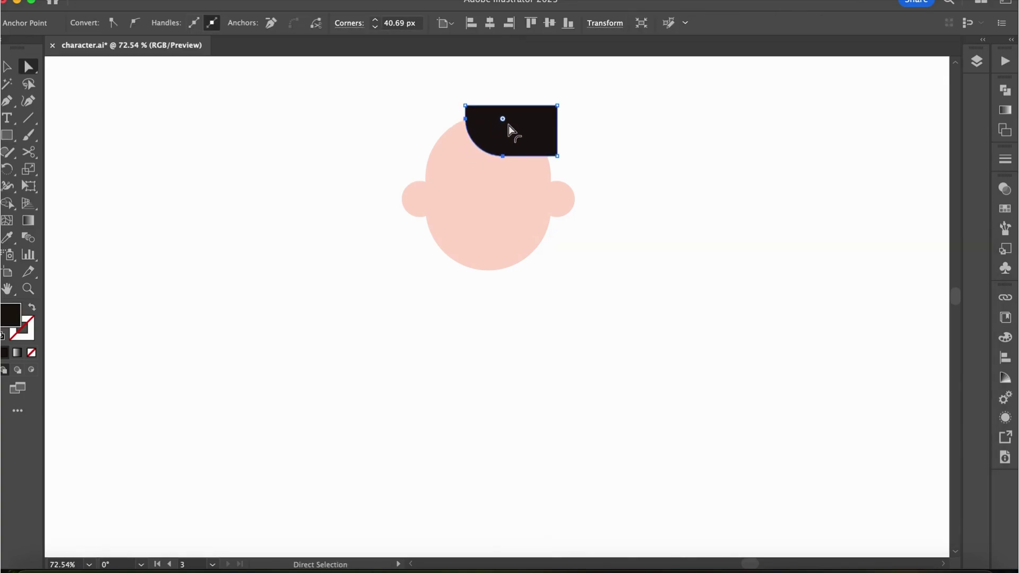
pyautogui.click(557, 106)
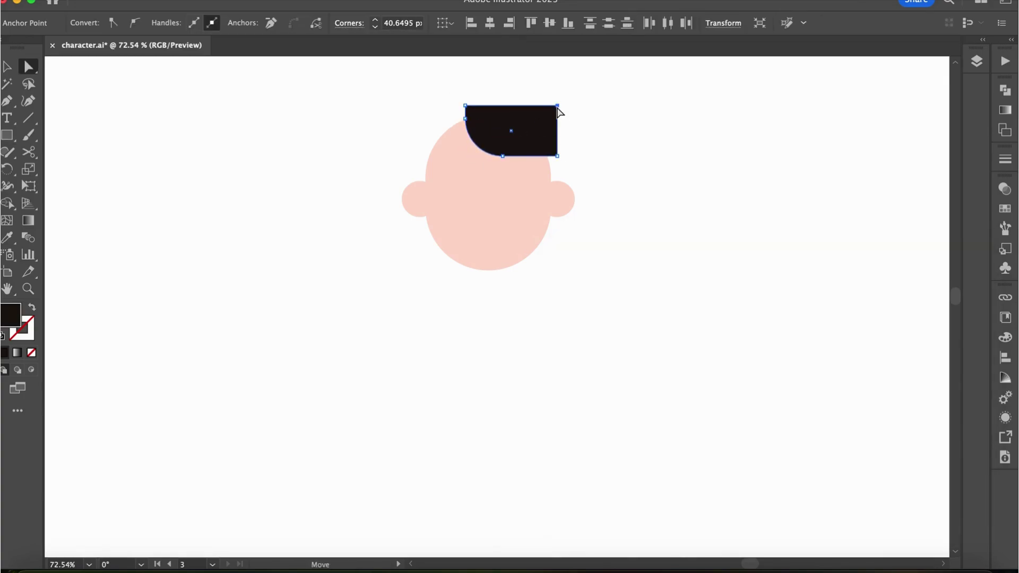
pyautogui.moveTo(551, 112); pyautogui.dragTo(533, 130)
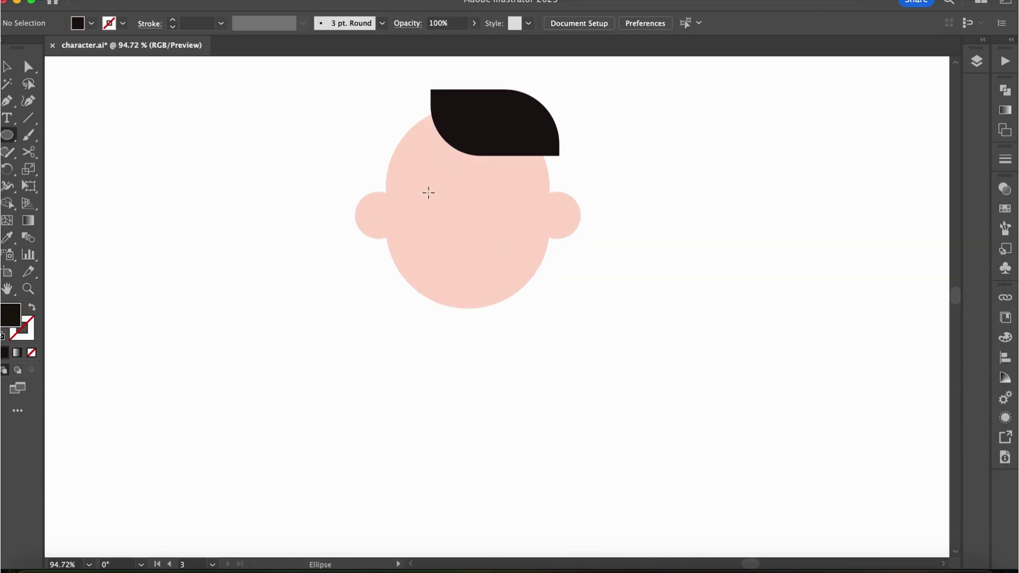
# Step: Duplicate the eye to the right and add a thin eyebrow bar, mirrored over the other eye
pyautogui.press('v')
pyautogui.scroll(2, 429, 192)
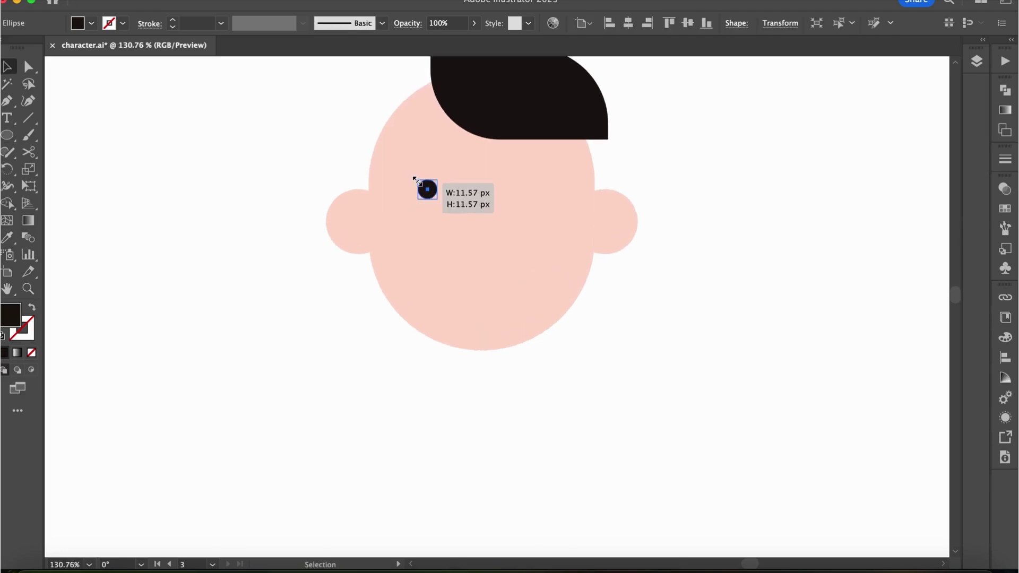
pyautogui.moveTo(426, 195); pyautogui.dragTo(525, 203)
pyautogui.press('m')
pyautogui.moveTo(515, 165); pyautogui.dragTo(561, 171)
pyautogui.press('a')
pyautogui.press('v')
pyautogui.rightClick(549, 177)
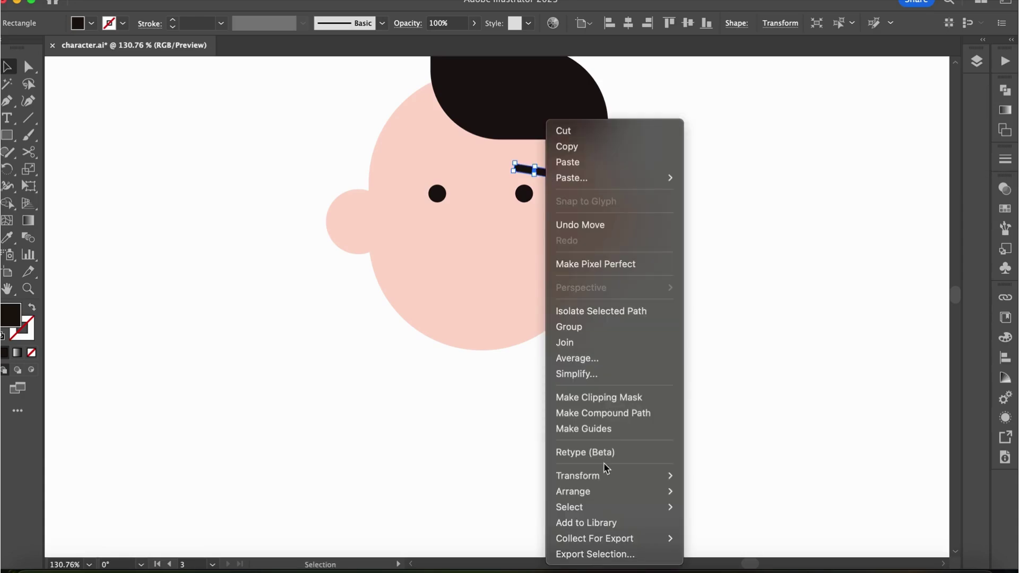
pyautogui.moveTo(605, 473)
pyautogui.click(703, 475)
pyautogui.click(480, 502)
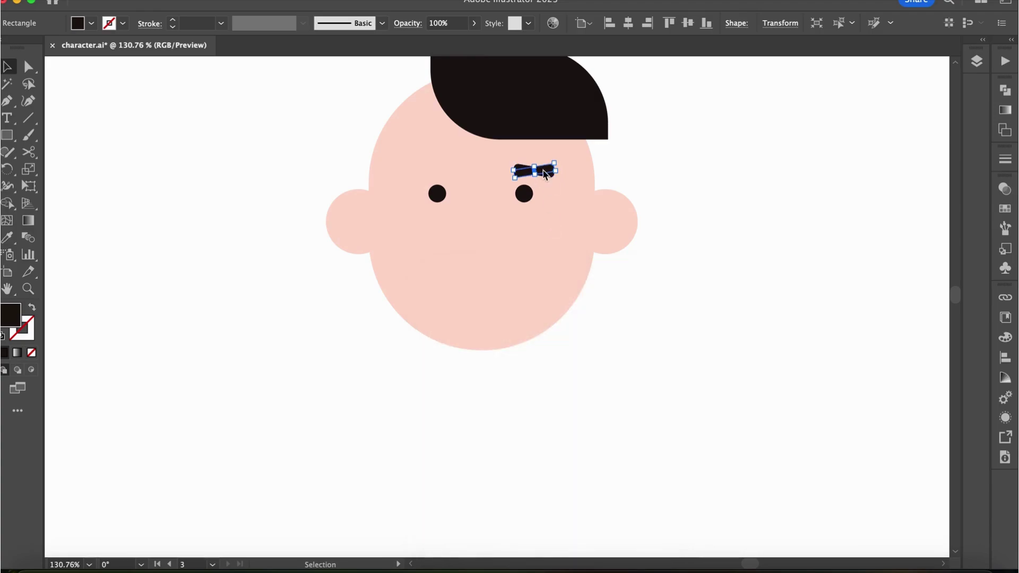
# Step: Draw a short black-stroked line nose below the eyes
pyautogui.click(524, 194)
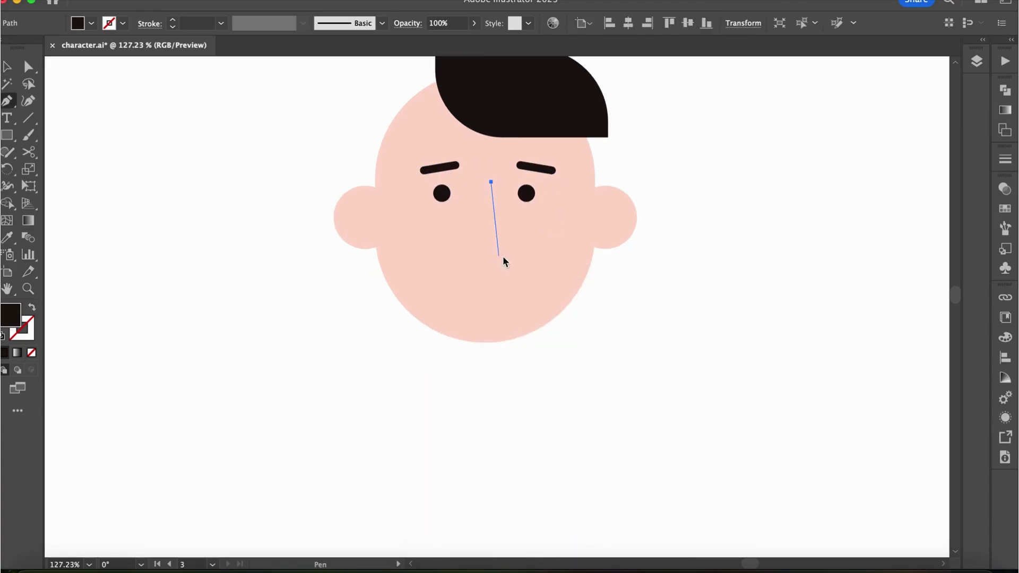
pyautogui.click(508, 247)
pyautogui.press('super+minus')
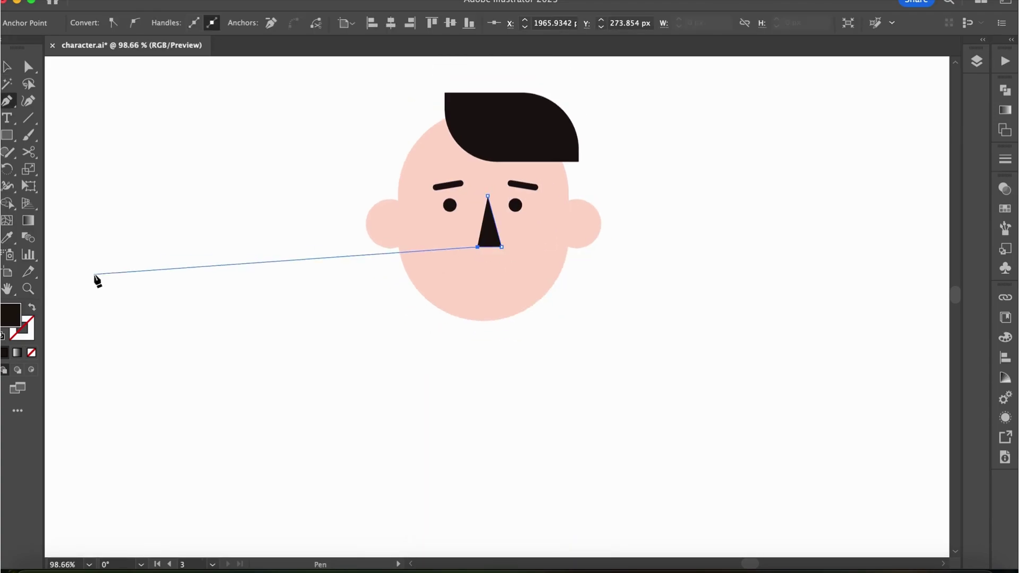
pyautogui.press('v')
pyautogui.hotkey('shift', 'x')
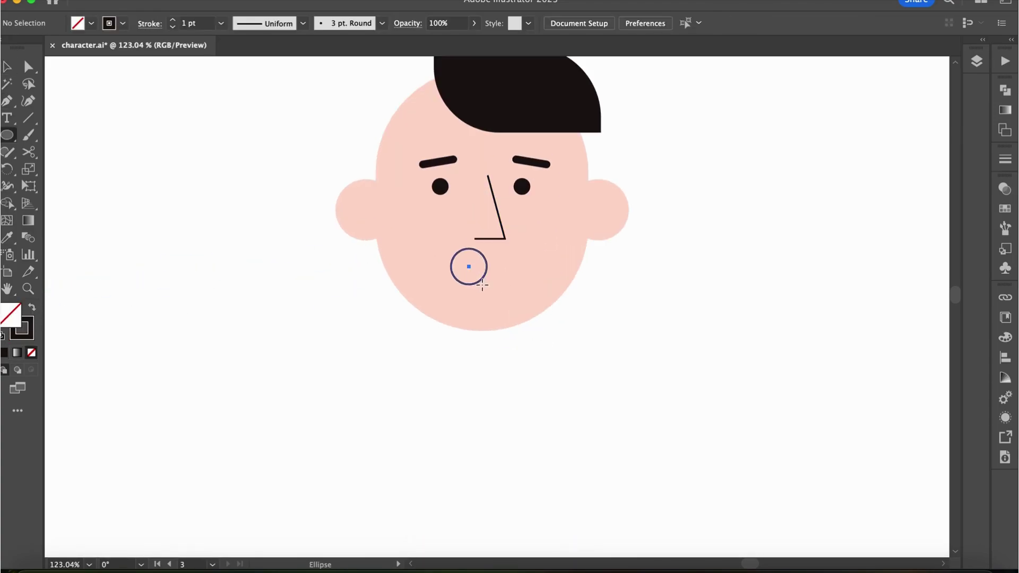
# Step: Make a smile arc by deleting a circle's top point and widening it, then draw a large peach body rectangle
pyautogui.moveTo(481, 285); pyautogui.dragTo(489, 287)
pyautogui.press('a')
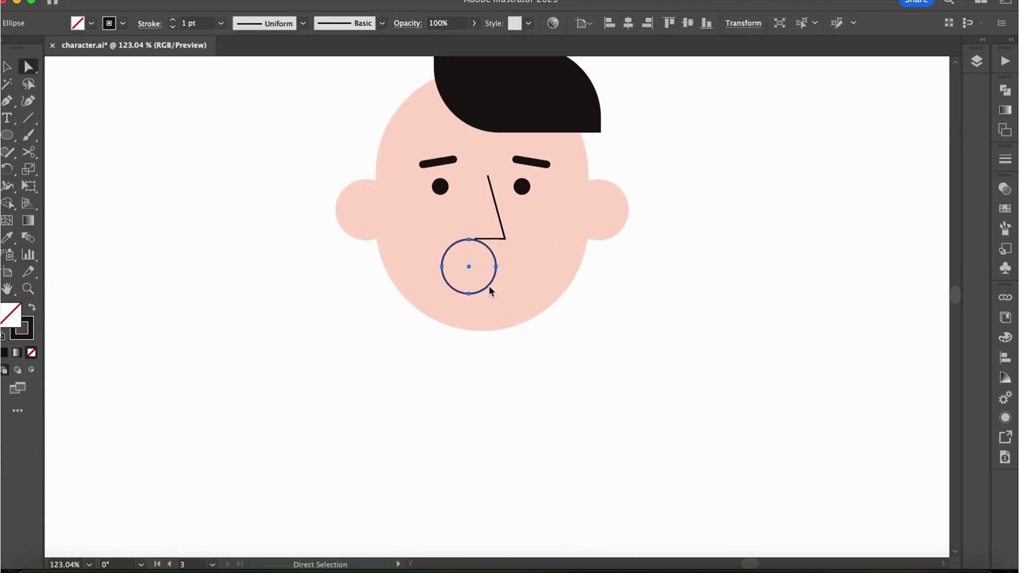
pyautogui.click(470, 241)
pyautogui.press('Delete')
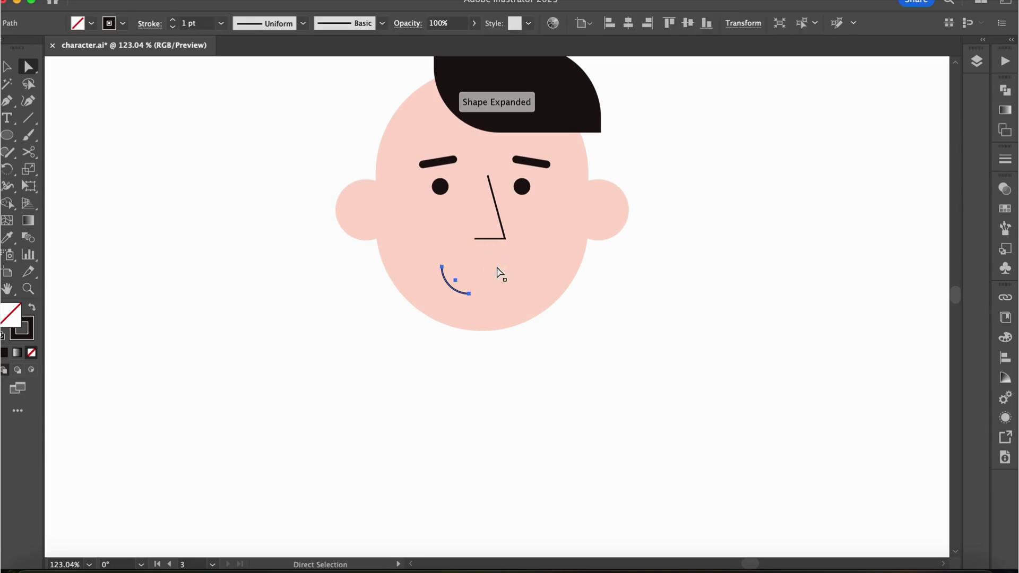
pyautogui.press('v')
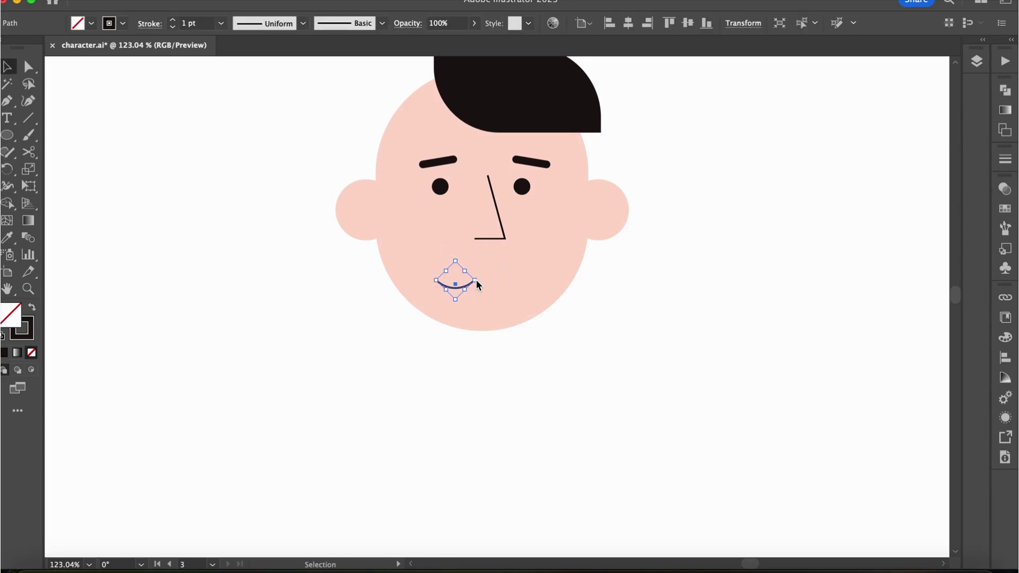
pyautogui.moveTo(476, 282); pyautogui.dragTo(524, 288)
pyautogui.moveTo(386, 155)
pyautogui.mouseDown()
pyautogui.moveTo(590, 377)
pyautogui.moveTo(629, 397)
pyautogui.mouseUp()
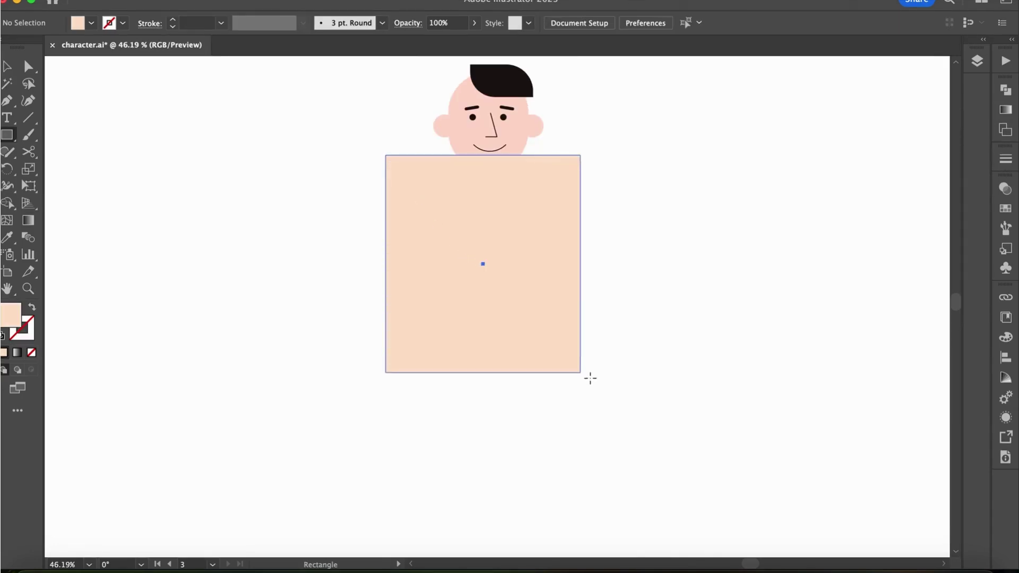
# Step: Move the peach body down to reveal the neck and round the neck's bottom corners
pyautogui.press('v')
pyautogui.moveTo(554, 263); pyautogui.dragTo(537, 277)
pyautogui.scroll(2, 552, 207)
pyautogui.click(493, 183)
pyautogui.press('a')
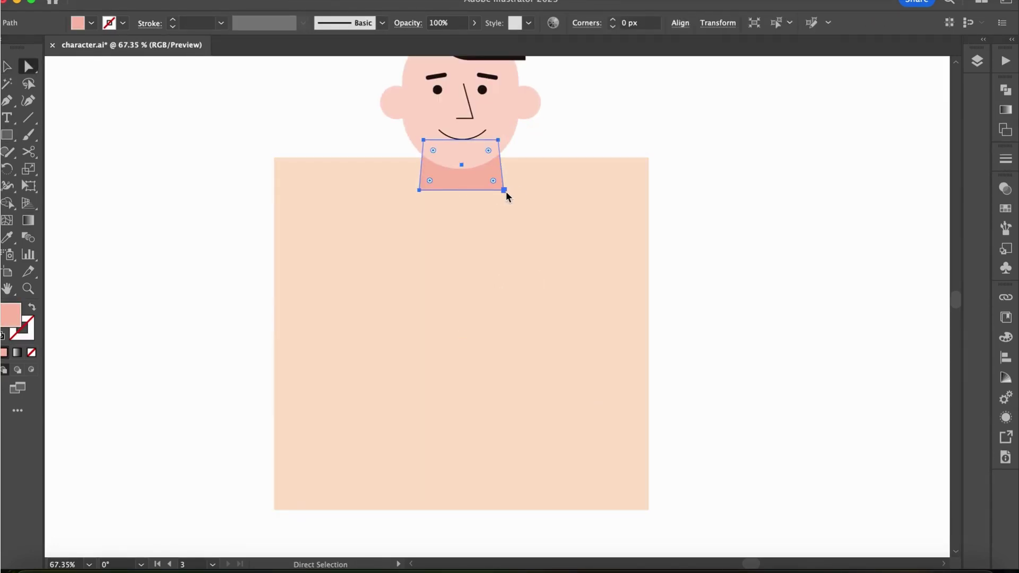
pyautogui.click(419, 190)
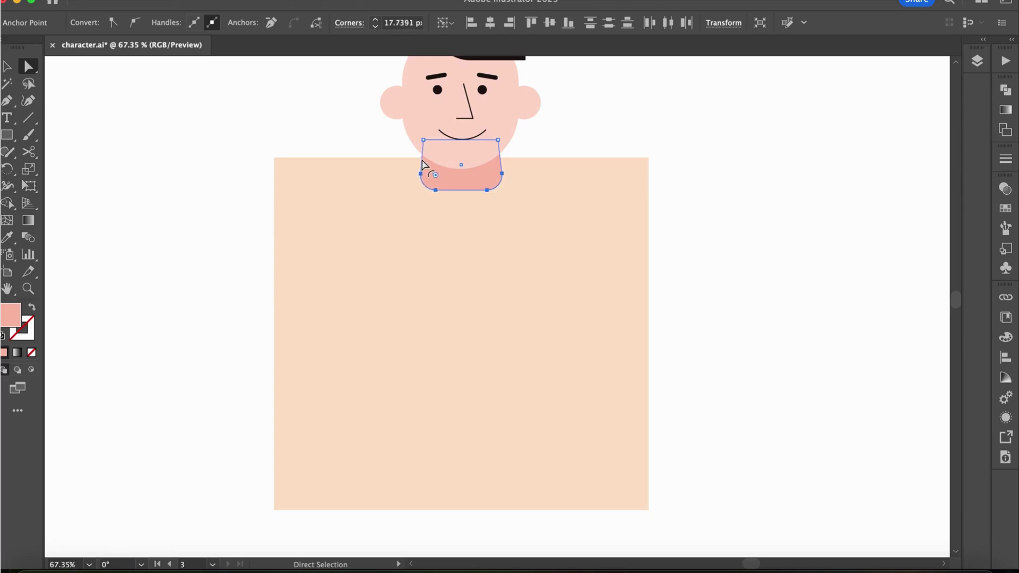
pyautogui.click(606, 154)
# Step: Round the body rectangle's two top corners into shoulders
pyautogui.scroll(-2, 522, 220)
pyautogui.click(503, 256)
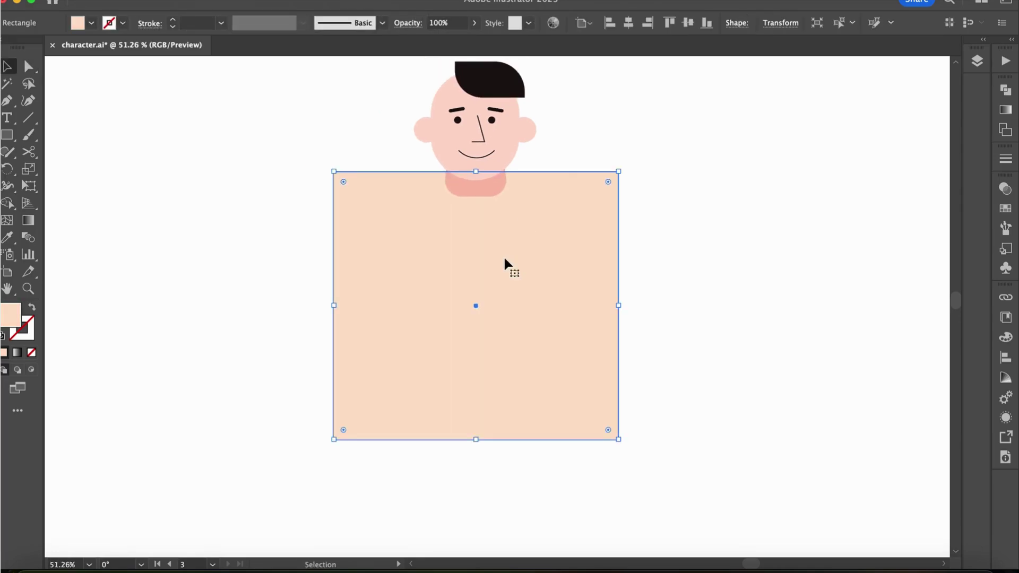
pyautogui.click(618, 171)
pyautogui.keyDown('shift'); pyautogui.click(333, 172); pyautogui.keyUp('shift')
pyautogui.moveTo(344, 183); pyautogui.dragTo(419, 296)
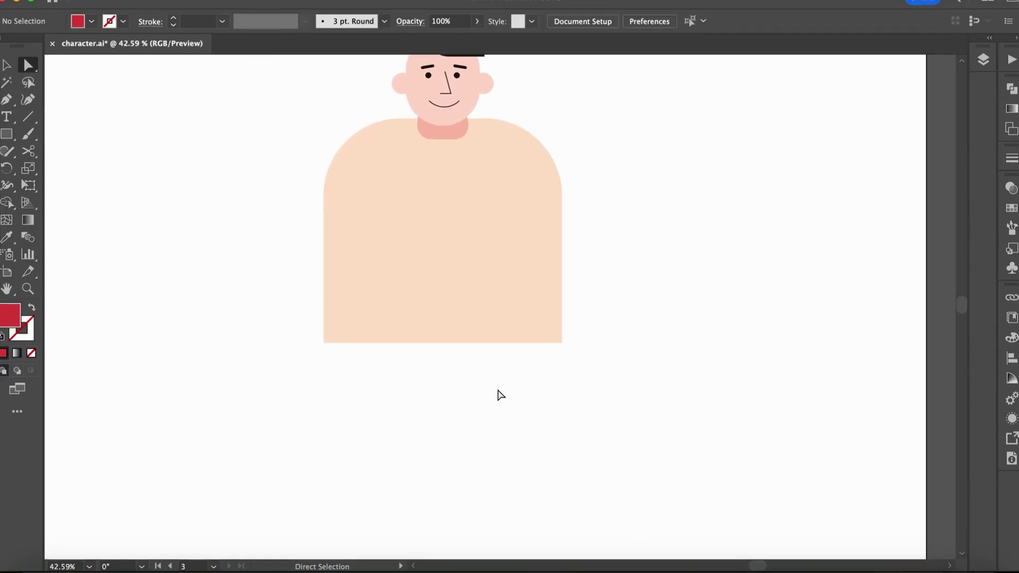
# Step: Draw a tall red rectangle over the lower torso
pyautogui.press('m')
pyautogui.moveTo(361, 234); pyautogui.dragTo(526, 523)
pyautogui.press('v')
pyautogui.click(607, 493)
# Step: Widen the peach body and adjust its rounded shoulder corners
pyautogui.scroll(-2, 448, 436)
pyautogui.click(509, 239)
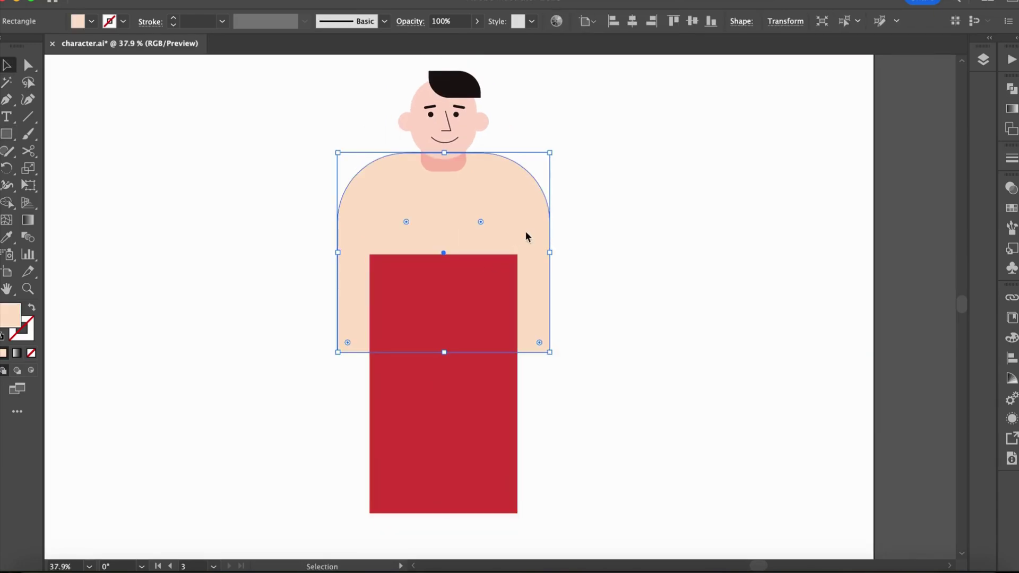
pyautogui.moveTo(549, 253); pyautogui.dragTo(569, 252)
pyautogui.moveTo(497, 225); pyautogui.dragTo(489, 239)
pyautogui.click(532, 229)
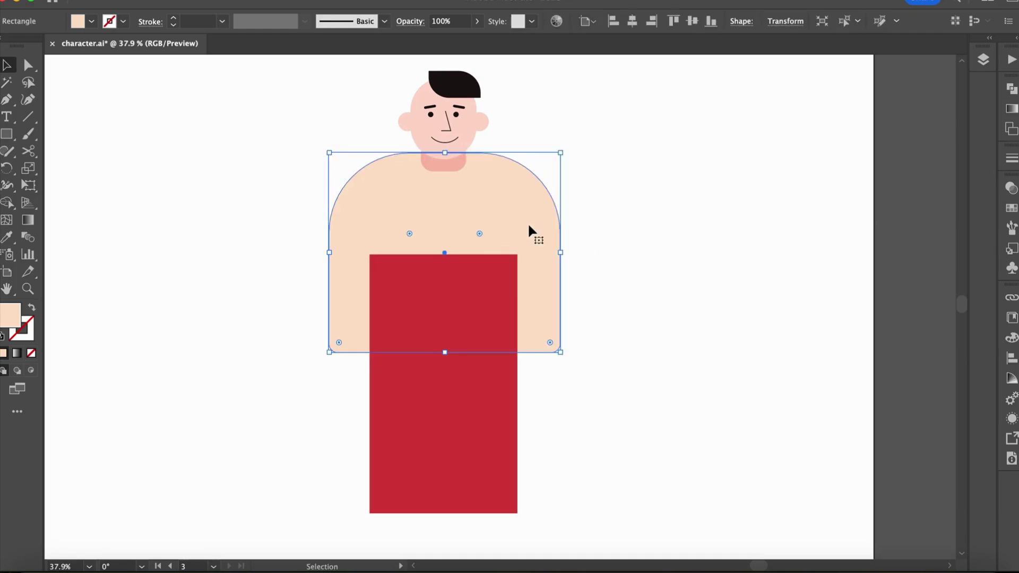
# Step: Lengthen the red rectangle downward and round its top into a waist
pyautogui.click(457, 336)
pyautogui.scroll(-1, 445, 437)
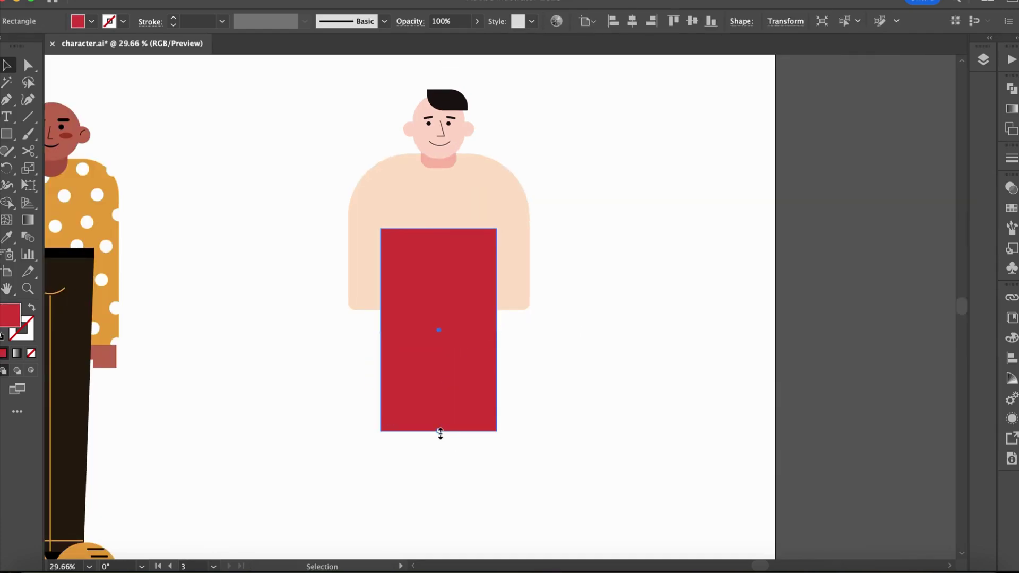
pyautogui.moveTo(440, 433); pyautogui.dragTo(437, 502)
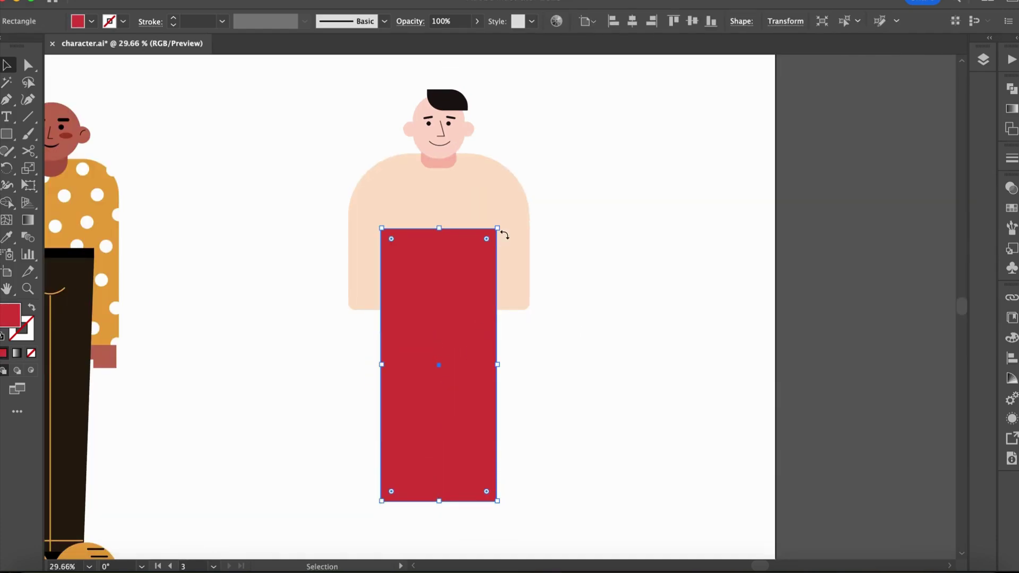
pyautogui.scroll(2, 504, 235)
pyautogui.press('a')
pyautogui.click(407, 226)
pyautogui.moveTo(337, 240); pyautogui.dragTo(355, 345)
pyautogui.press('super+shift+a')
# Step: Cut a thin centre strip out of the red shape with Shape Builder to split the legs
pyautogui.scroll(-1, 483, 437)
pyautogui.press('m')
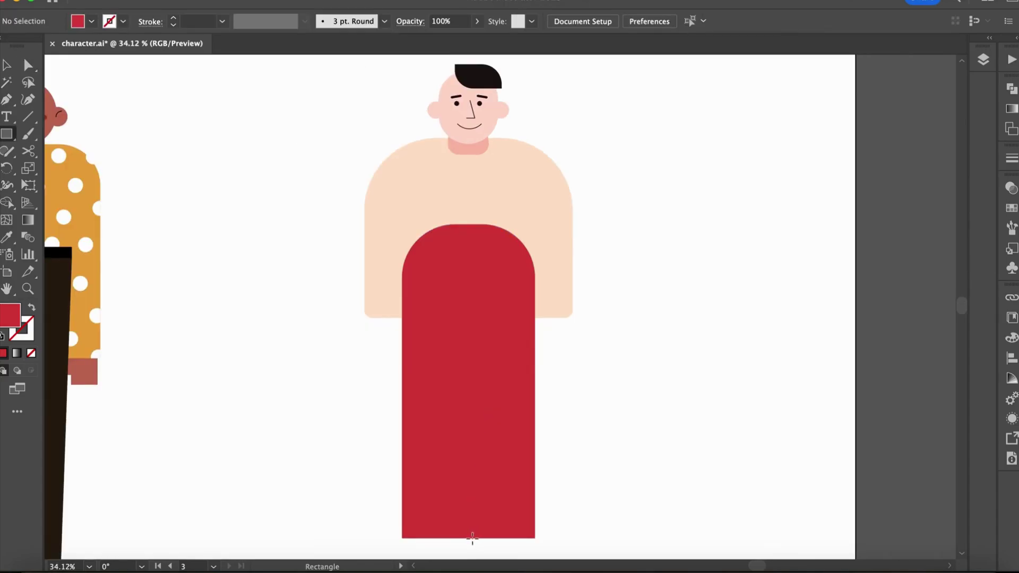
pyautogui.moveTo(474, 326); pyautogui.dragTo(473, 320)
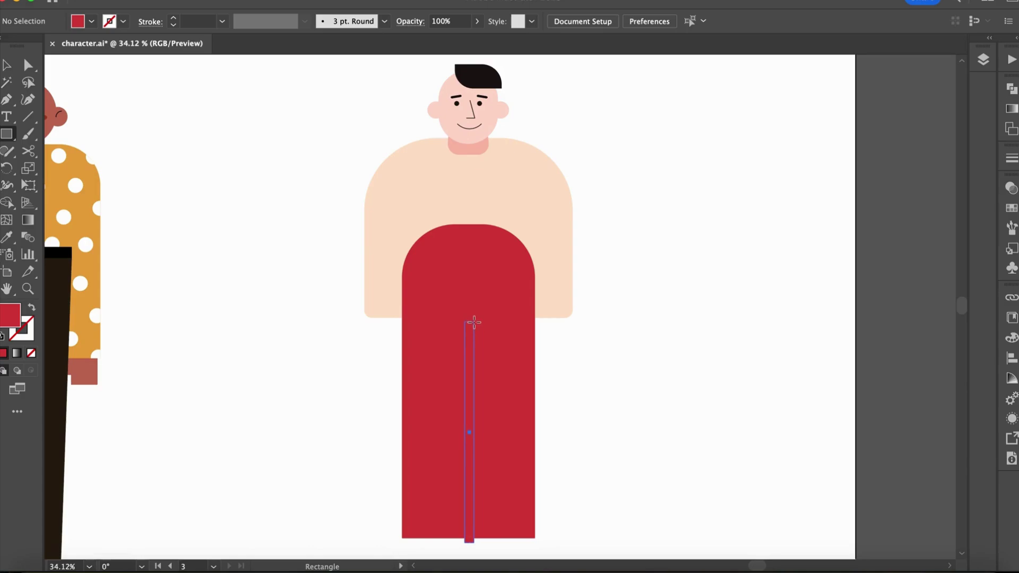
pyautogui.keyDown('shift'); pyautogui.keyDown('super'); pyautogui.click(470, 330); pyautogui.keyUp('super'); pyautogui.keyUp('shift')
pyautogui.scroll(2, 468, 337)
pyautogui.hotkey('shift', 'm')
pyautogui.click(461, 443)
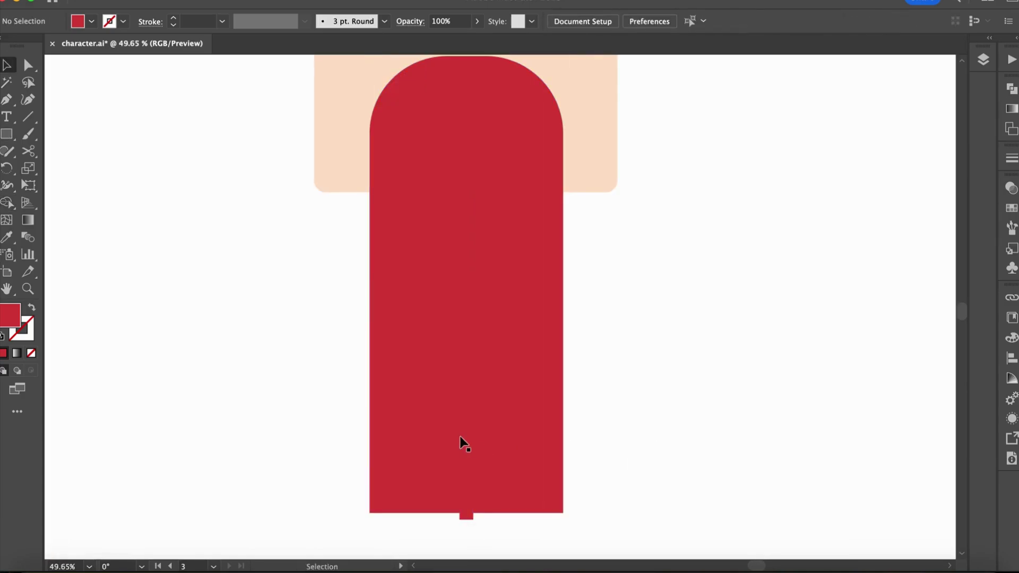
pyautogui.click(469, 448)
# Step: Flare the bottoms of both trouser legs outward
pyautogui.press('Delete')
pyautogui.scroll(-2, 471, 448)
pyautogui.press('a')
pyautogui.moveTo(401, 431); pyautogui.dragTo(394, 437)
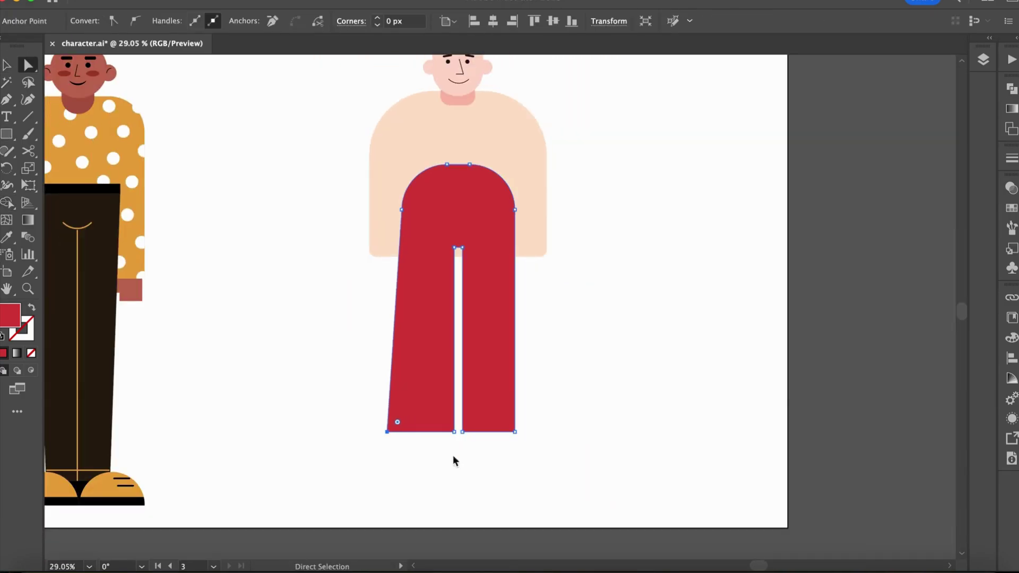
pyautogui.moveTo(515, 437); pyautogui.dragTo(531, 436)
pyautogui.scroll(2, 467, 270)
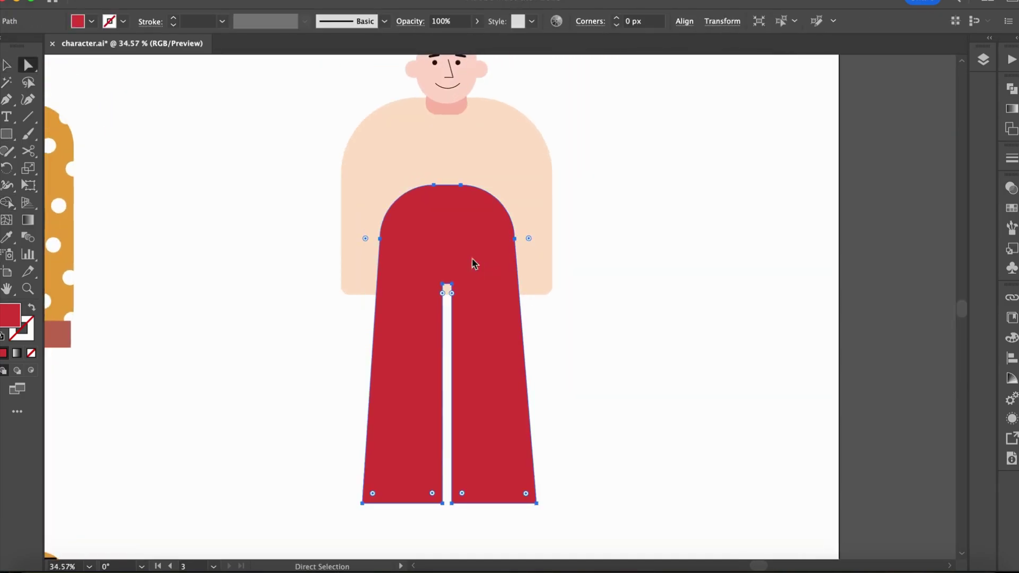
pyautogui.click(445, 290)
pyautogui.click(601, 355)
# Step: Draw a pink ankle rectangle under the left trouser leg
pyautogui.scroll(-1, 582, 351)
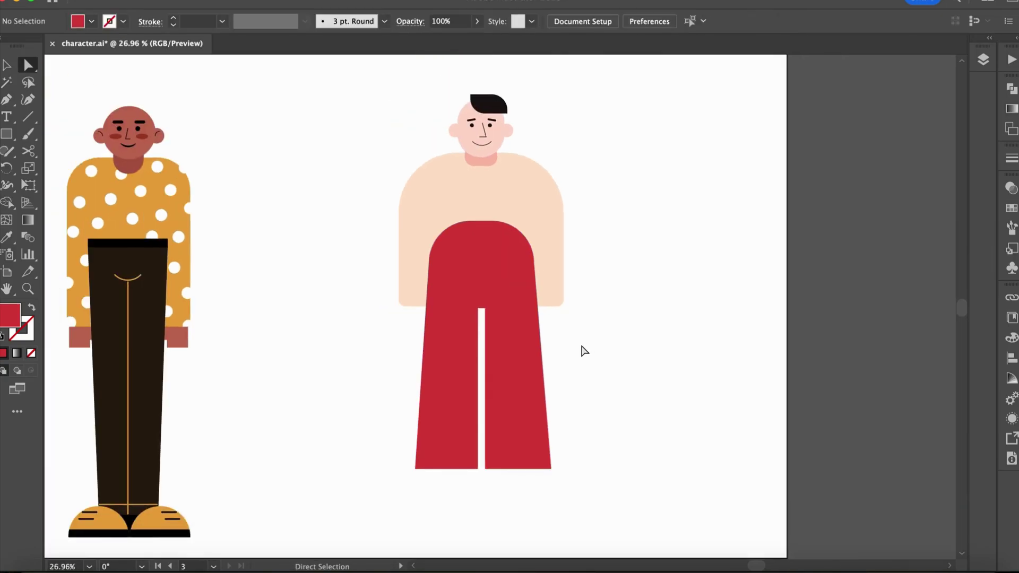
pyautogui.scroll(1, 432, 398)
pyautogui.press('m')
pyautogui.moveTo(434, 398)
pyautogui.mouseDown()
pyautogui.moveTo(467, 433)
pyautogui.moveTo(520, 436)
pyautogui.mouseUp()
# Step: Tuck the pink ankle behind the leg, copy it right, and add a pink left hand behind the arm
pyautogui.press('v')
pyautogui.hotkey('ctrl', 'shift', '[')
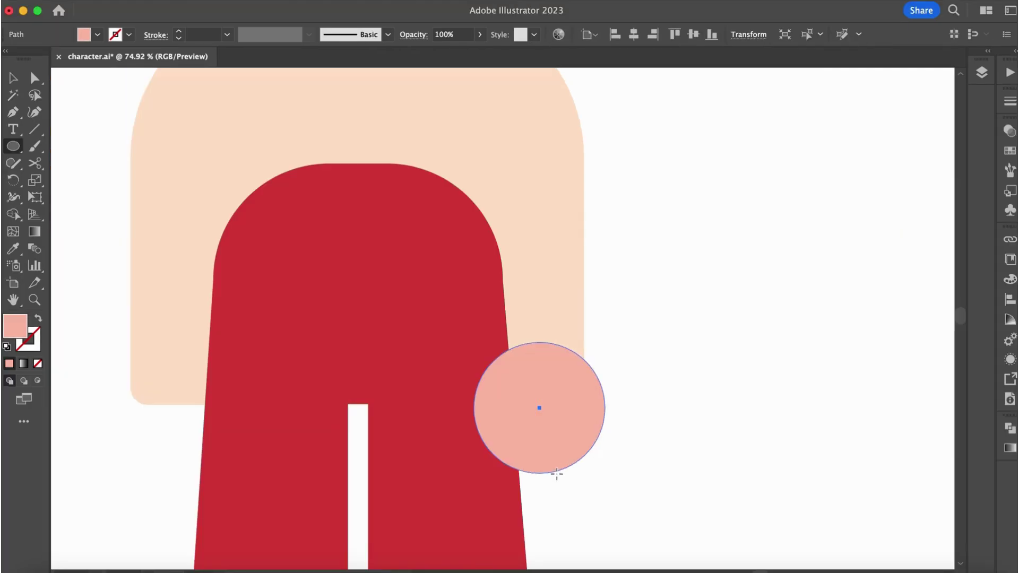
pyautogui.moveTo(552, 471); pyautogui.dragTo(310, 443)
pyautogui.scroll(-1, 591, 425)
pyautogui.press('super+shift+bracketleft')
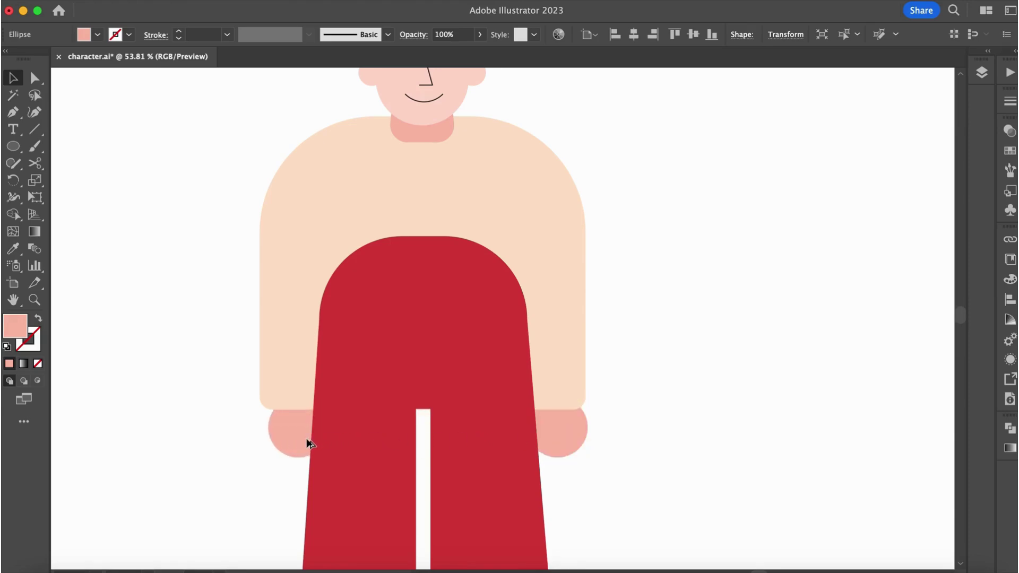
pyautogui.click(306, 443)
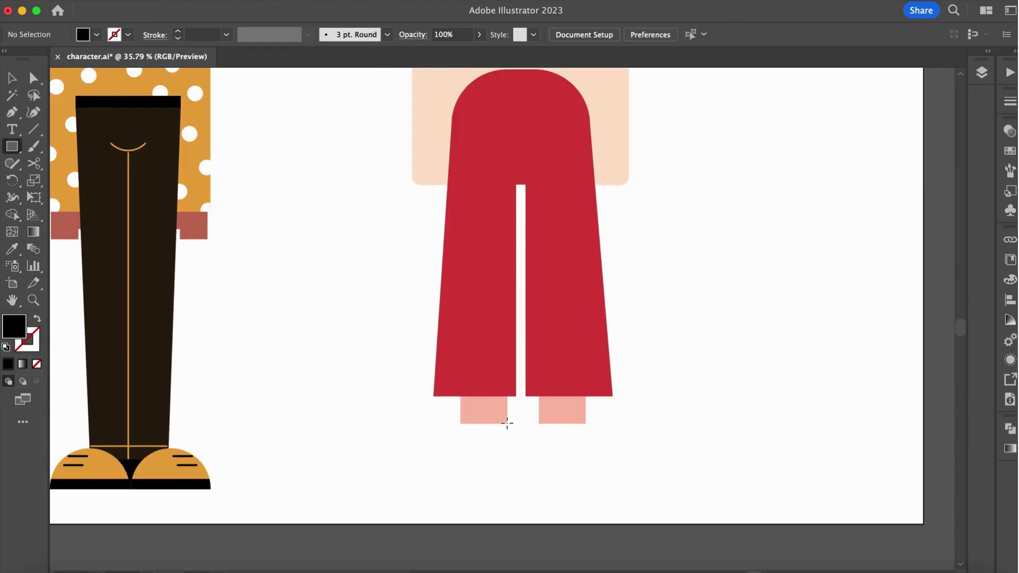
# Step: Draw a black shoe under the left ankle with a rounded toe
pyautogui.moveTo(505, 421); pyautogui.dragTo(393, 482)
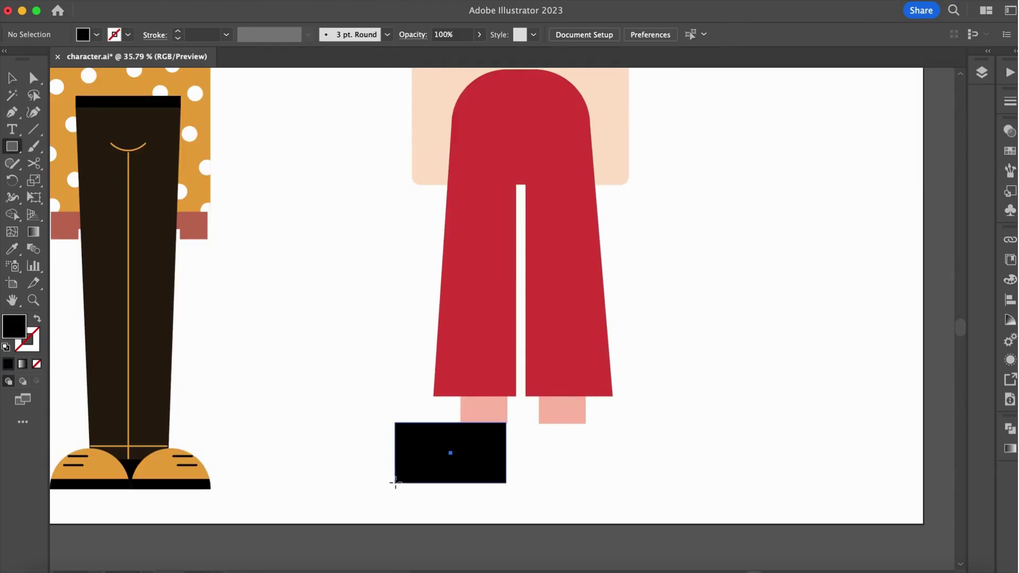
pyautogui.moveTo(384, 419); pyautogui.dragTo(446, 474)
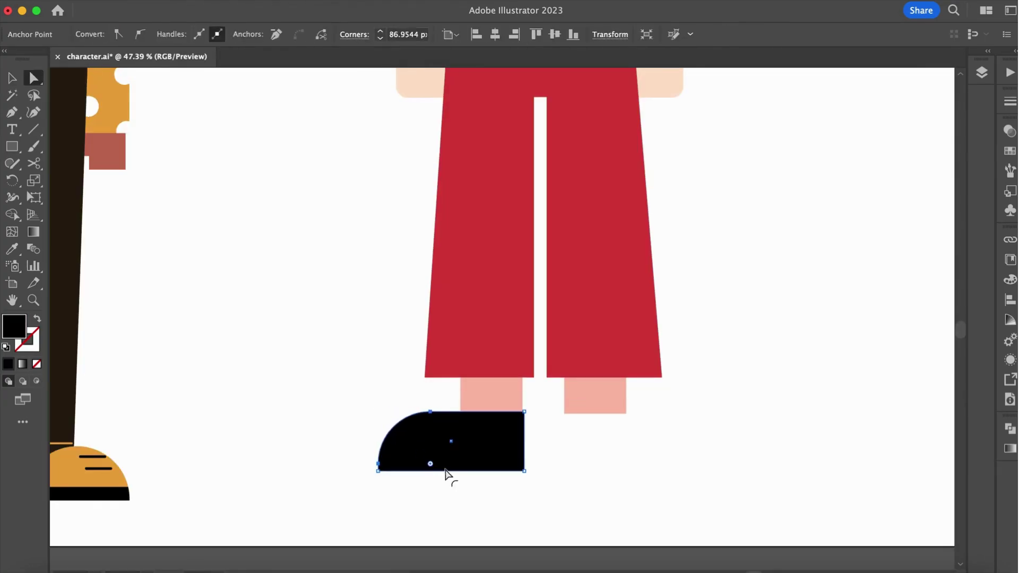
pyautogui.moveTo(524, 470); pyautogui.dragTo(531, 471)
pyautogui.scroll(2, 517, 411)
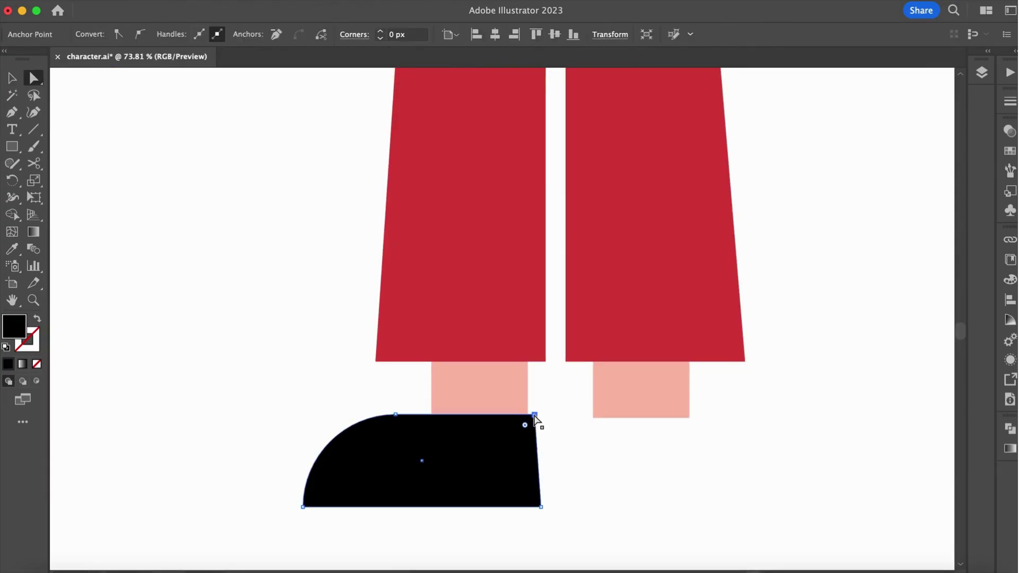
pyautogui.click(541, 506)
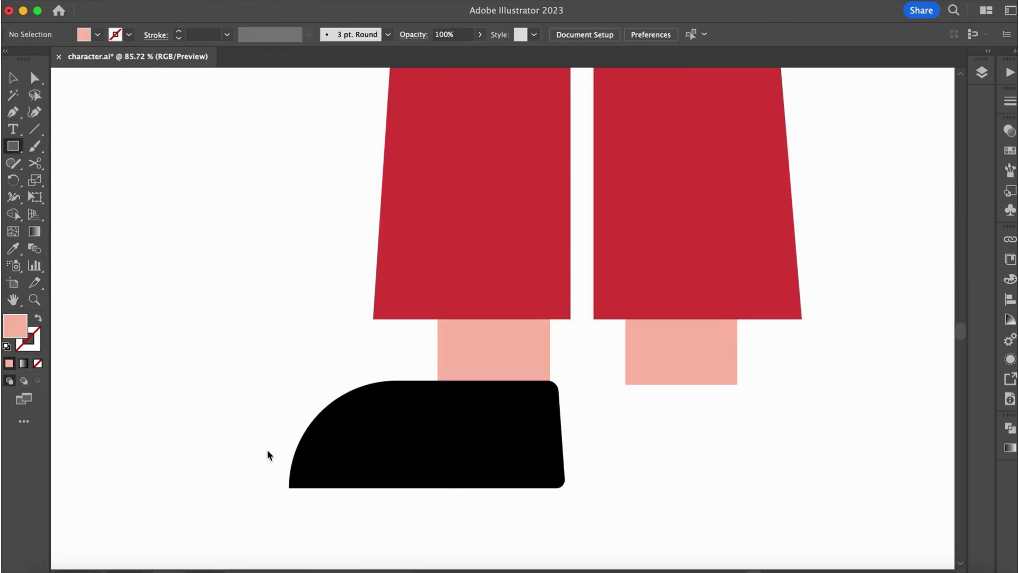
# Step: Add a red sole trimmed to the shoe and a short red detail line
pyautogui.moveTo(267, 450); pyautogui.dragTo(588, 504)
pyautogui.press('i')
pyautogui.click(532, 228)
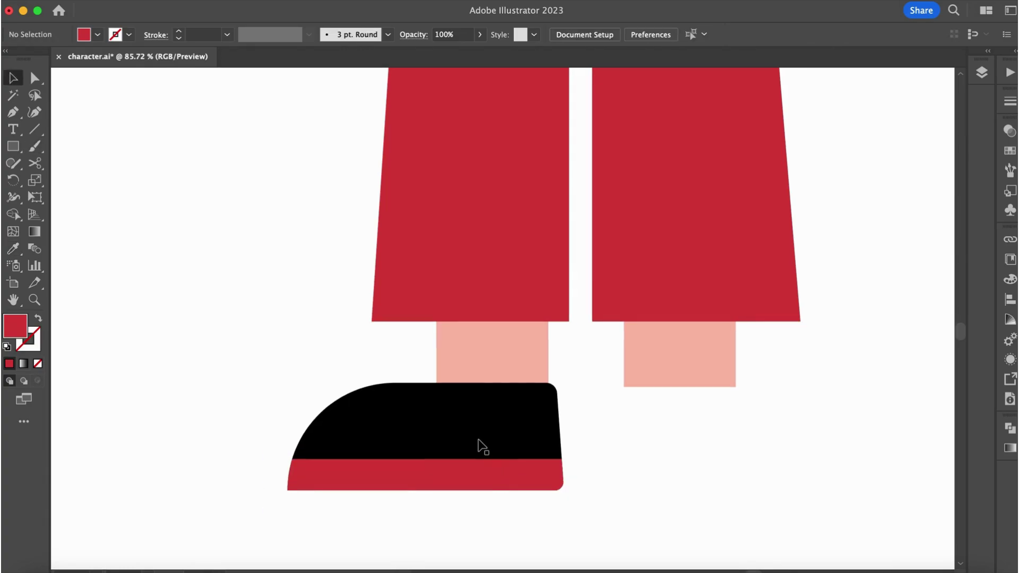
pyautogui.scroll(3, 420, 391)
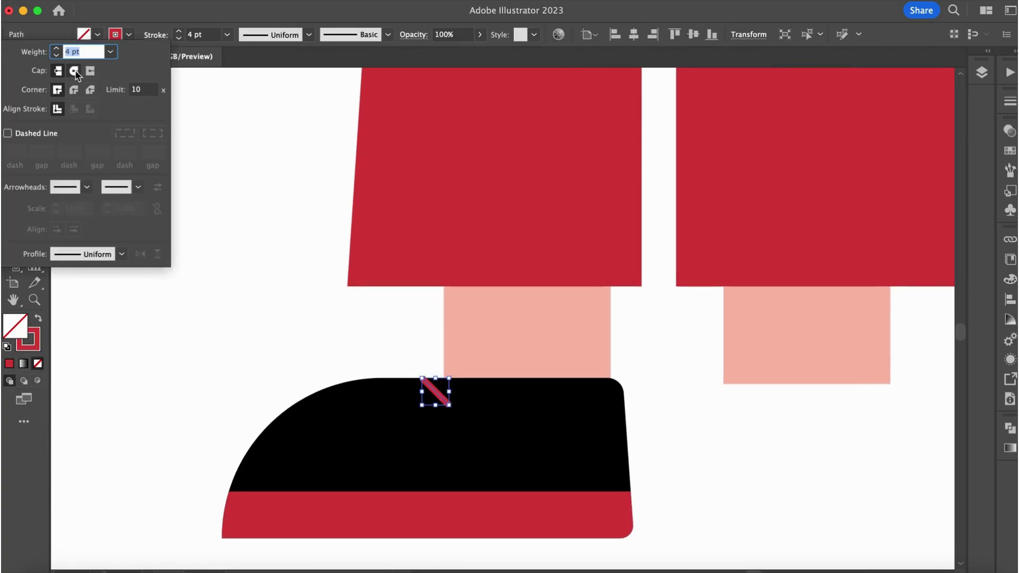
pyautogui.click(291, 245)
pyautogui.click(291, 246)
pyautogui.click(435, 393)
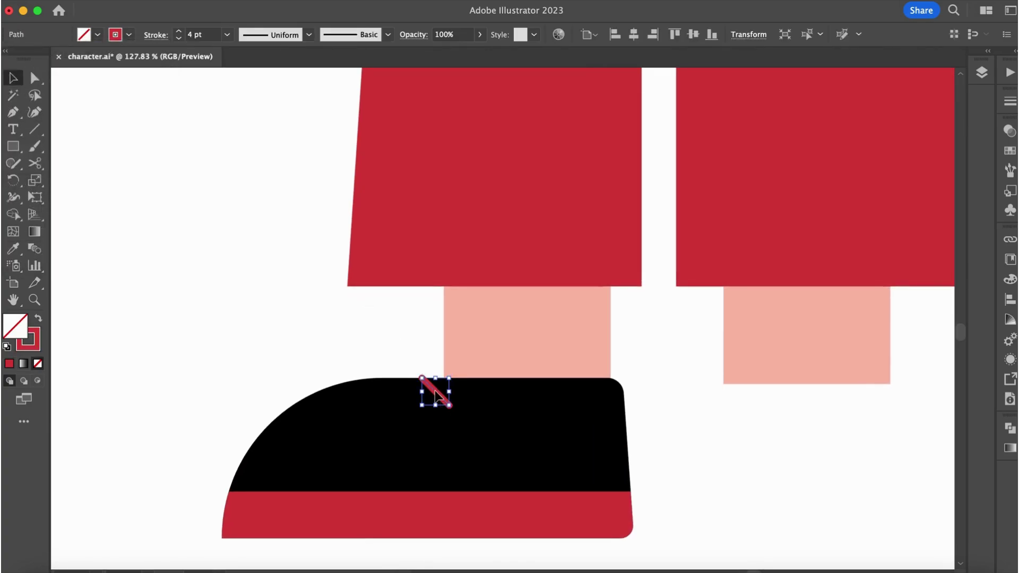
# Step: Make a mirrored copy of the shoe and place it under the right ankle
pyautogui.rightClick(428, 171)
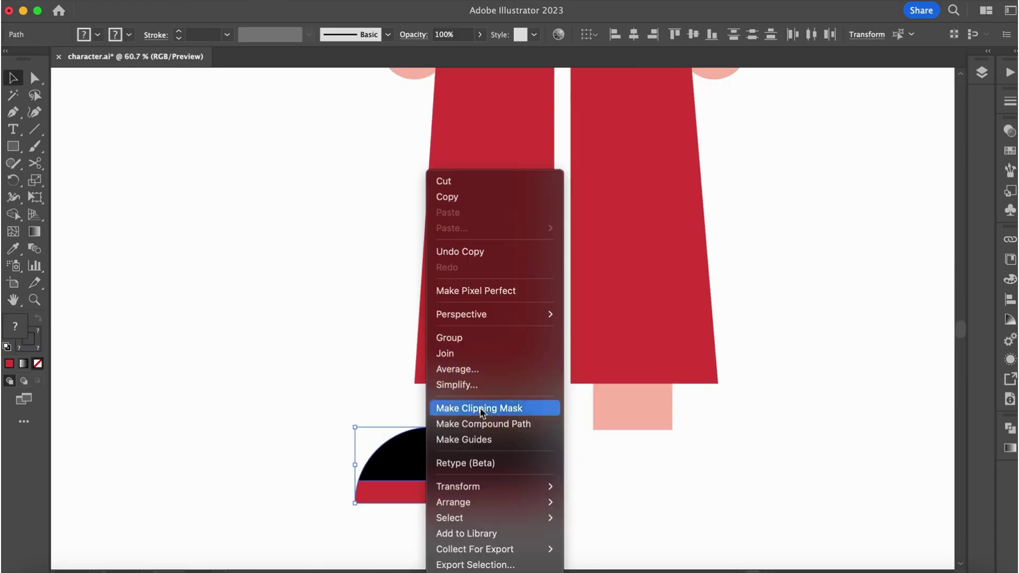
pyautogui.moveTo(478, 485)
pyautogui.click(603, 485)
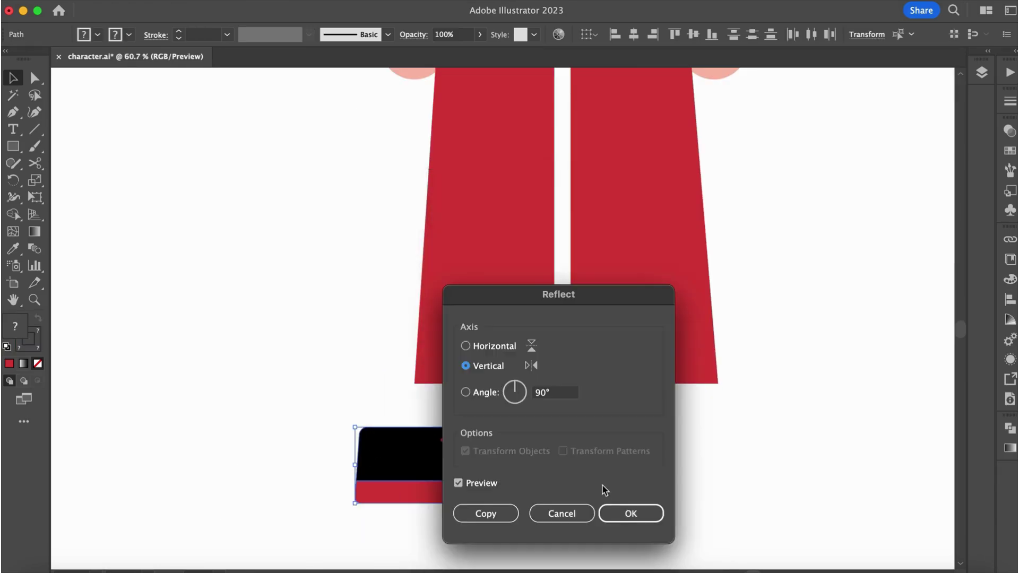
pyautogui.click(485, 513)
pyautogui.moveTo(428, 453); pyautogui.dragTo(650, 459)
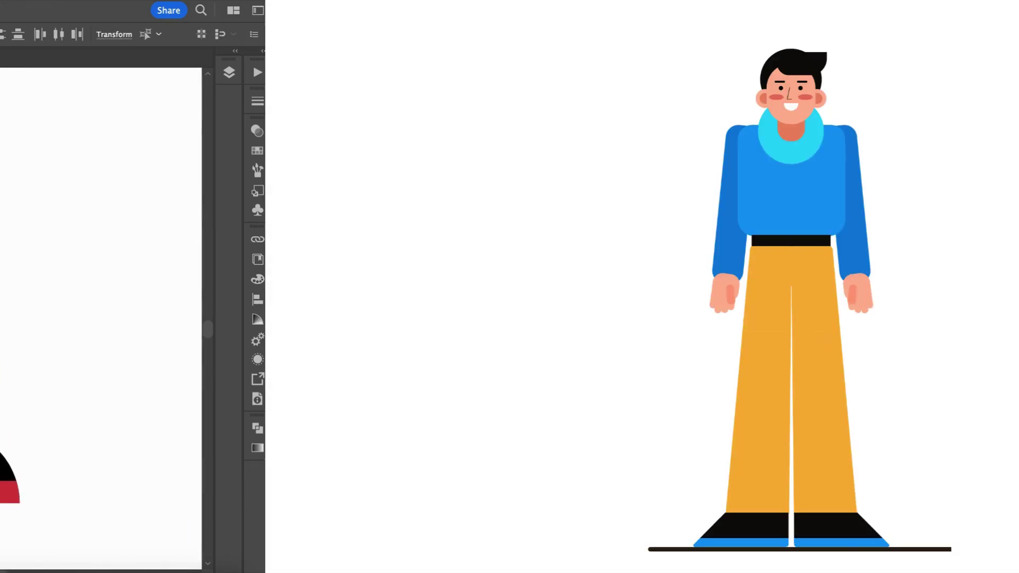